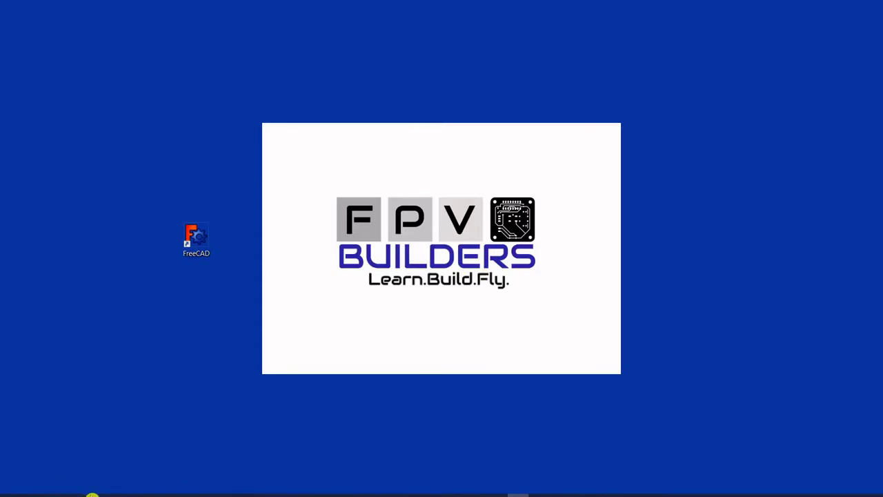
# Open FreeCAD and start a new sketch in the unnamed document
pyautogui.click(91, 491)
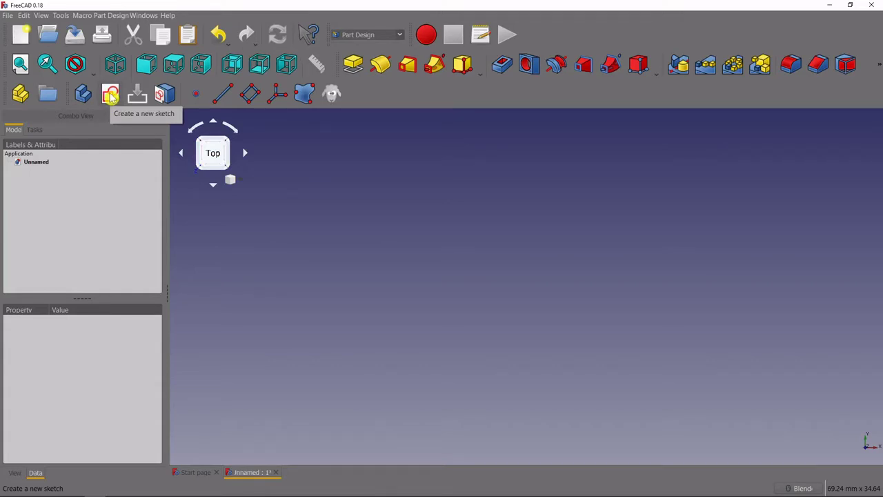
pyautogui.click(111, 96)
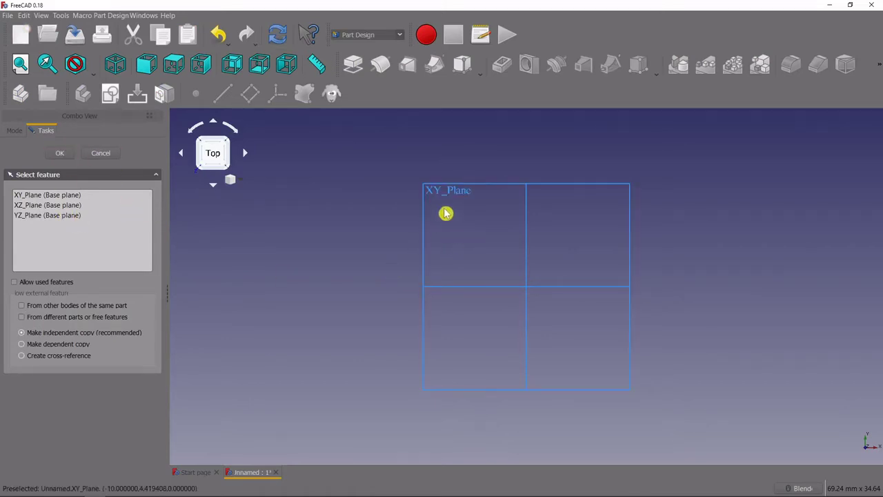
# Examine the XY, XZ and YZ base planes from several directions and return to the top view
pyautogui.moveTo(369, 209); pyautogui.dragTo(414, 235, button='middle')
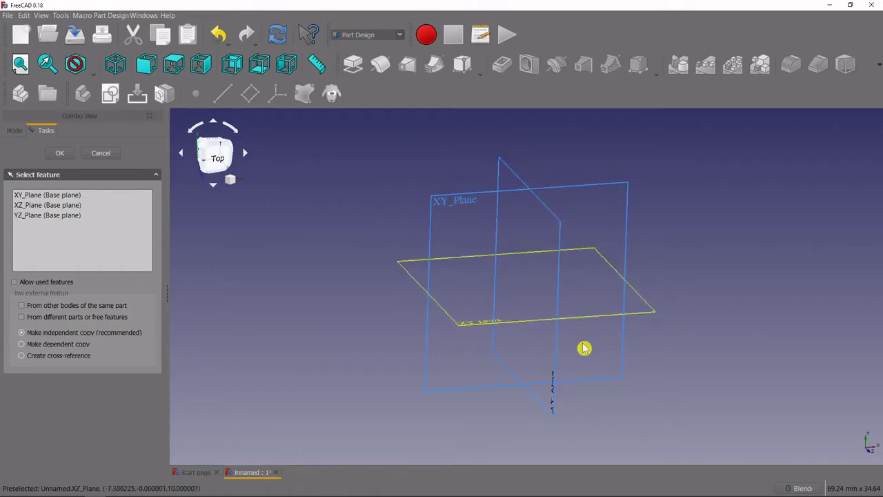
pyautogui.moveTo(361, 266); pyautogui.dragTo(252, 148, button='middle')
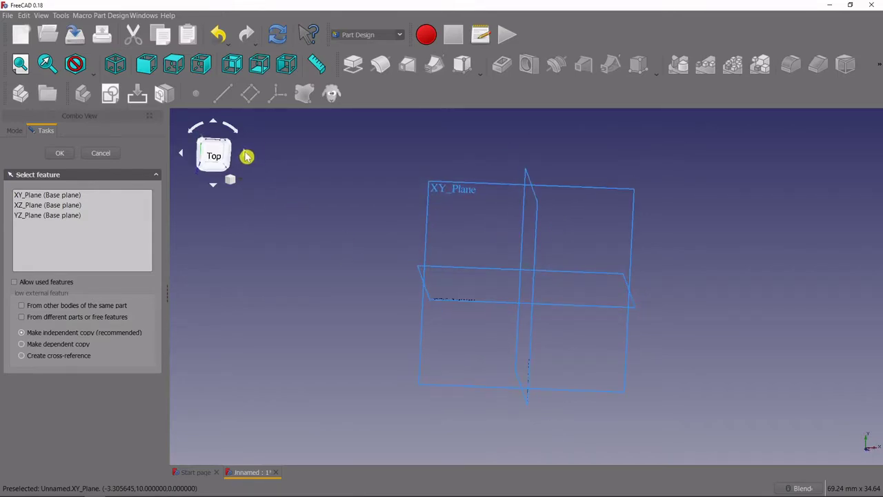
pyautogui.click(247, 156)
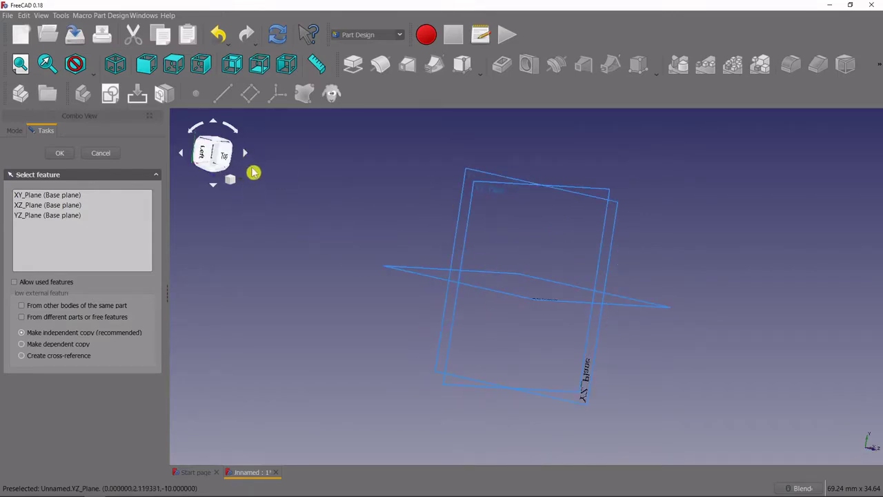
pyautogui.click(247, 157)
pyautogui.click(247, 156)
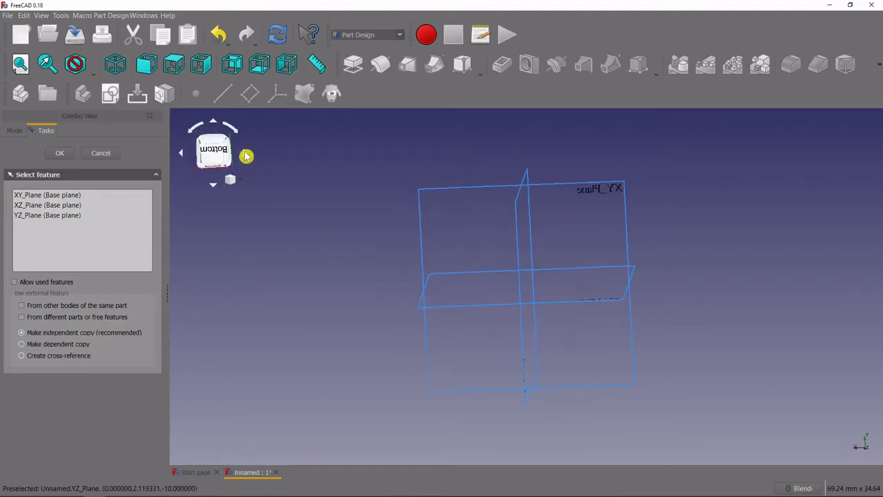
pyautogui.click(214, 188)
pyautogui.click(214, 189)
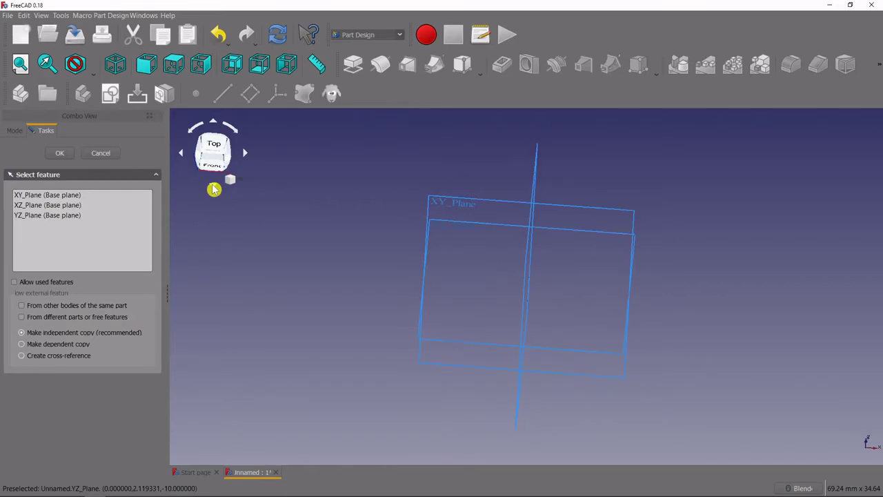
pyautogui.click(218, 156)
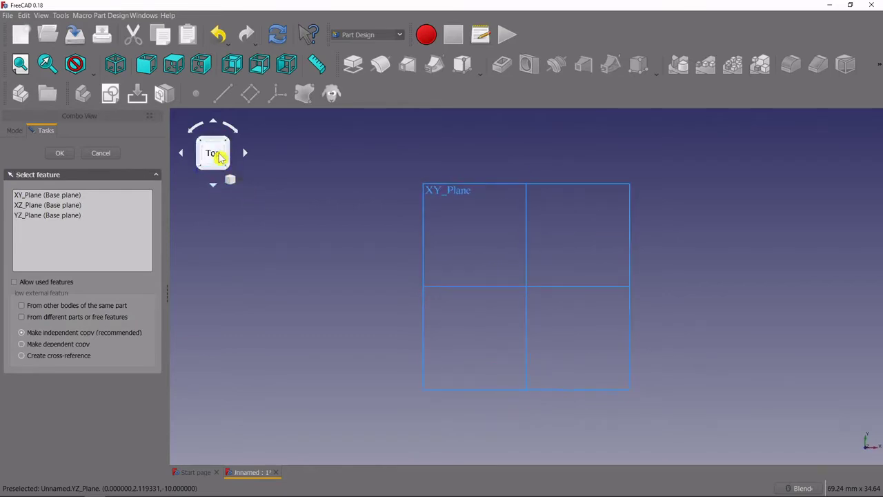
# Place the new sketch on the XY base plane and open it for editing
pyautogui.click(54, 196)
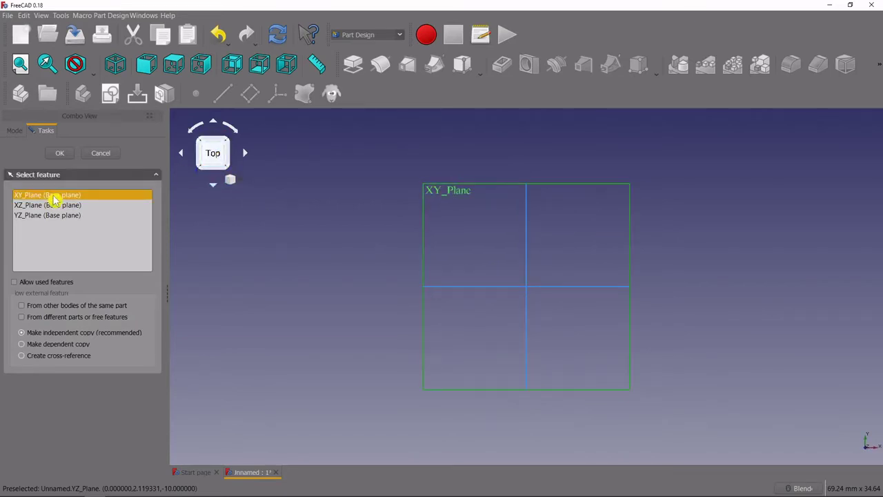
pyautogui.click(59, 154)
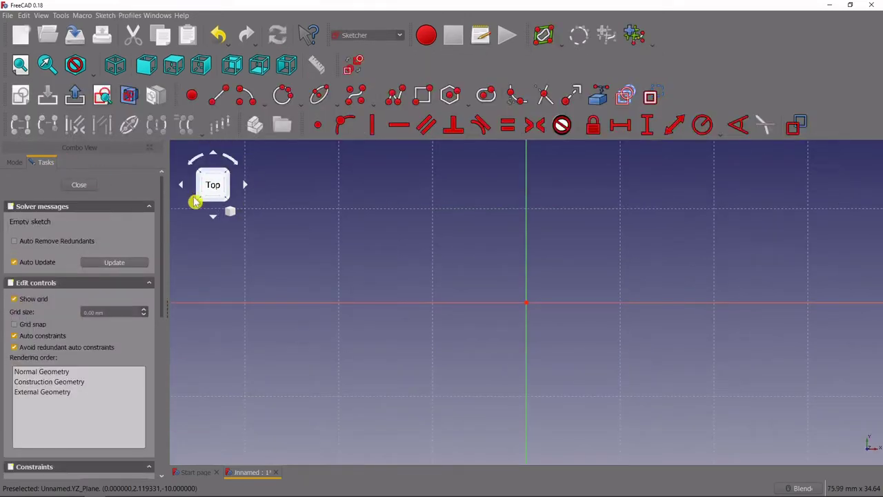
# Draw a steep slanted line across the horizontal axis, well to the left of the vertical axis
pyautogui.scroll(-2, 546, 284)
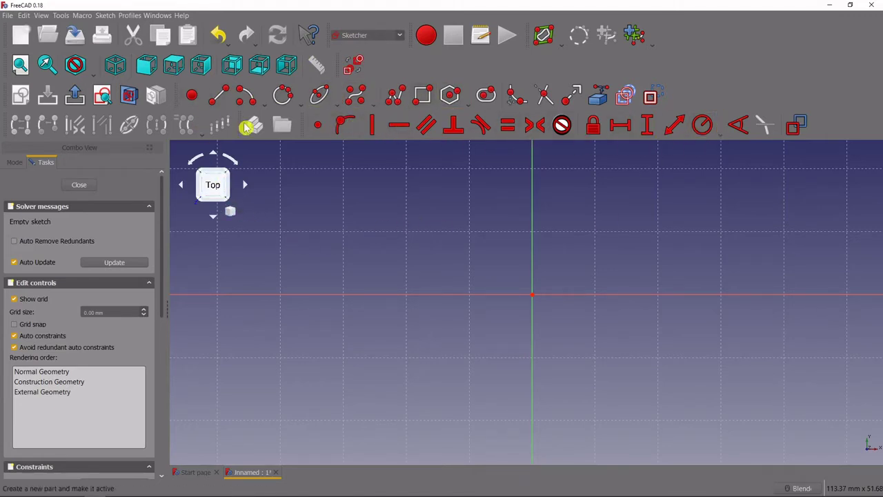
pyautogui.click(220, 96)
pyautogui.click(312, 235)
pyautogui.click(336, 349)
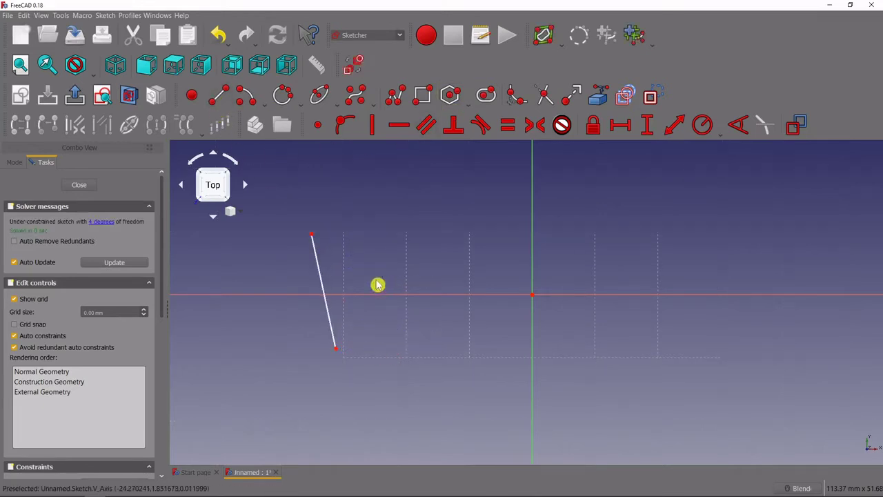
# Draw a center-based arc with a radius of about 8.7 mm between the slanted line and the vertical axis
pyautogui.click(250, 98)
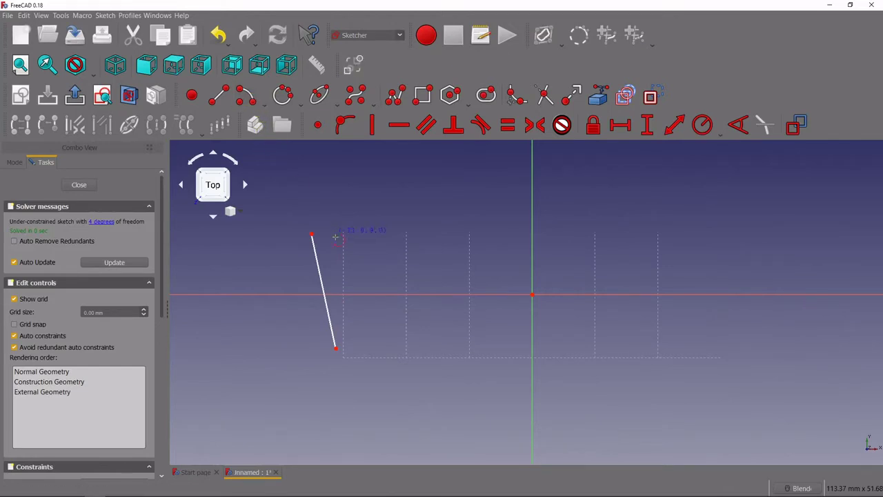
pyautogui.click(369, 282)
pyautogui.click(394, 235)
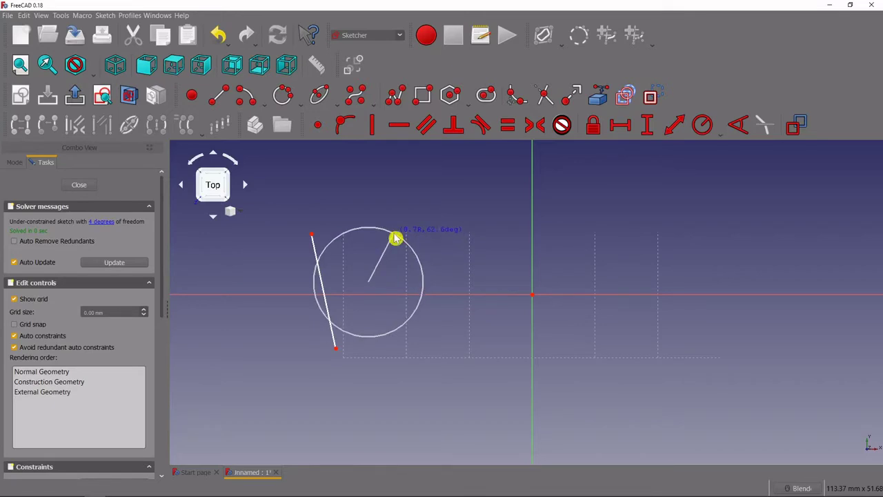
pyautogui.click(400, 327)
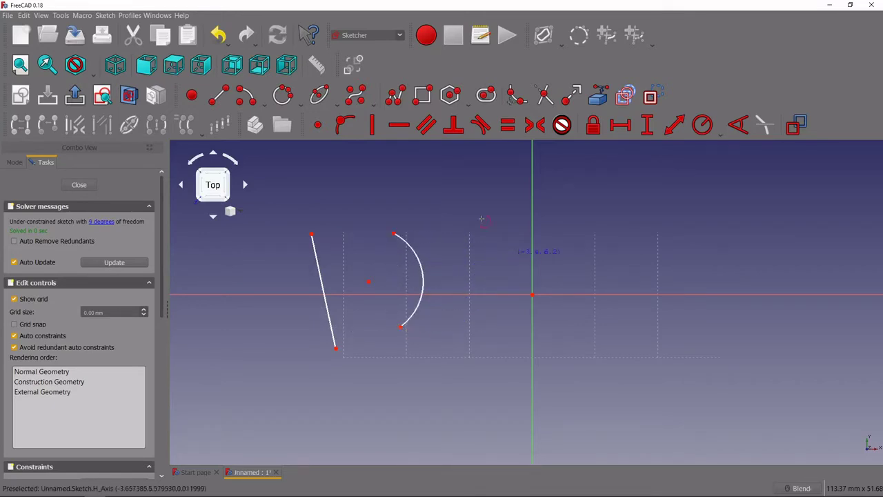
# Draw a circle above the horizontal axis, between the arc and the vertical axis
pyautogui.click(289, 101)
pyautogui.click(485, 234)
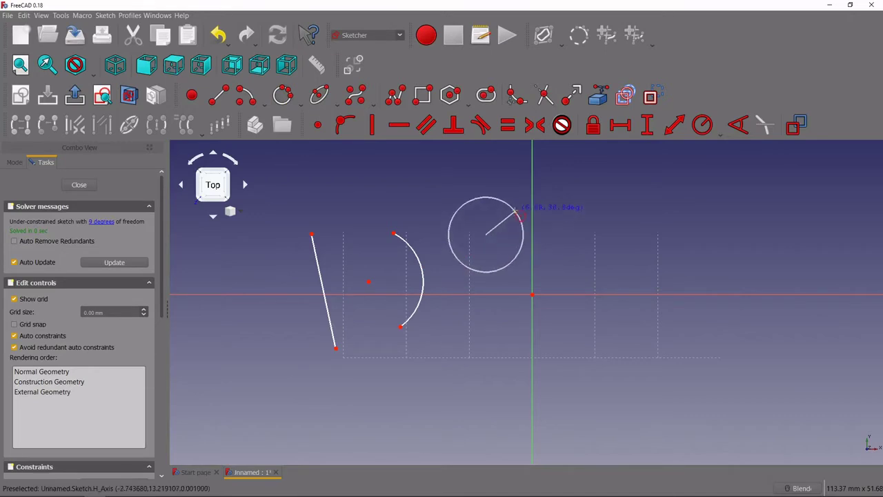
pyautogui.click(511, 190)
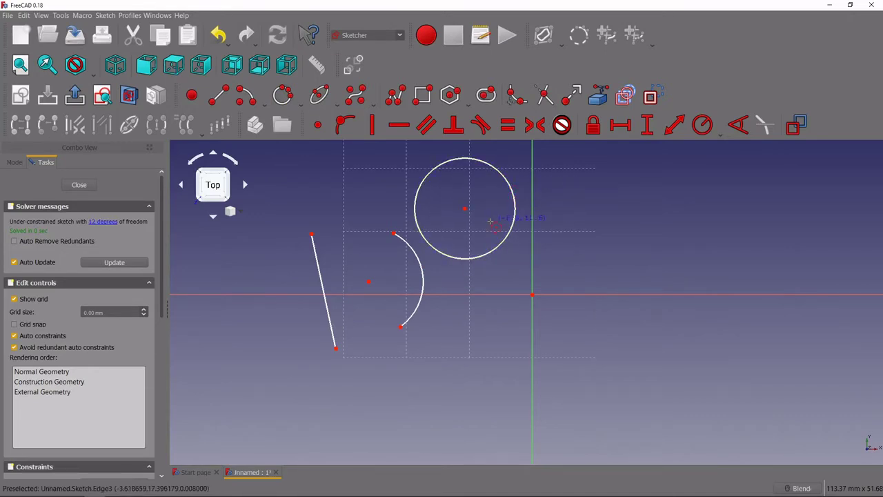
# Draw a tilted ellipse with a major radius of about 14 mm below the circle and the horizontal axis
pyautogui.click(319, 101)
pyautogui.click(462, 423)
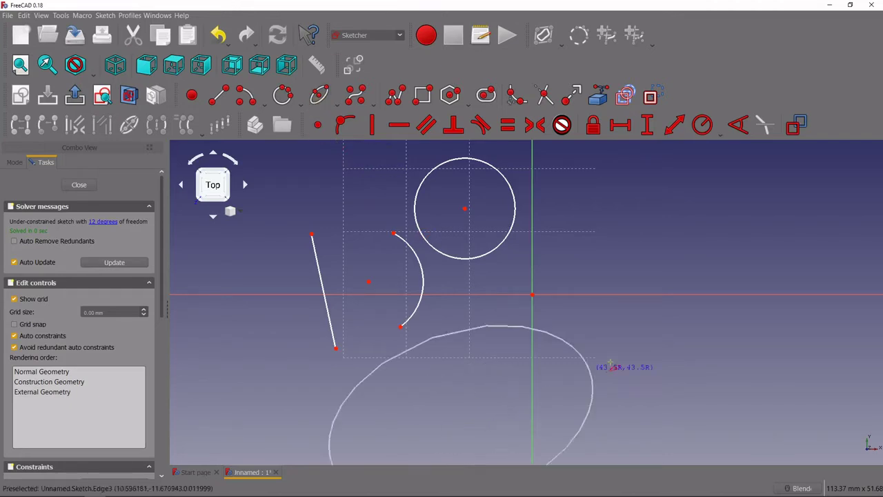
pyautogui.click(532, 364)
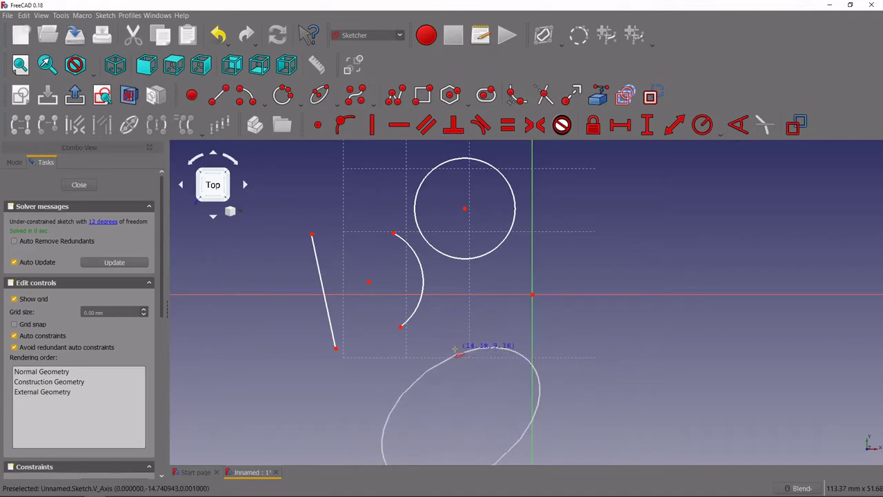
pyautogui.click(459, 353)
# Adjust the ellipse's shape and tilt slightly by moving the upper-right focus on its major axis
pyautogui.scroll(-2, 561, 372)
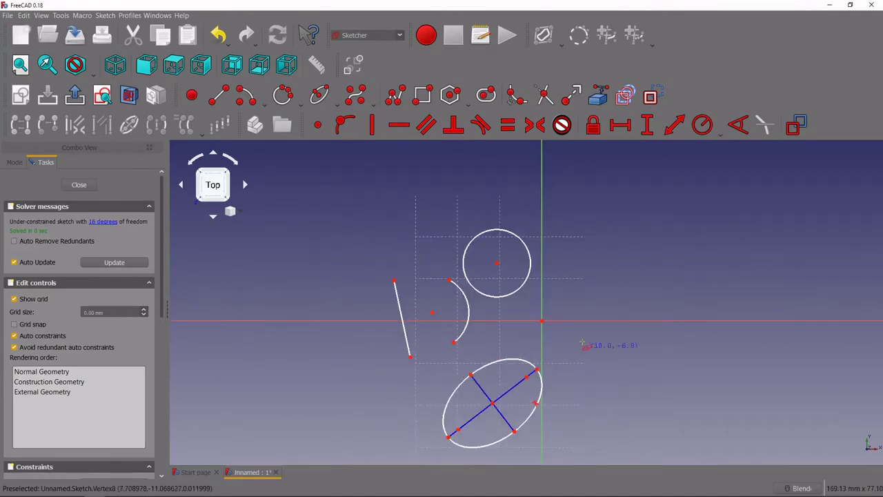
pyautogui.moveTo(528, 379)
pyautogui.mouseDown()
pyautogui.moveTo(495, 382)
pyautogui.moveTo(520, 369)
pyautogui.moveTo(558, 394)
pyautogui.moveTo(524, 386)
pyautogui.moveTo(520, 409)
pyautogui.moveTo(537, 376)
pyautogui.mouseUp()
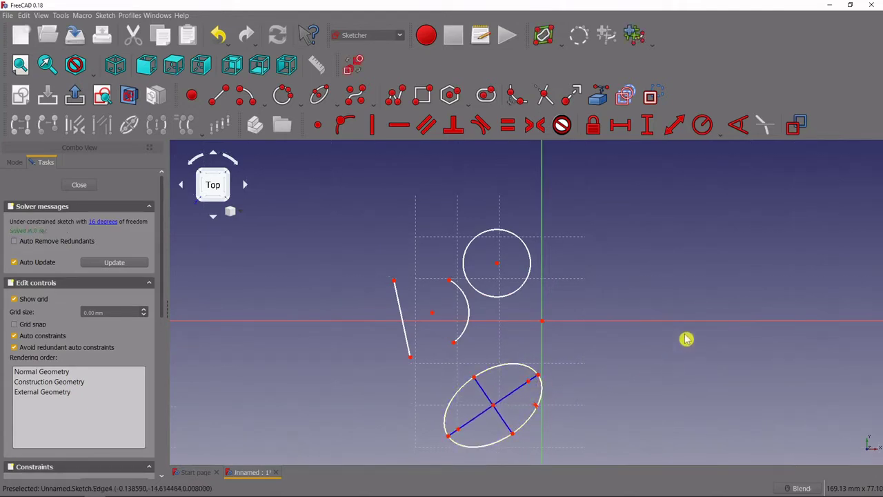
pyautogui.scroll(2, 712, 325)
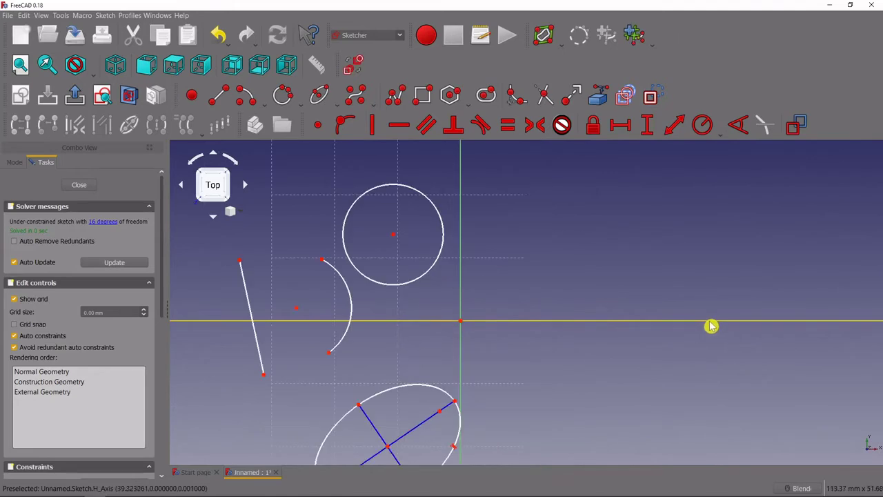
# Draw a closed teardrop-shaped B-spline with four control points to the right of the vertical axis
pyautogui.click(359, 92)
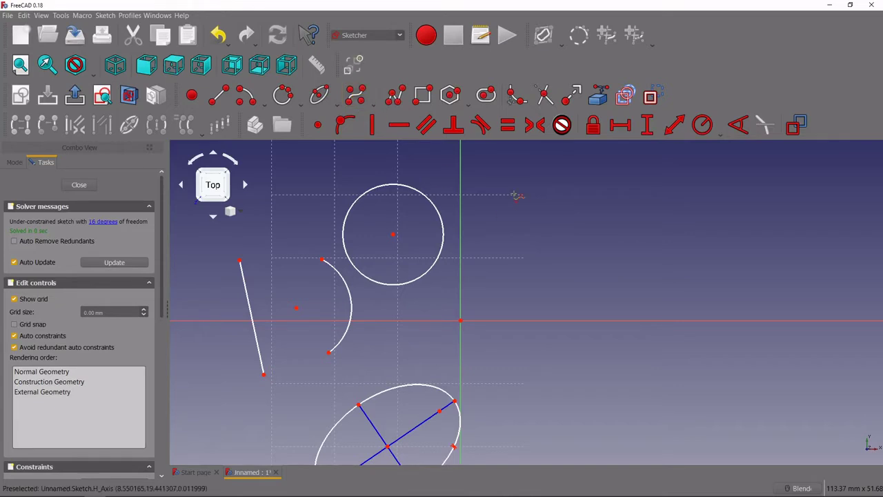
pyautogui.click(534, 222)
pyautogui.click(718, 201)
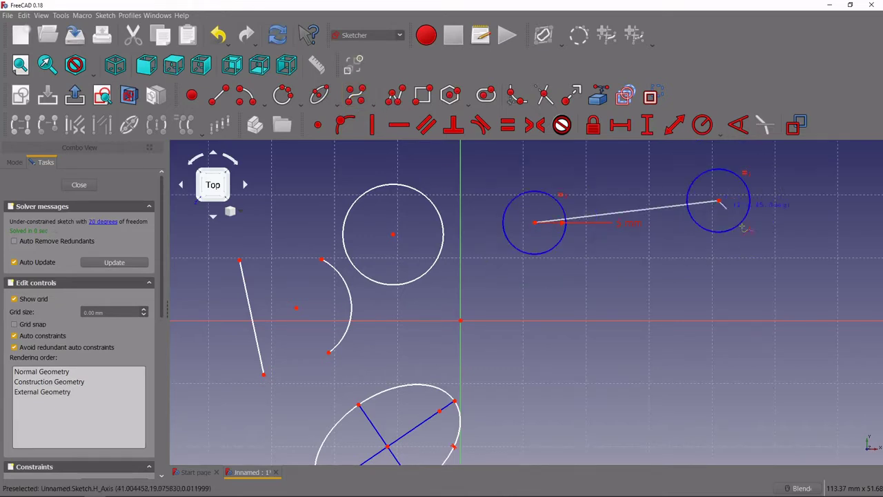
pyautogui.click(812, 345)
pyautogui.click(607, 384)
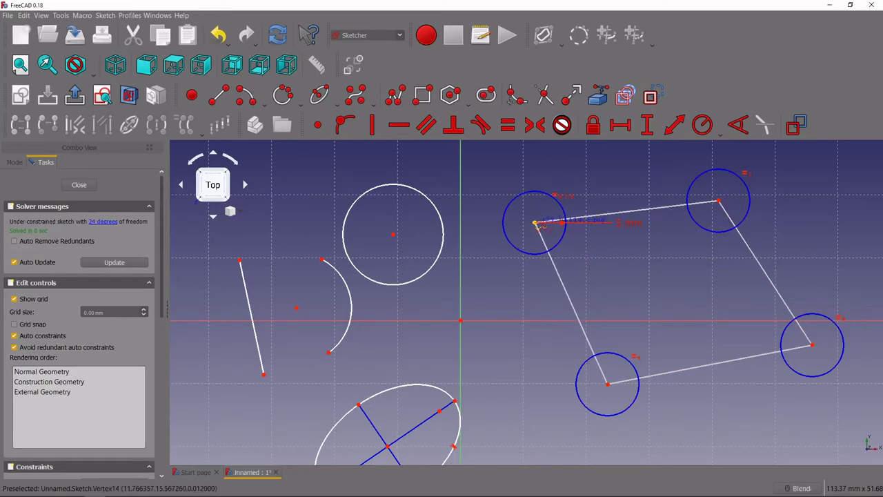
pyautogui.click(535, 223)
pyautogui.press('Escape')
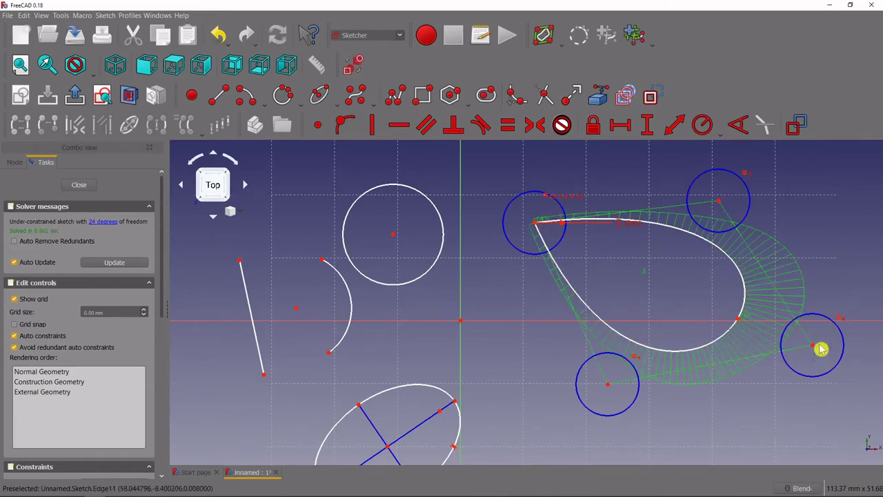
# Reshape the B-spline by moving its lower-right control point inward to about (50.2, -6.6)
pyautogui.moveTo(816, 352)
pyautogui.mouseDown()
pyautogui.moveTo(729, 219)
pyautogui.moveTo(828, 355)
pyautogui.moveTo(846, 404)
pyautogui.moveTo(785, 422)
pyautogui.moveTo(799, 349)
pyautogui.moveTo(745, 316)
pyautogui.moveTo(756, 359)
pyautogui.moveTo(761, 355)
pyautogui.moveTo(774, 373)
pyautogui.mouseUp()
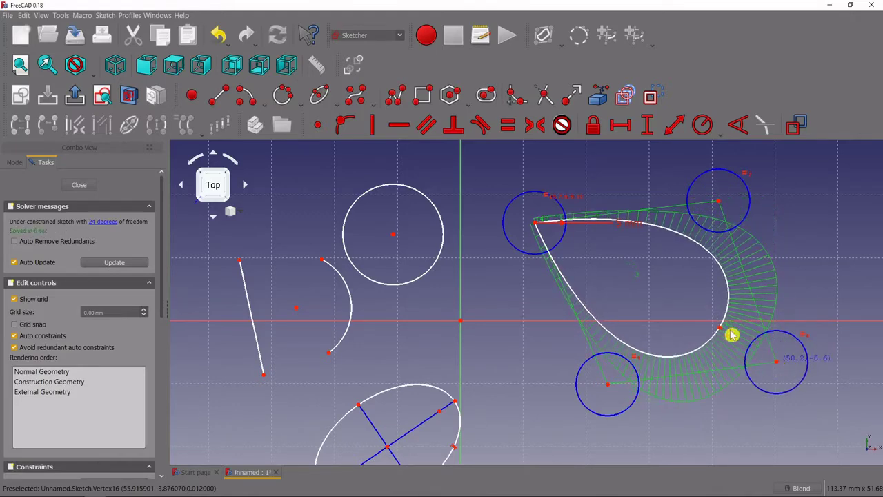
pyautogui.scroll(-5, 736, 380)
pyautogui.scroll(5, 773, 394)
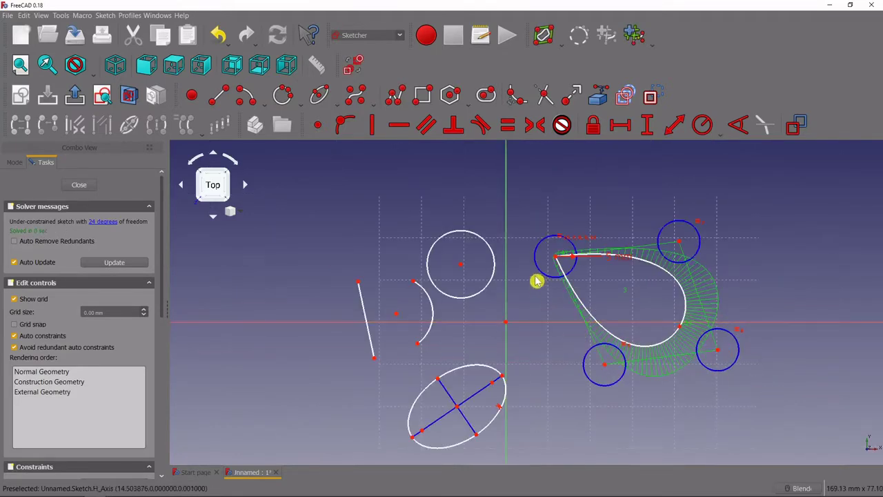
# Draw a closed four-sided polyline with a horizontal top edge above and to the left of the circle
pyautogui.scroll(-5, 610, 276)
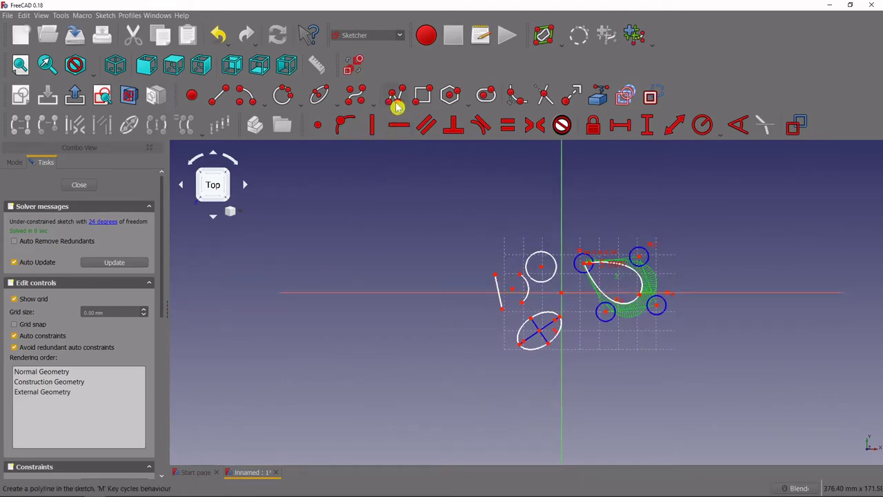
pyautogui.scroll(2, 630, 208)
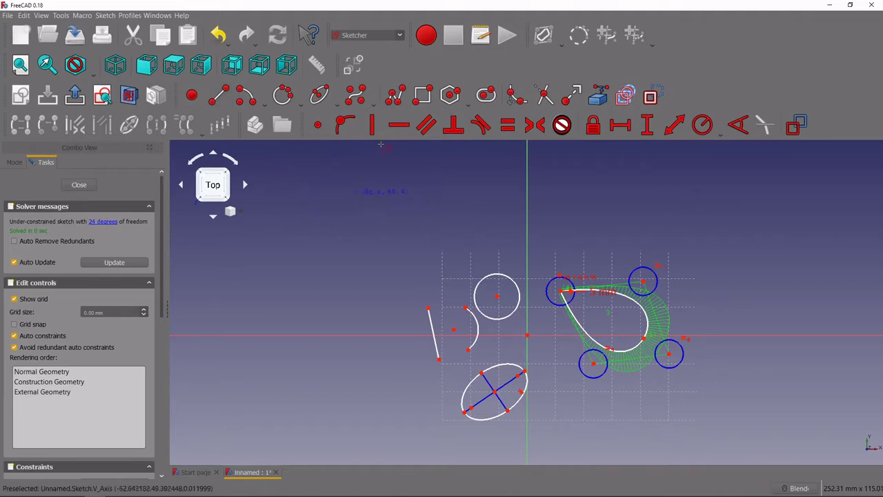
pyautogui.click(401, 96)
pyautogui.click(389, 198)
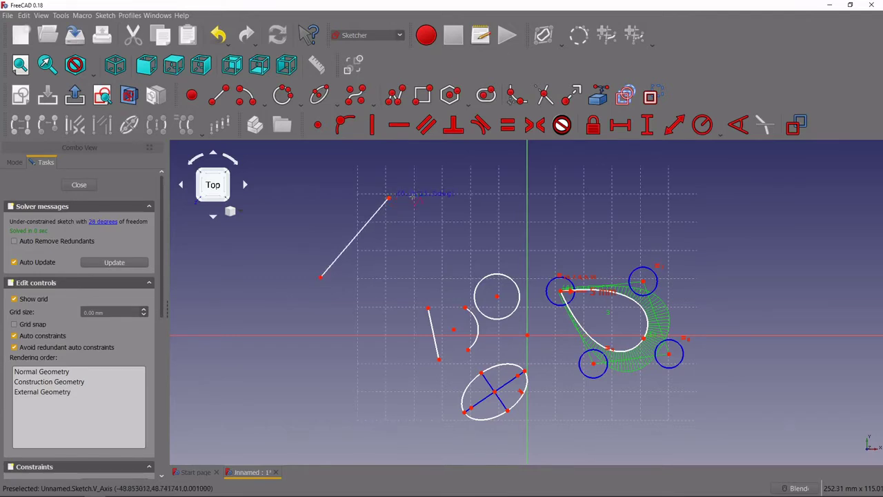
pyautogui.click(512, 199)
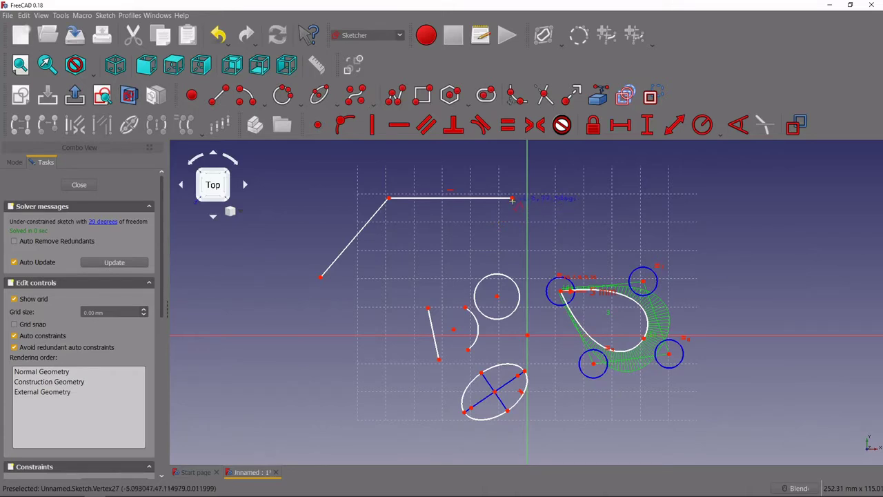
pyautogui.click(435, 266)
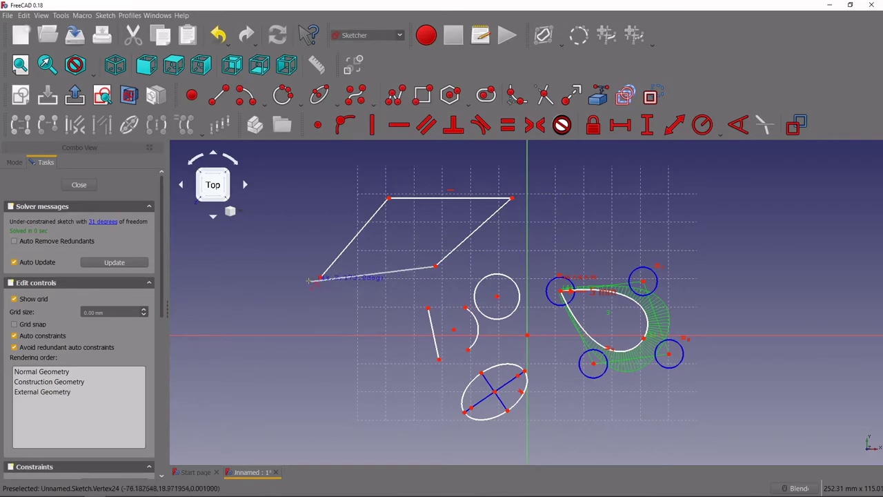
pyautogui.click(321, 277)
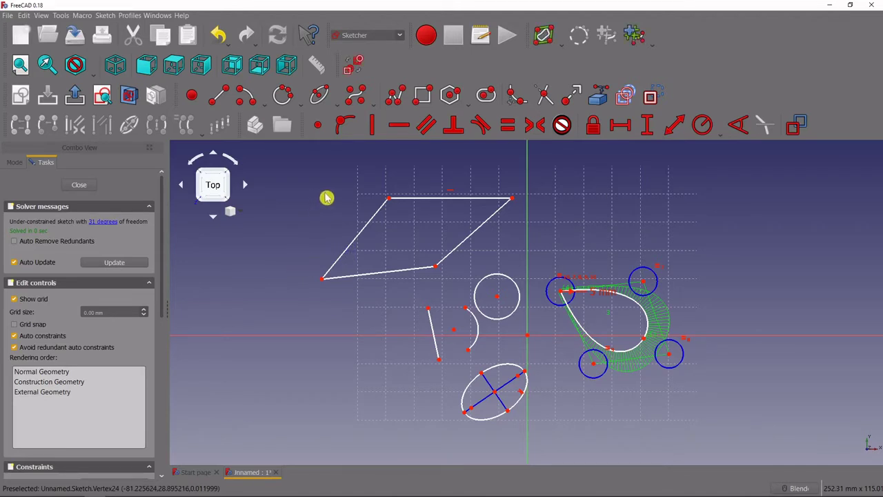
# Draw a single line sloping down to the right, below and to the left of the four-sided polyline
pyautogui.click(225, 97)
pyautogui.click(225, 281)
pyautogui.click(327, 358)
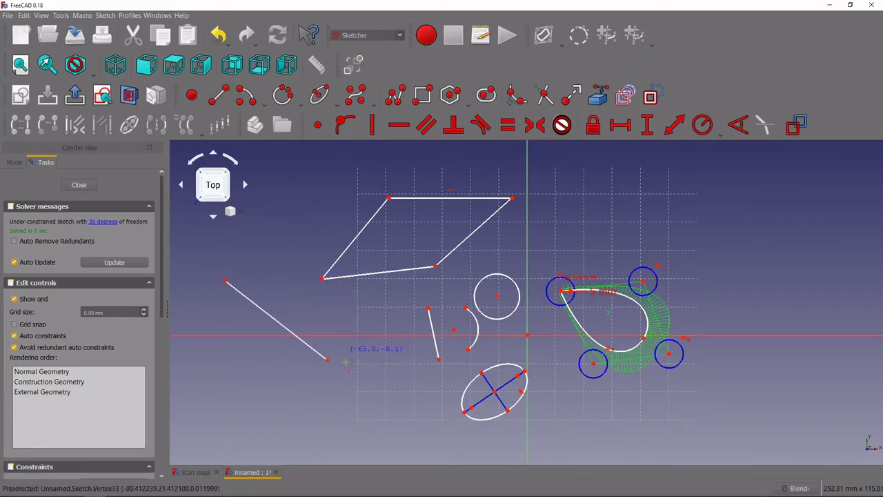
# Extend the sloping line with two more connected segments running down to the right, forming an open polyline
pyautogui.click(327, 358)
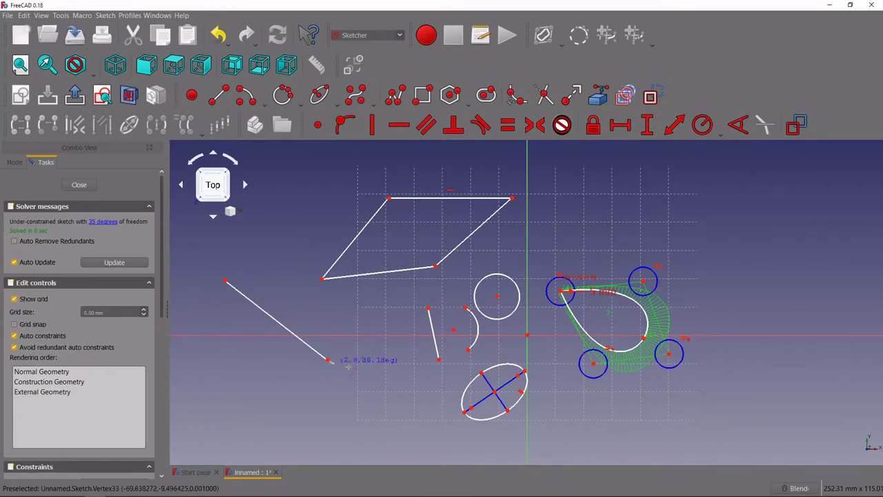
pyautogui.click(387, 395)
pyautogui.click(388, 396)
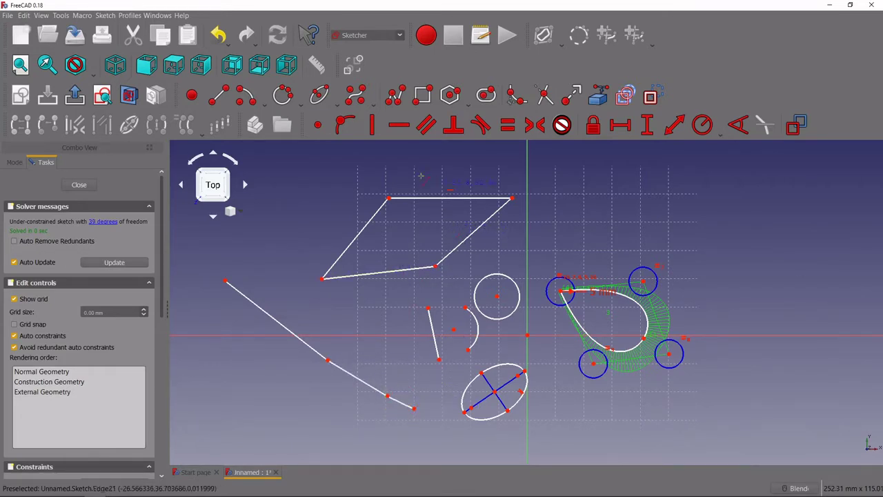
# Draw a rectangle above the B-spline, to the right of the vertical axis, with its lower-right corner at about (47.7, 34.0)
pyautogui.scroll(-2, 676, 223)
pyautogui.scroll(2, 711, 248)
pyautogui.scroll(-3, 706, 199)
pyautogui.scroll(2, 585, 183)
pyautogui.scroll(2, 585, 183)
pyautogui.click(420, 98)
pyautogui.click(472, 189)
pyautogui.click(580, 265)
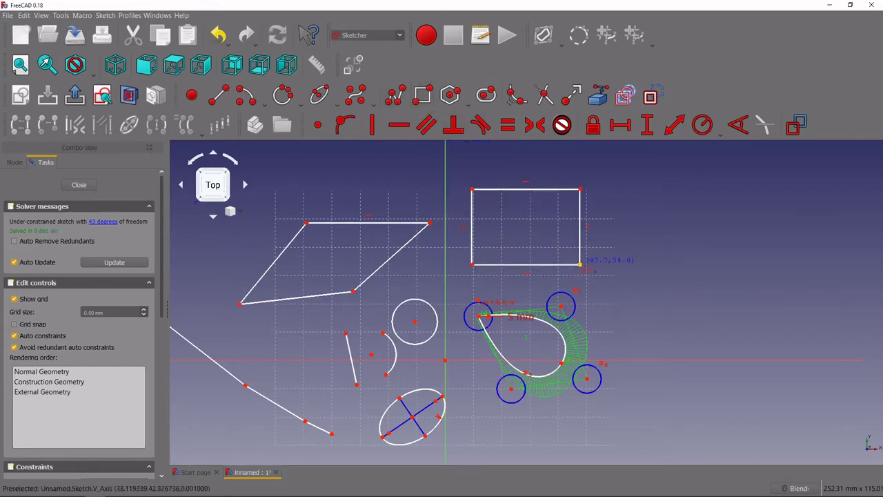
# Draw a regular pentagon to the right of the rectangle
pyautogui.click(470, 102)
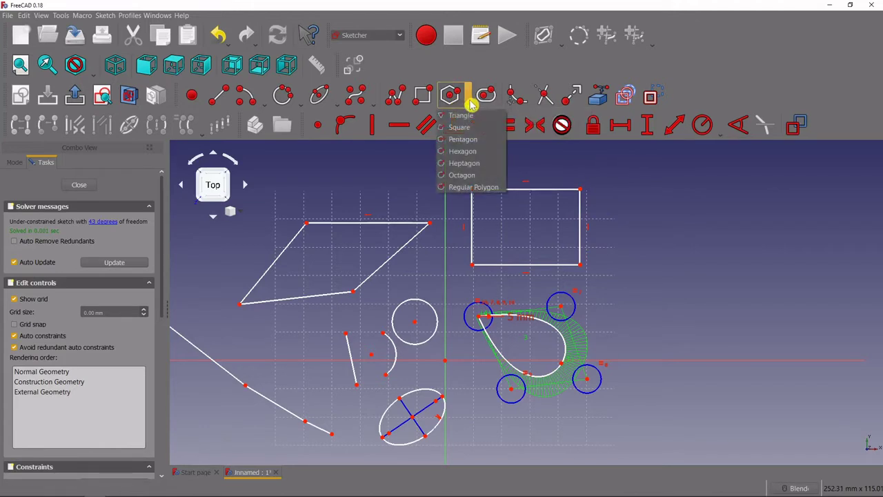
pyautogui.click(461, 140)
pyautogui.click(648, 198)
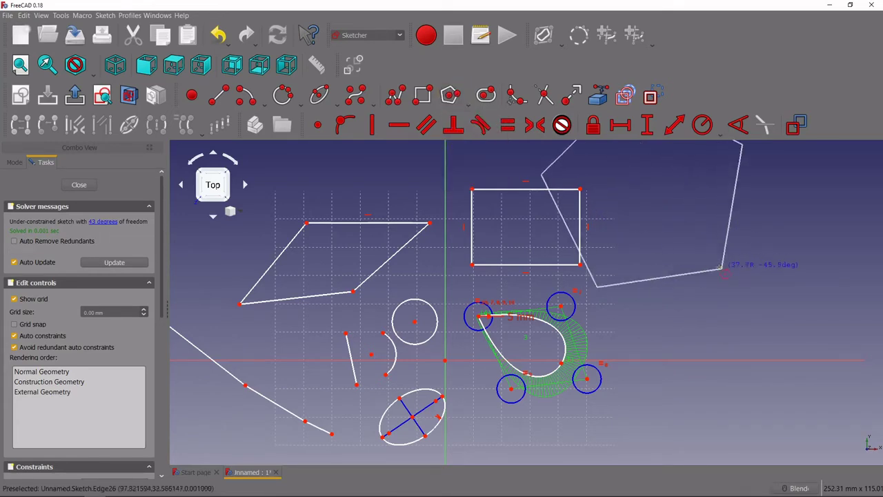
pyautogui.click(680, 213)
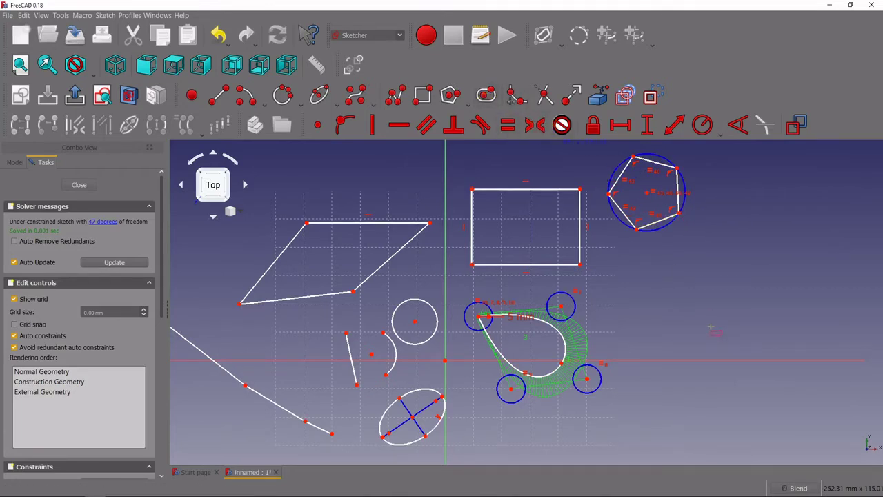
# Draw a vertical slot to the right of the B-spline, below the pentagon, and widen it
pyautogui.click(696, 288)
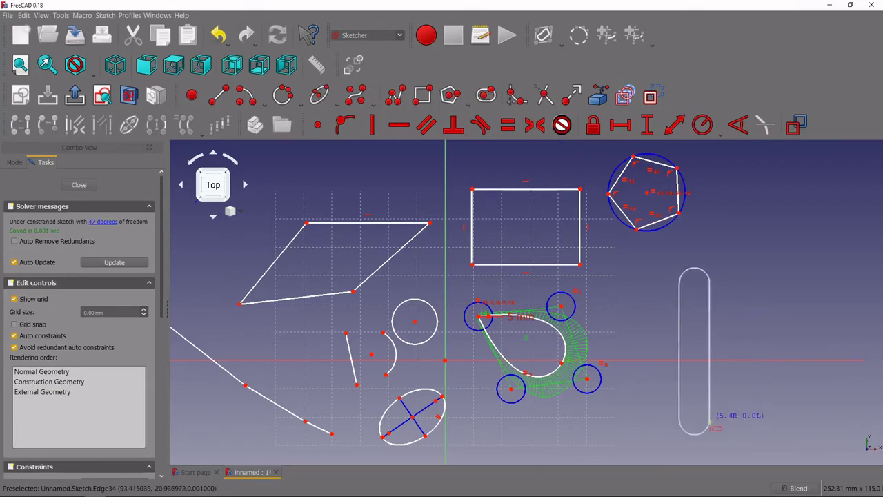
pyautogui.click(713, 431)
pyautogui.moveTo(696, 288)
pyautogui.mouseDown()
pyautogui.moveTo(720, 291)
pyautogui.moveTo(651, 273)
pyautogui.moveTo(648, 206)
pyautogui.moveTo(681, 276)
pyautogui.moveTo(688, 357)
pyautogui.moveTo(665, 351)
pyautogui.moveTo(666, 306)
pyautogui.moveTo(684, 283)
pyautogui.moveTo(680, 293)
pyautogui.mouseUp()
pyautogui.scroll(-4, 504, 330)
pyautogui.scroll(2, 477, 318)
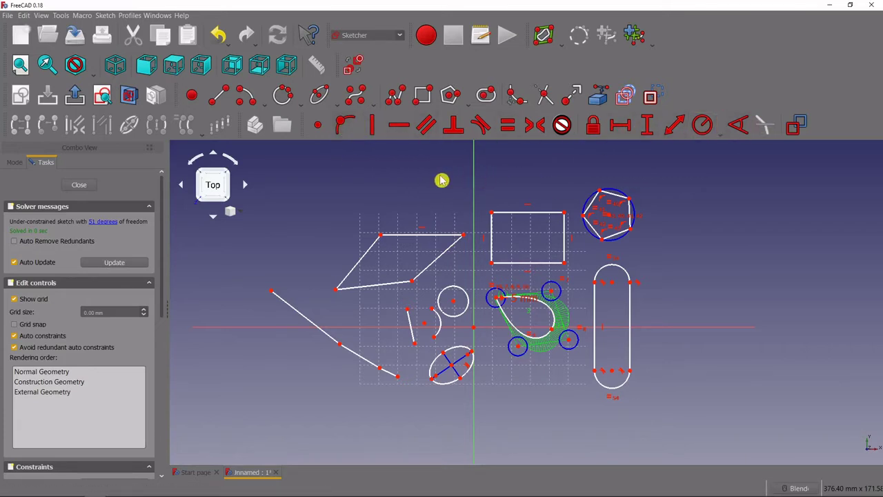
# Move the four-sided polyline's top edge upward and the open polyline's upper end closer to the four-sided polyline's lower-left corner
pyautogui.moveTo(412, 236); pyautogui.dragTo(415, 217)
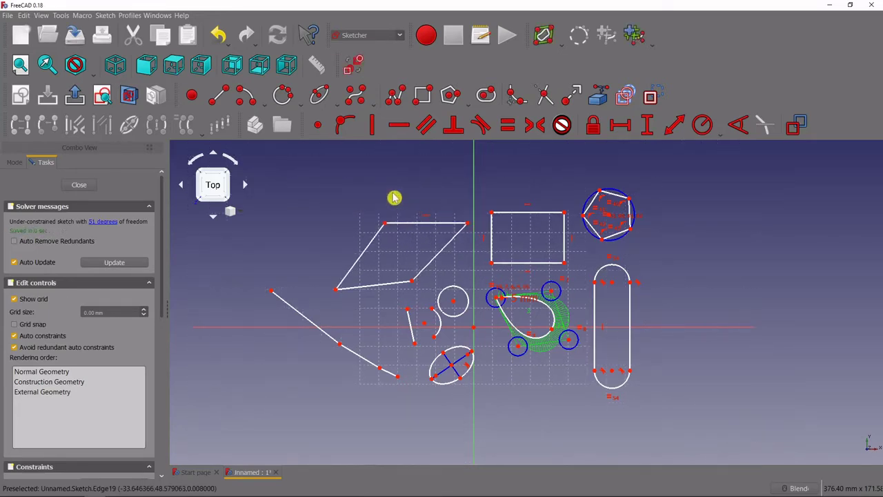
pyautogui.moveTo(272, 291); pyautogui.dragTo(333, 295)
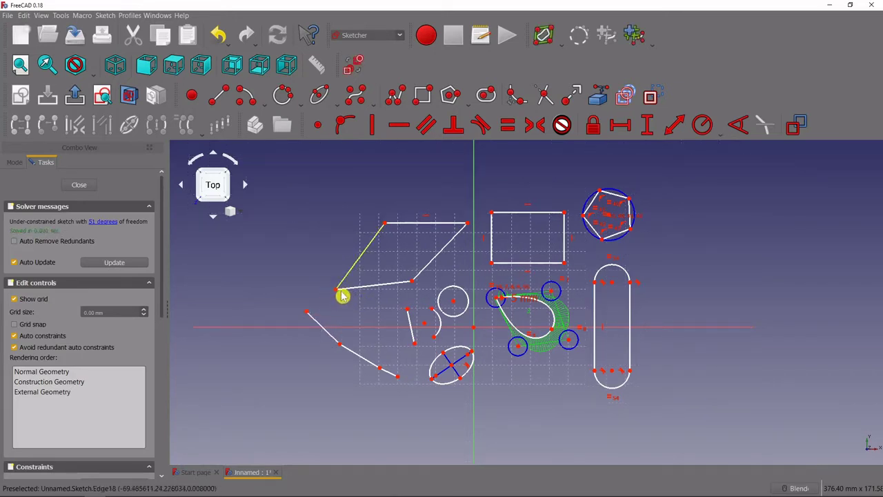
# Make the open polyline's upper end coincident with the four-sided polyline's lower-left corner and reposition the joined shapes
pyautogui.click(308, 315)
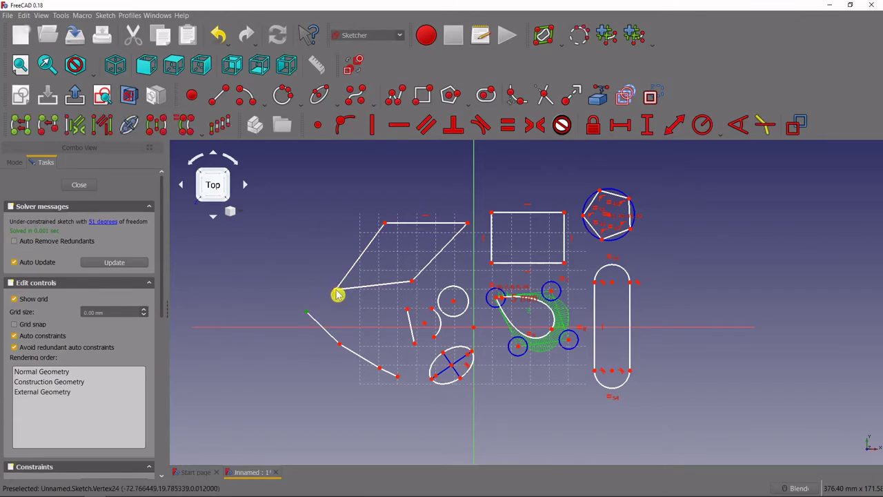
pyautogui.click(337, 294)
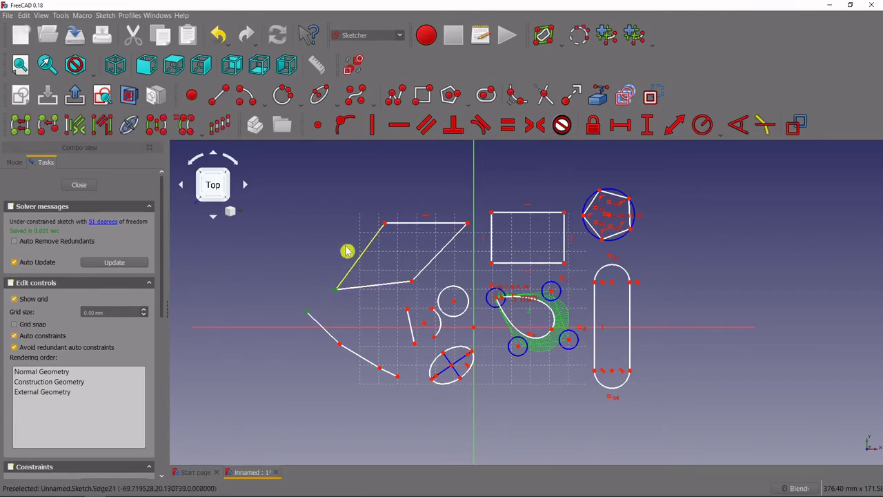
pyautogui.click(318, 129)
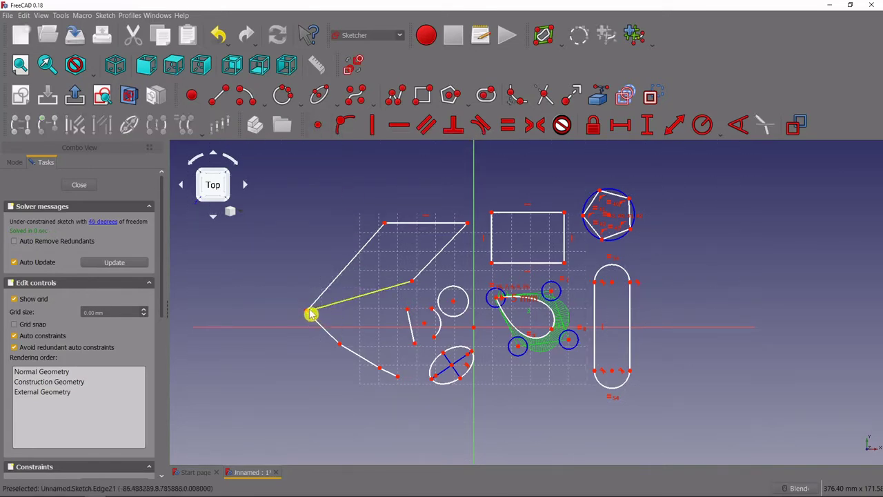
pyautogui.moveTo(311, 314); pyautogui.dragTo(344, 285)
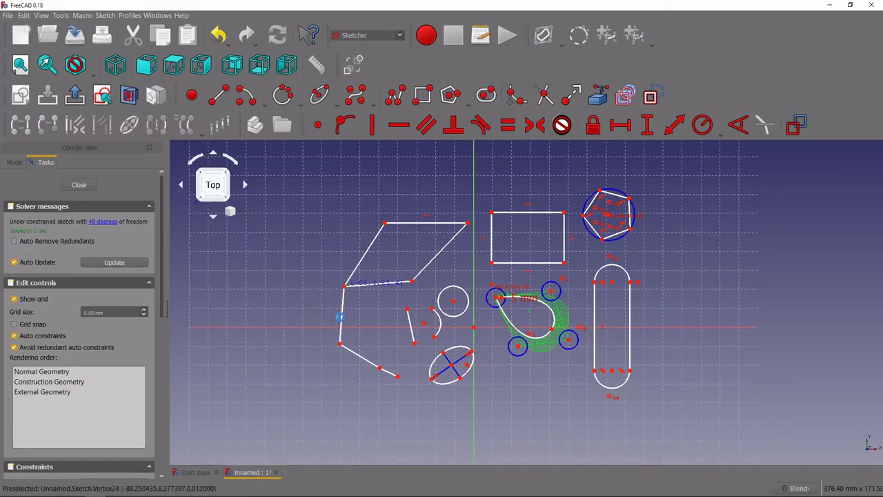
pyautogui.moveTo(339, 322)
pyautogui.mouseDown()
pyautogui.moveTo(359, 311)
pyautogui.moveTo(365, 292)
pyautogui.moveTo(384, 290)
pyautogui.moveTo(328, 296)
pyautogui.mouseUp()
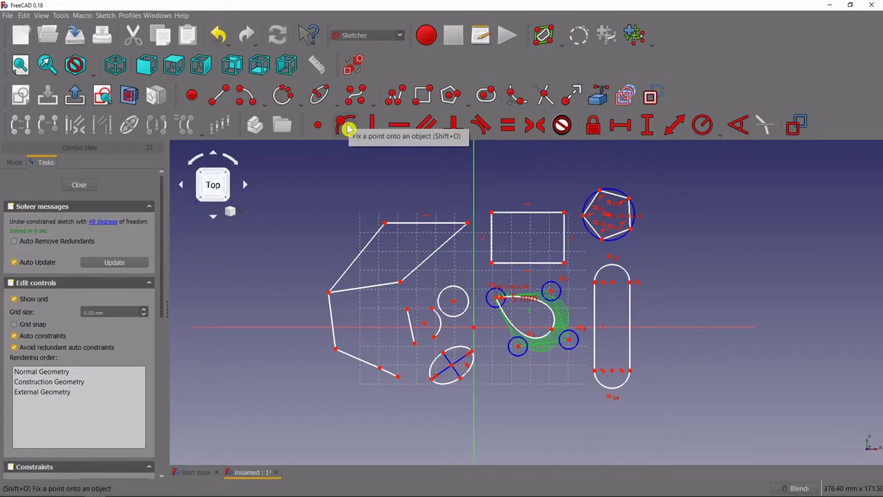
# Constrain the upper end of the short single line onto the four-sided polyline's bottom edge and slide the line along it
pyautogui.click(409, 314)
pyautogui.click(360, 288)
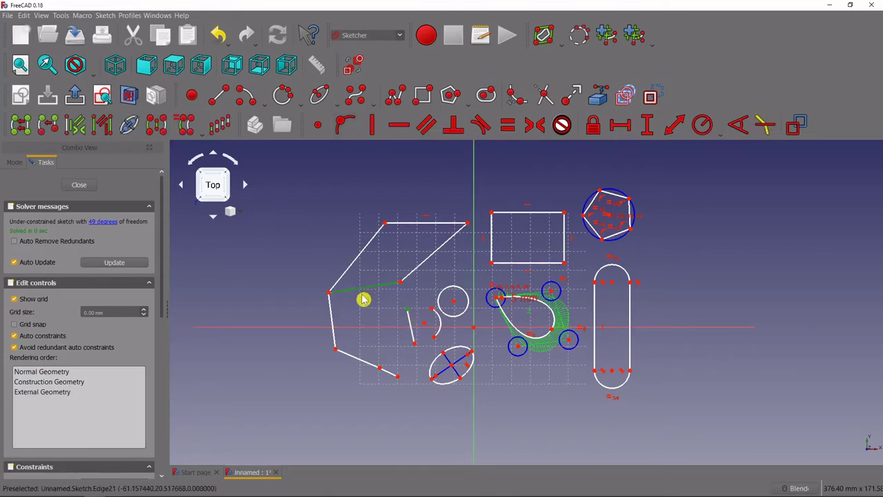
pyautogui.click(344, 126)
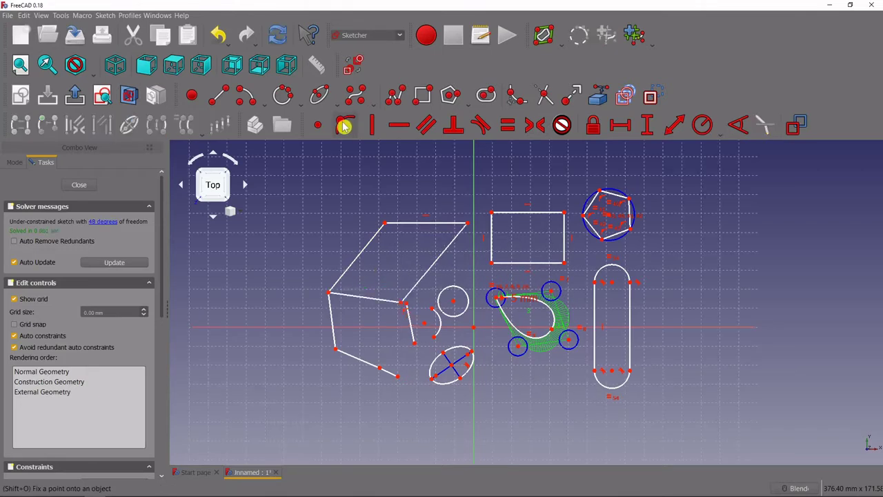
pyautogui.moveTo(414, 330)
pyautogui.mouseDown()
pyautogui.moveTo(380, 328)
pyautogui.moveTo(365, 308)
pyautogui.moveTo(392, 299)
pyautogui.moveTo(359, 296)
pyautogui.moveTo(383, 287)
pyautogui.moveTo(365, 300)
pyautogui.moveTo(357, 289)
pyautogui.moveTo(375, 301)
pyautogui.moveTo(351, 282)
pyautogui.mouseUp()
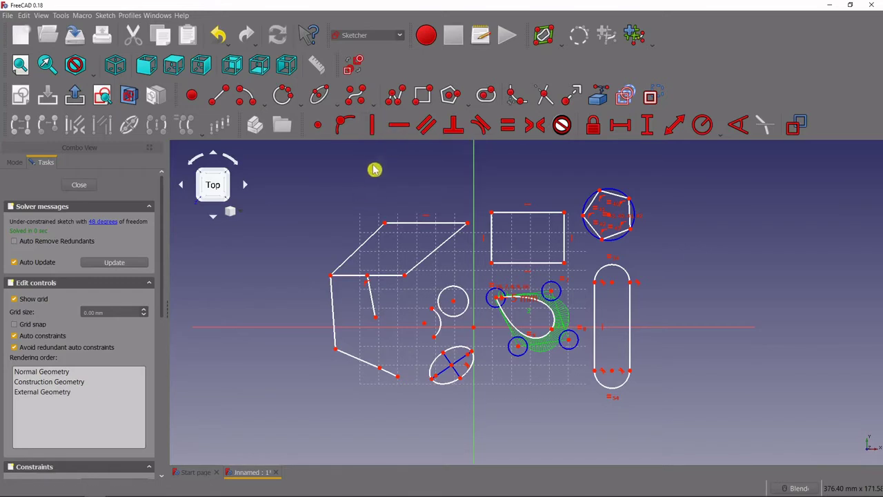
# Apply vertical constraints to the open polyline's first segment, the short single line and both slanted sides of the four-sided polyline
pyautogui.click(334, 310)
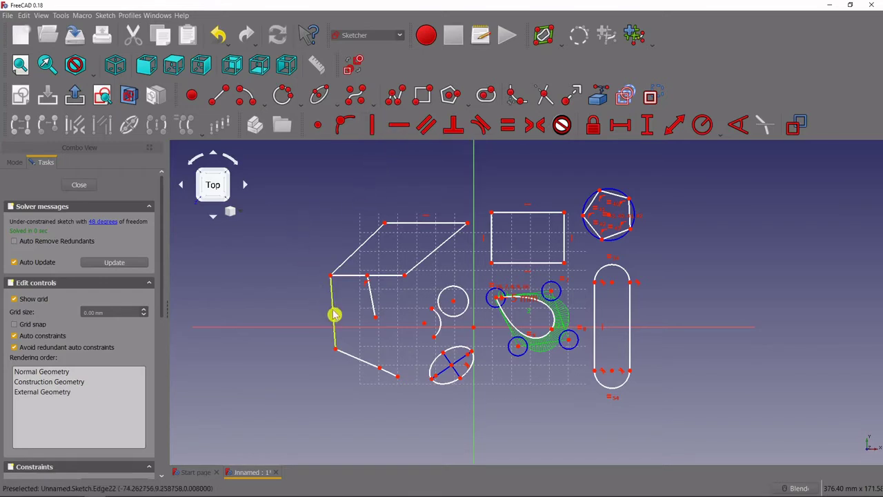
pyautogui.click(364, 126)
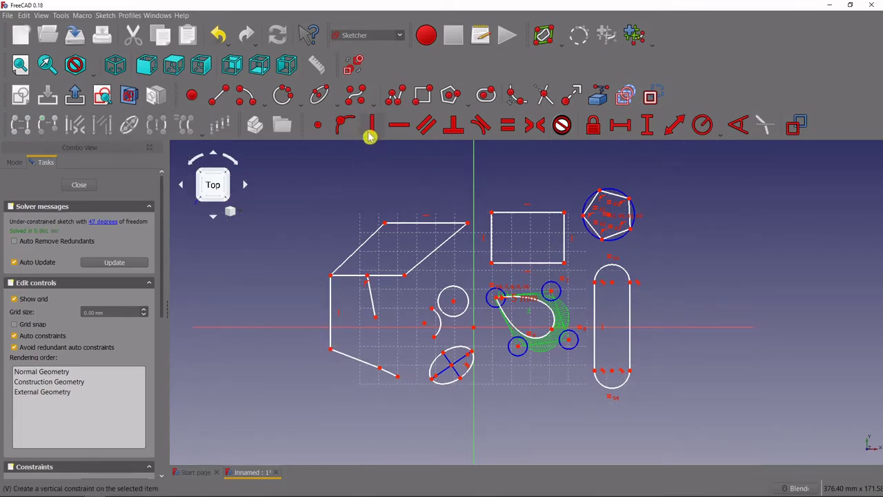
pyautogui.click(373, 130)
pyautogui.click(372, 304)
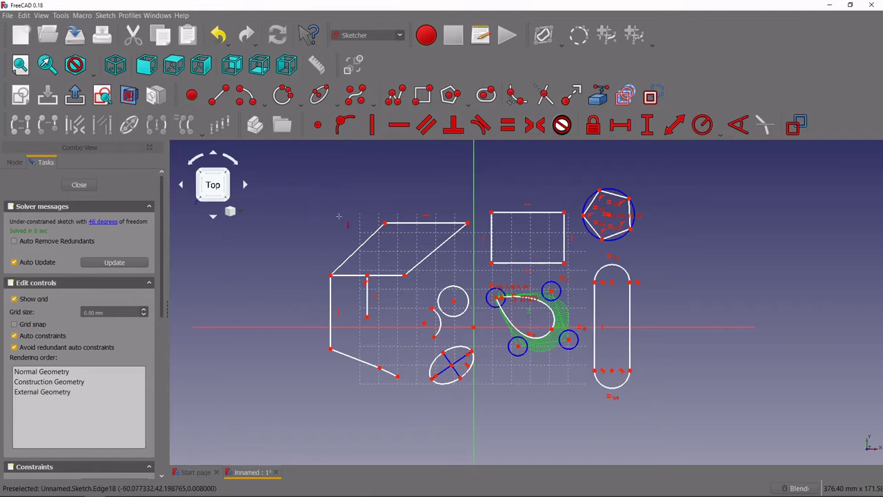
pyautogui.moveTo(364, 242); pyautogui.dragTo(358, 203)
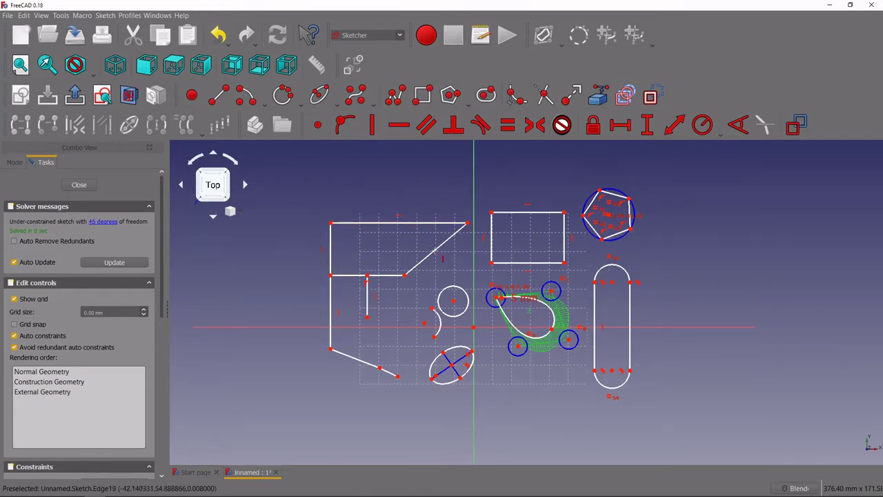
pyautogui.click(438, 255)
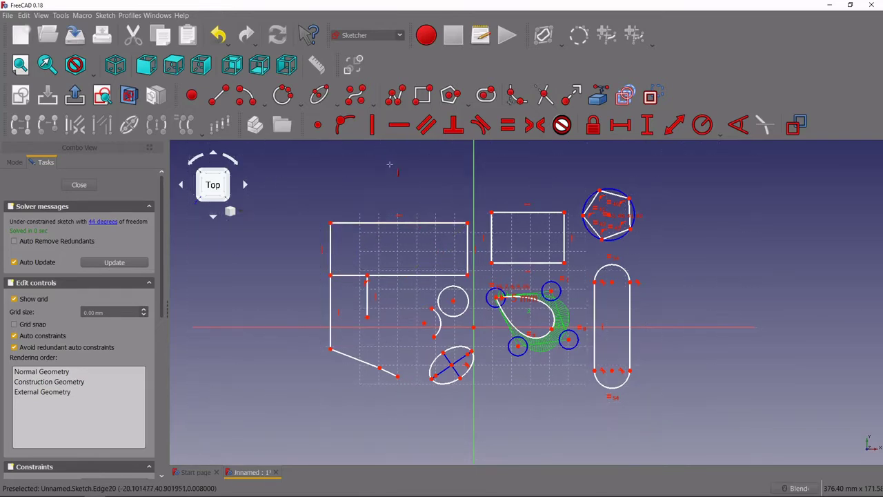
pyautogui.click(351, 224)
pyautogui.click(333, 303)
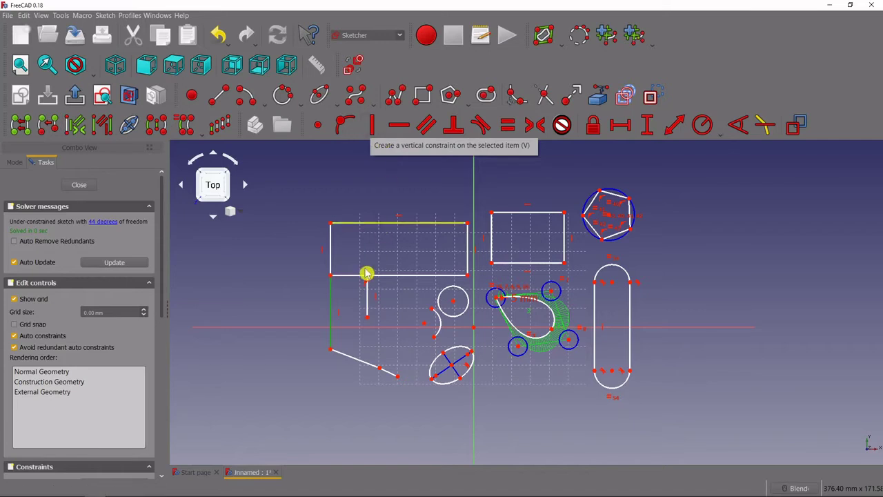
pyautogui.rightClick(400, 185)
pyautogui.click(306, 182)
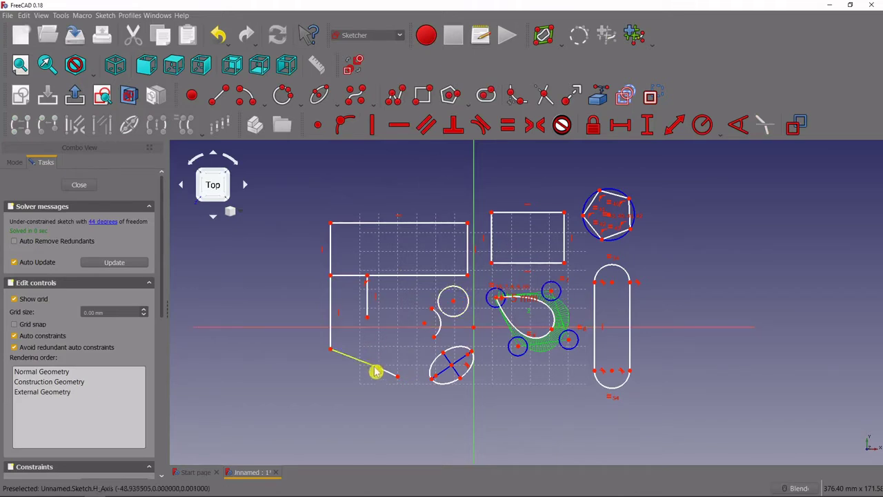
# Apply a horizontal constraint to the open polyline's middle segment
pyautogui.click(401, 132)
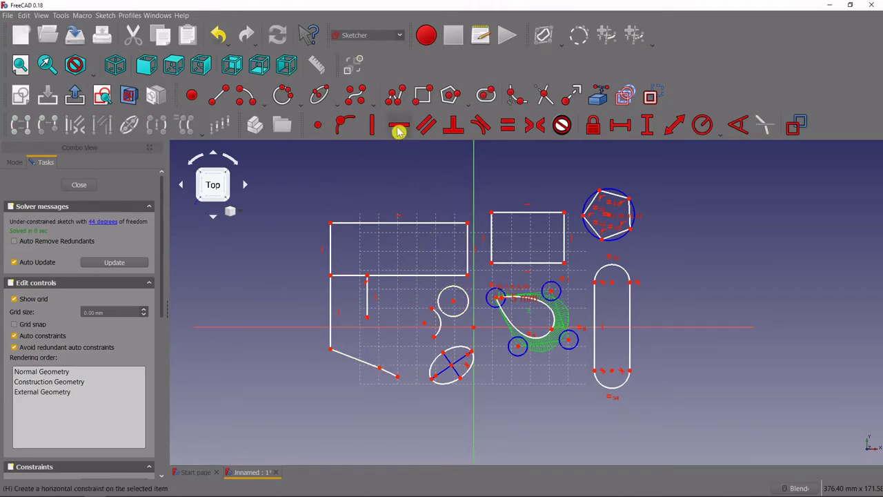
pyautogui.click(354, 363)
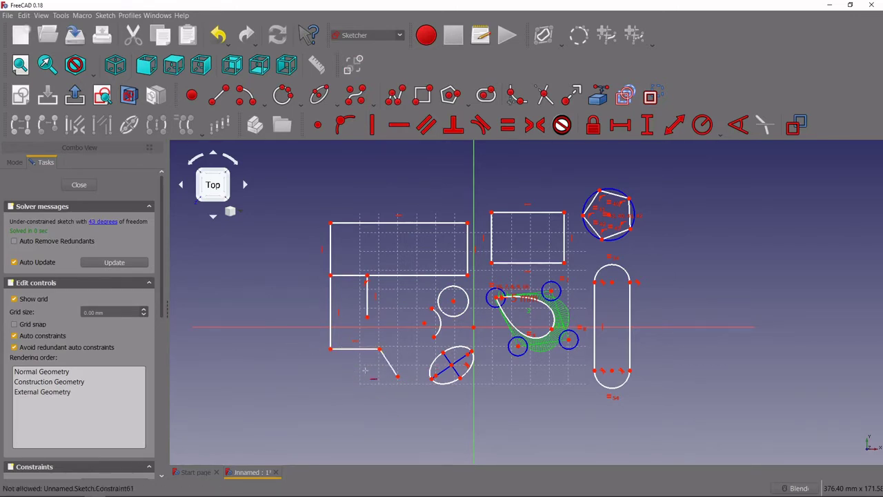
pyautogui.click(382, 383)
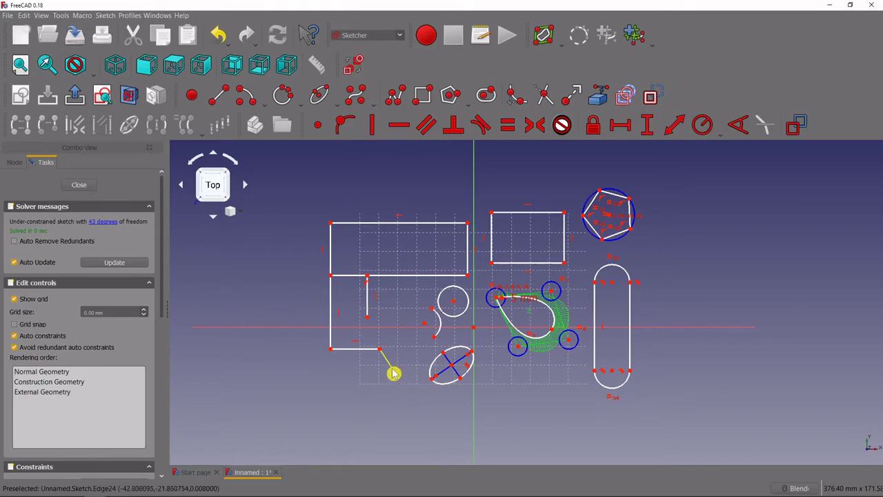
# Make the open polyline's last segment parallel to the short vertical line, and reposition its free end and the horizontal segment
pyautogui.click(426, 126)
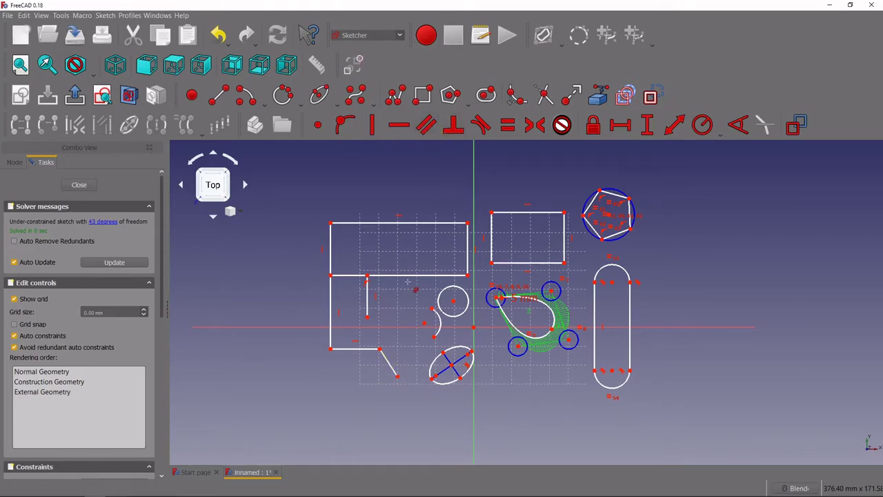
pyautogui.click(368, 301)
pyautogui.click(390, 362)
pyautogui.press('v')
pyautogui.click(403, 383)
pyautogui.moveTo(399, 374)
pyautogui.mouseDown()
pyautogui.moveTo(398, 304)
pyautogui.moveTo(367, 380)
pyautogui.moveTo(377, 375)
pyautogui.moveTo(373, 400)
pyautogui.moveTo(418, 400)
pyautogui.moveTo(378, 396)
pyautogui.moveTo(387, 405)
pyautogui.mouseUp()
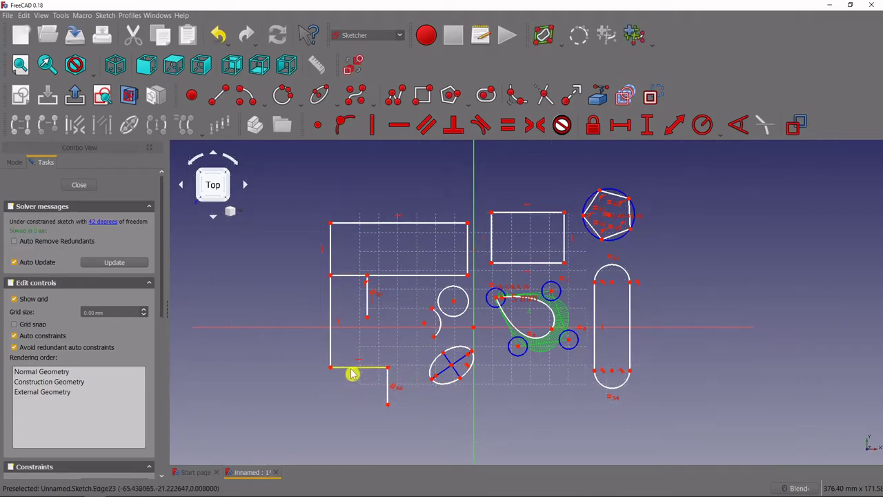
pyautogui.moveTo(354, 370)
pyautogui.mouseDown()
pyautogui.moveTo(339, 361)
pyautogui.moveTo(339, 370)
pyautogui.moveTo(347, 367)
pyautogui.mouseUp()
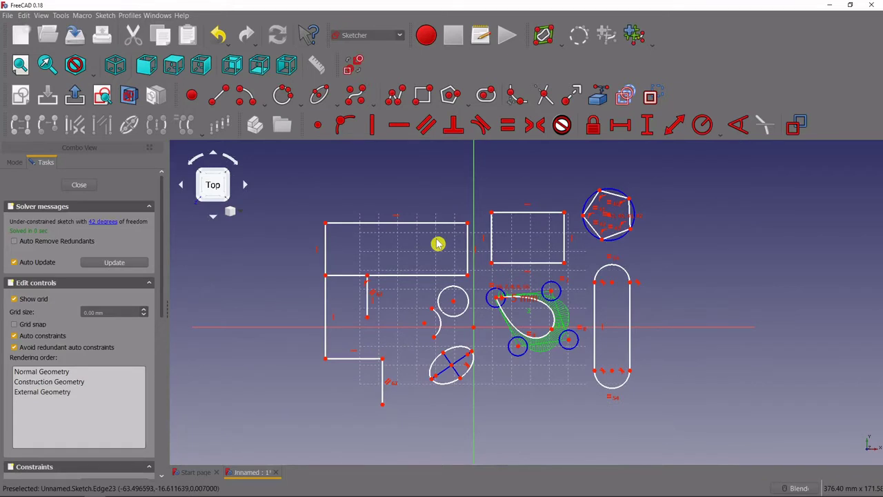
# Draw a separate line sloping down to the right, below and to the left of the open polyline
pyautogui.click(459, 131)
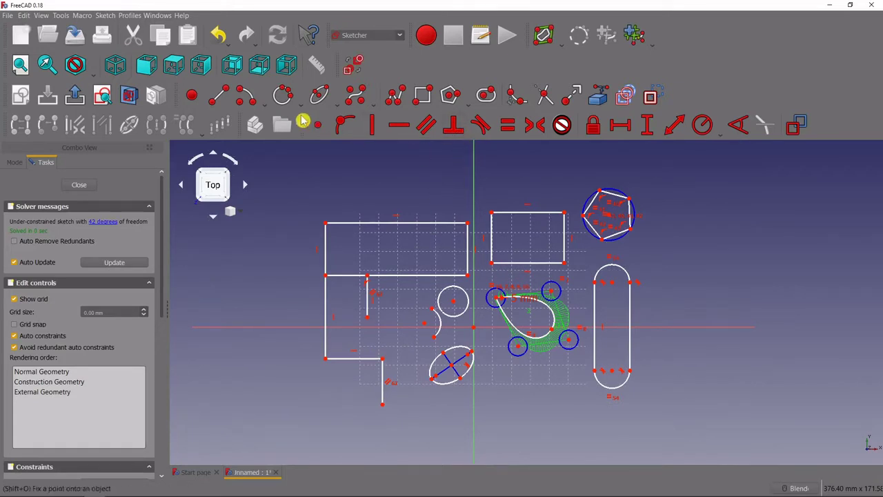
pyautogui.click(277, 391)
pyautogui.click(362, 427)
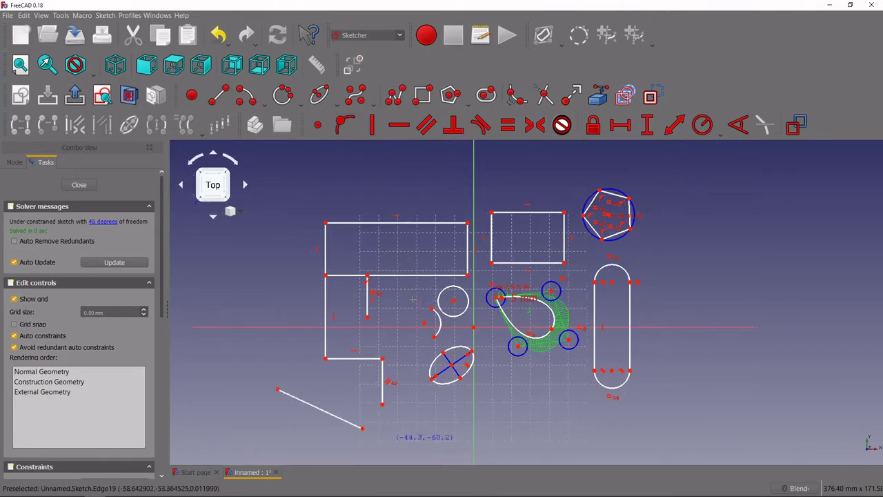
pyautogui.rightClick(408, 261)
# Make the new sloping line perpendicular to the open polyline's last segment and move it up to the left near the horizontal axis
pyautogui.click(334, 404)
pyautogui.click(383, 369)
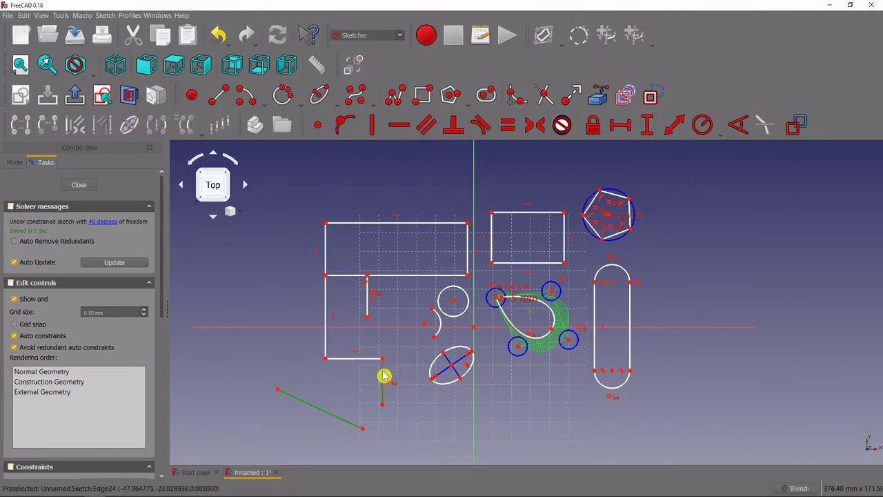
pyautogui.click(458, 127)
pyautogui.moveTo(322, 399)
pyautogui.mouseDown()
pyautogui.moveTo(252, 393)
pyautogui.moveTo(237, 331)
pyautogui.moveTo(253, 315)
pyautogui.moveTo(253, 339)
pyautogui.mouseUp()
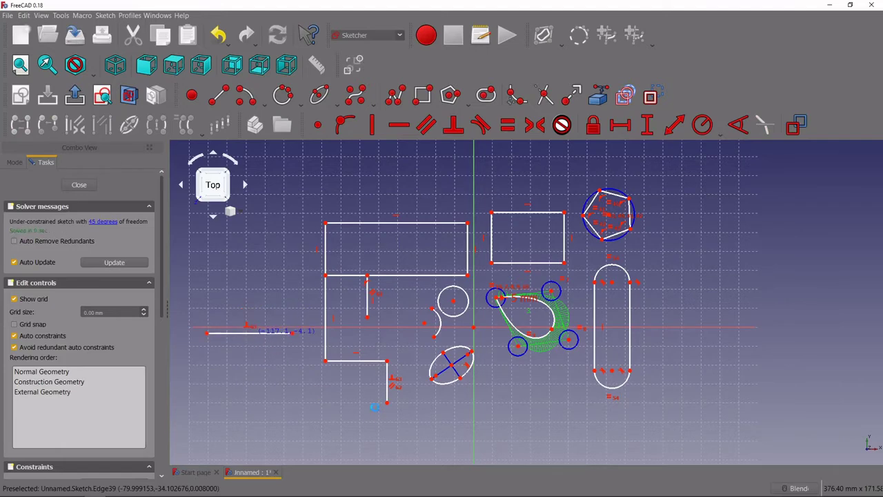
# Delete the parallel constraint between the open polyline's last segment and the short vertical line
pyautogui.moveTo(388, 406)
pyautogui.mouseDown()
pyautogui.moveTo(325, 408)
pyautogui.moveTo(383, 418)
pyautogui.moveTo(420, 394)
pyautogui.mouseUp()
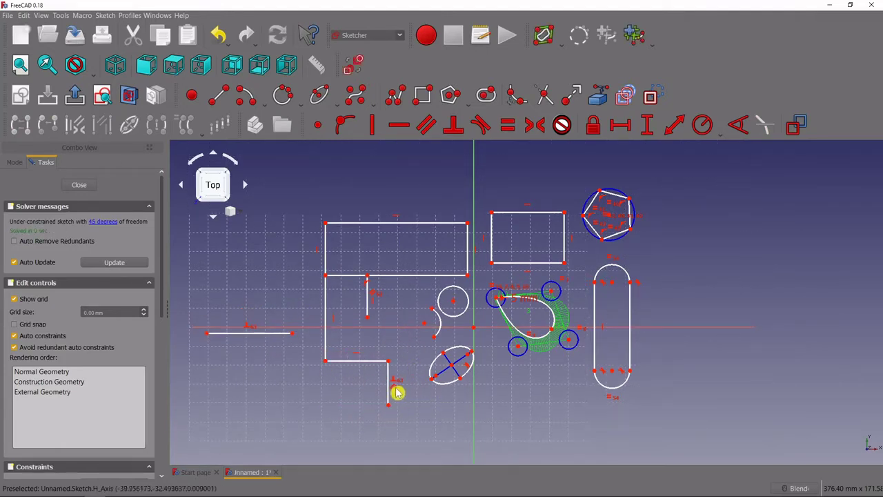
pyautogui.click(396, 391)
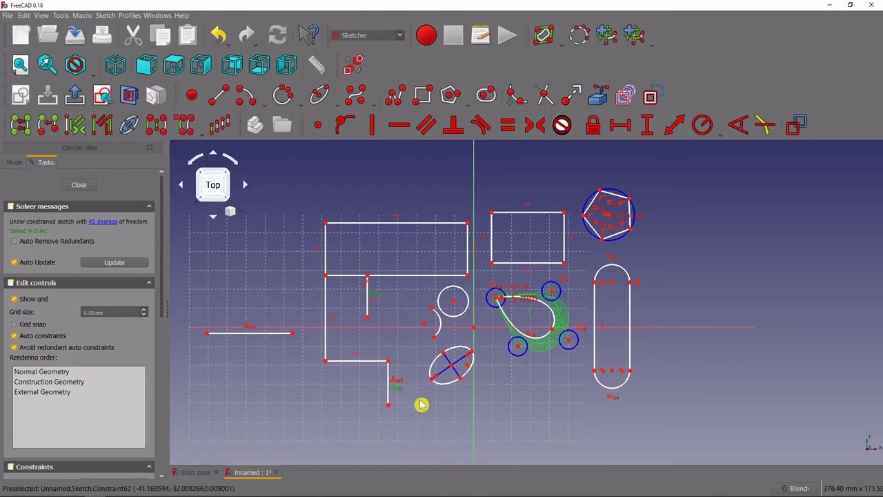
pyautogui.press('Delete')
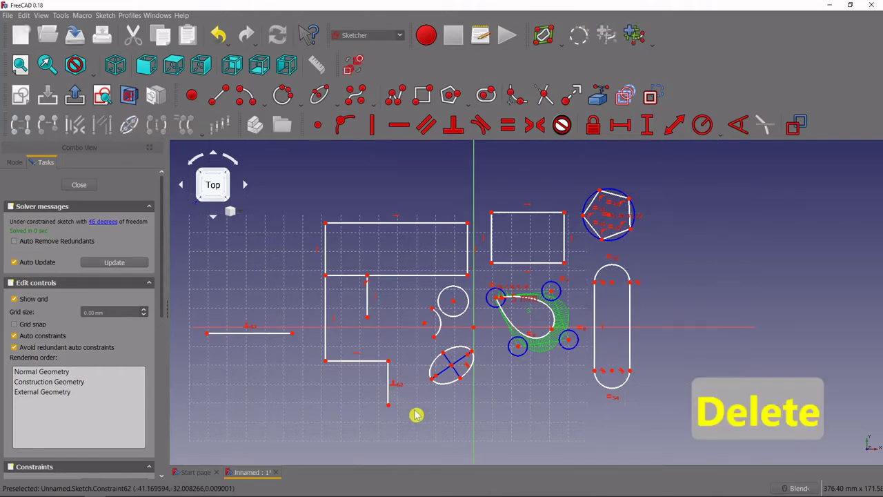
# Swing the open polyline's last segment down to the left and tilt the separate line that is perpendicular to it
pyautogui.moveTo(388, 407)
pyautogui.mouseDown()
pyautogui.moveTo(337, 420)
pyautogui.moveTo(310, 383)
pyautogui.moveTo(316, 394)
pyautogui.moveTo(272, 437)
pyautogui.moveTo(327, 425)
pyautogui.mouseUp()
pyautogui.click(294, 353)
pyautogui.moveTo(293, 357)
pyautogui.mouseDown()
pyautogui.moveTo(265, 390)
pyautogui.moveTo(286, 365)
pyautogui.mouseUp()
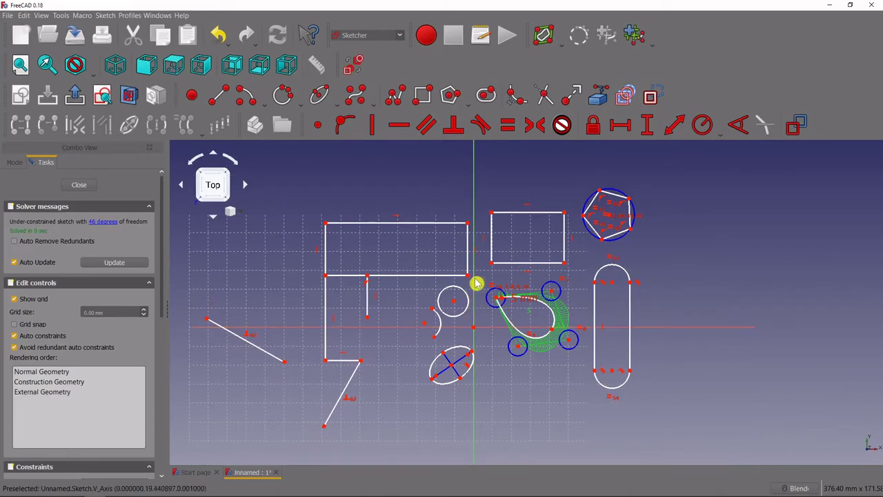
# Make the circle tangent to the lower edge of the large rectangle
pyautogui.click(481, 131)
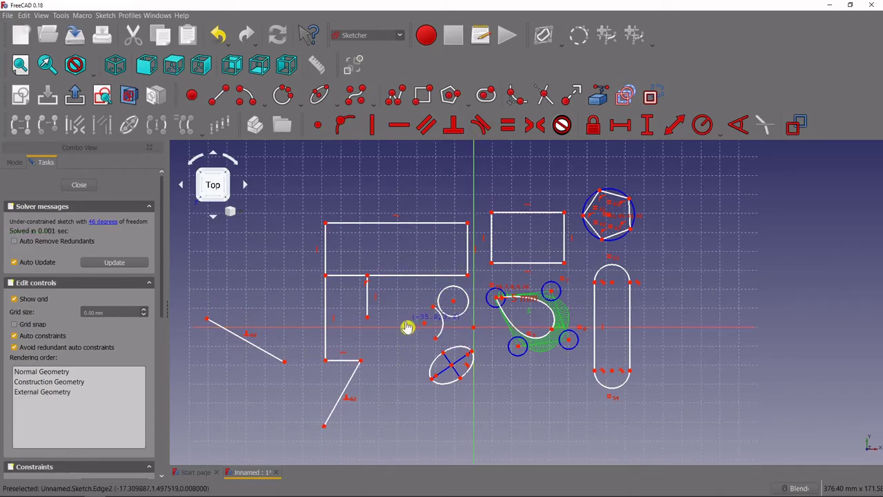
pyautogui.rightClick(418, 319)
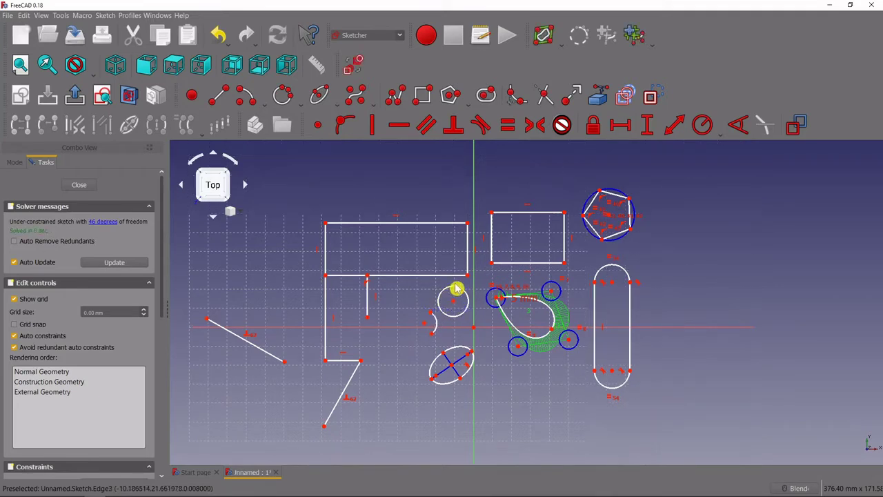
pyautogui.scroll(2, 456, 295)
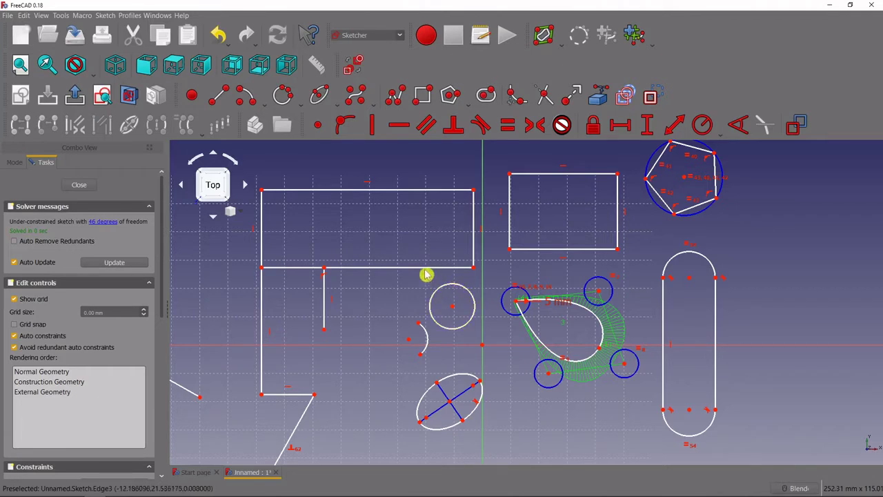
pyautogui.click(483, 127)
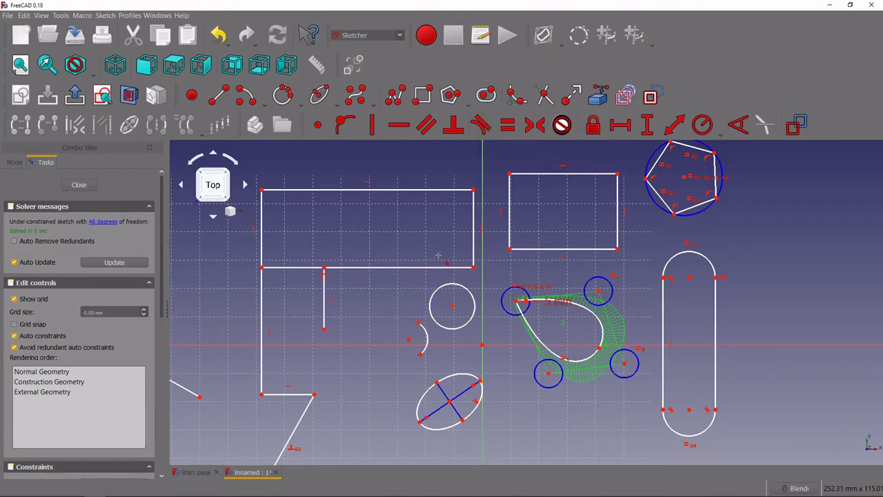
pyautogui.click(441, 267)
pyautogui.click(450, 284)
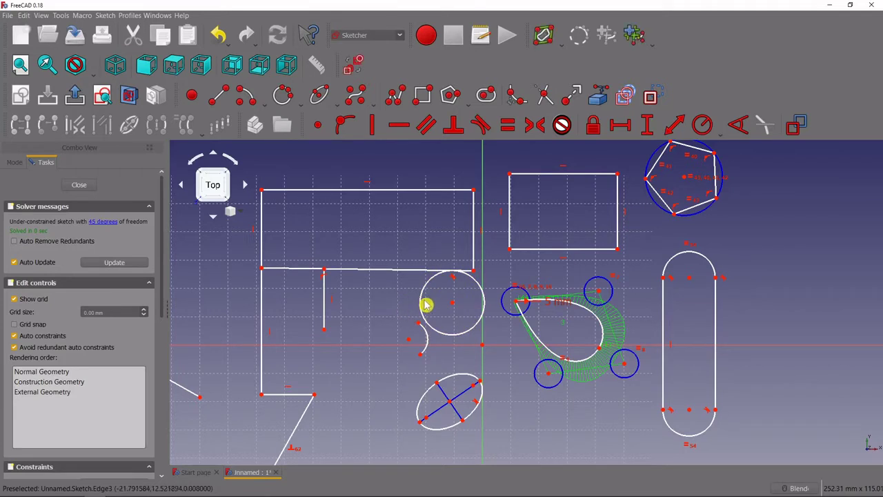
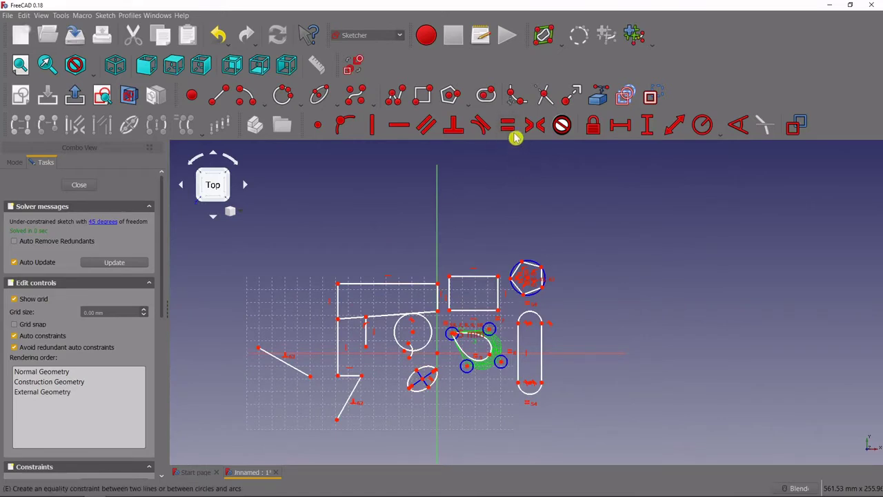
# Make the separate sloping line equal in length to the open polyline's last segment, and reposition that segment's ends
pyautogui.click(510, 130)
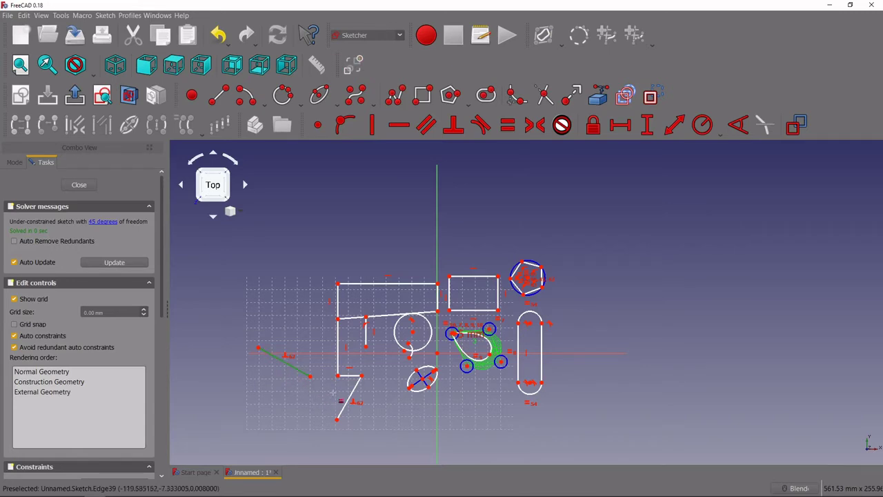
pyautogui.moveTo(308, 376)
pyautogui.mouseDown()
pyautogui.moveTo(310, 390)
pyautogui.moveTo(311, 379)
pyautogui.moveTo(349, 403)
pyautogui.moveTo(303, 383)
pyautogui.moveTo(311, 393)
pyautogui.moveTo(311, 369)
pyautogui.moveTo(361, 380)
pyautogui.moveTo(379, 345)
pyautogui.moveTo(381, 357)
pyautogui.mouseUp()
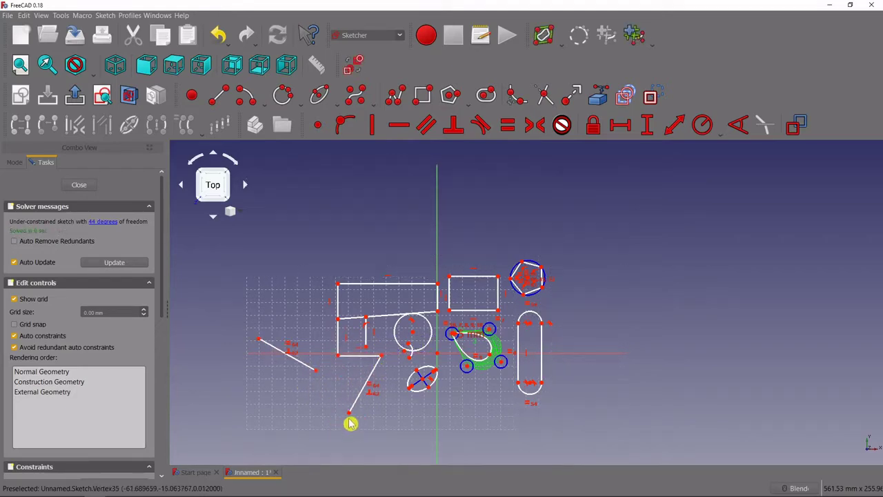
pyautogui.moveTo(350, 419)
pyautogui.mouseDown()
pyautogui.moveTo(282, 430)
pyautogui.moveTo(256, 357)
pyautogui.moveTo(273, 318)
pyautogui.moveTo(262, 345)
pyautogui.moveTo(337, 334)
pyautogui.moveTo(237, 351)
pyautogui.moveTo(189, 349)
pyautogui.moveTo(253, 349)
pyautogui.moveTo(227, 361)
pyautogui.moveTo(284, 351)
pyautogui.moveTo(250, 404)
pyautogui.moveTo(301, 413)
pyautogui.moveTo(253, 388)
pyautogui.moveTo(274, 392)
pyautogui.moveTo(337, 412)
pyautogui.moveTo(345, 422)
pyautogui.moveTo(336, 430)
pyautogui.mouseUp()
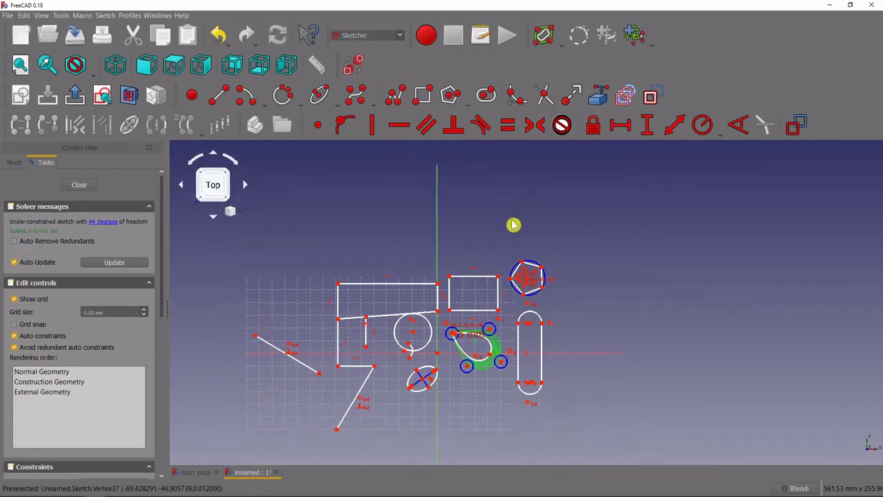
# Move the large rectangle across the vertical axis, make its upper corners symmetric about that axis, and pull the upper left corner higher
pyautogui.scroll(-5, 508, 314)
pyautogui.scroll(5, 514, 309)
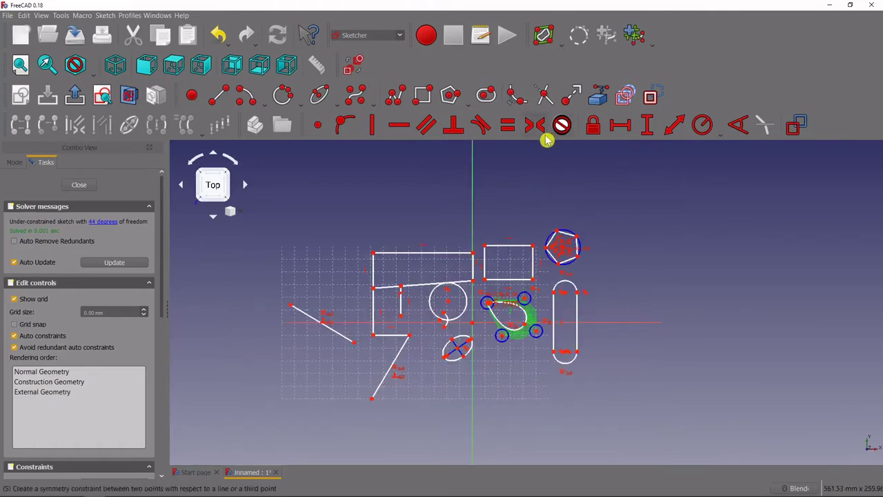
pyautogui.scroll(4, 566, 227)
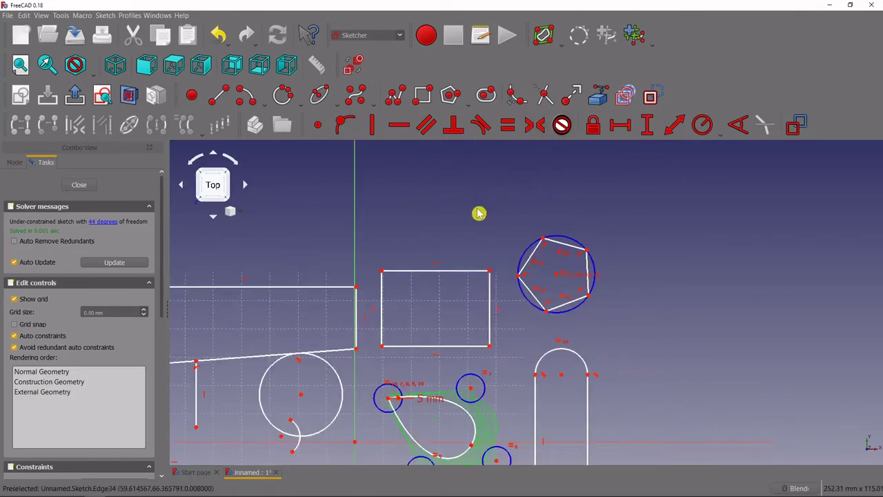
pyautogui.scroll(-2, 384, 272)
pyautogui.scroll(-3, 385, 272)
pyautogui.scroll(2, 333, 250)
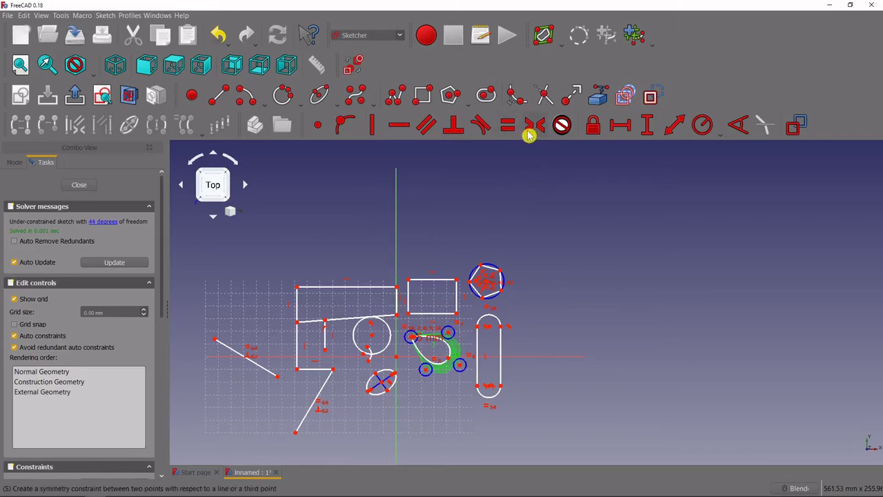
pyautogui.moveTo(364, 289)
pyautogui.mouseDown()
pyautogui.moveTo(389, 282)
pyautogui.moveTo(365, 246)
pyautogui.moveTo(415, 247)
pyautogui.mouseUp()
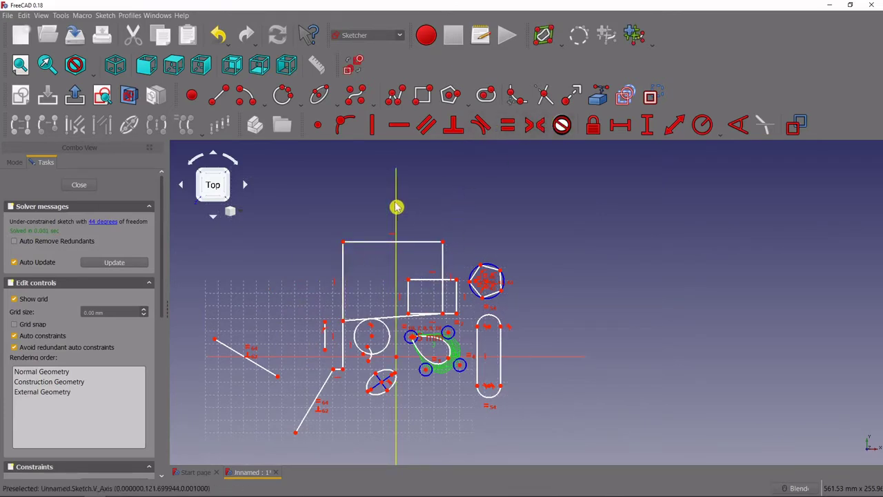
pyautogui.click(444, 244)
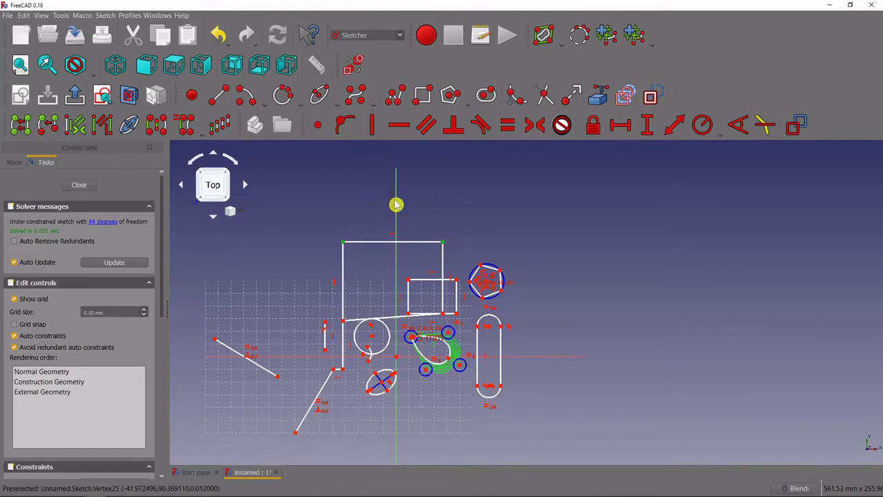
pyautogui.click(537, 127)
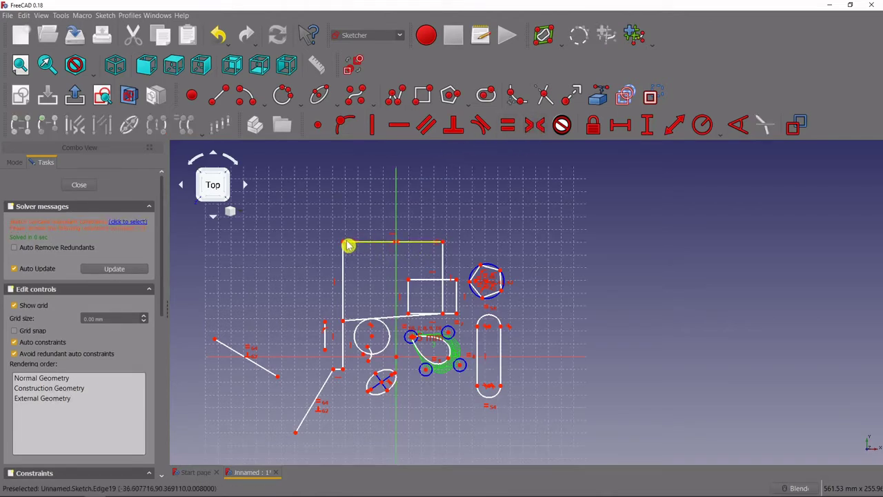
pyautogui.moveTo(344, 246)
pyautogui.mouseDown()
pyautogui.moveTo(310, 246)
pyautogui.moveTo(333, 231)
pyautogui.moveTo(374, 253)
pyautogui.moveTo(323, 242)
pyautogui.moveTo(357, 221)
pyautogui.moveTo(345, 224)
pyautogui.mouseUp()
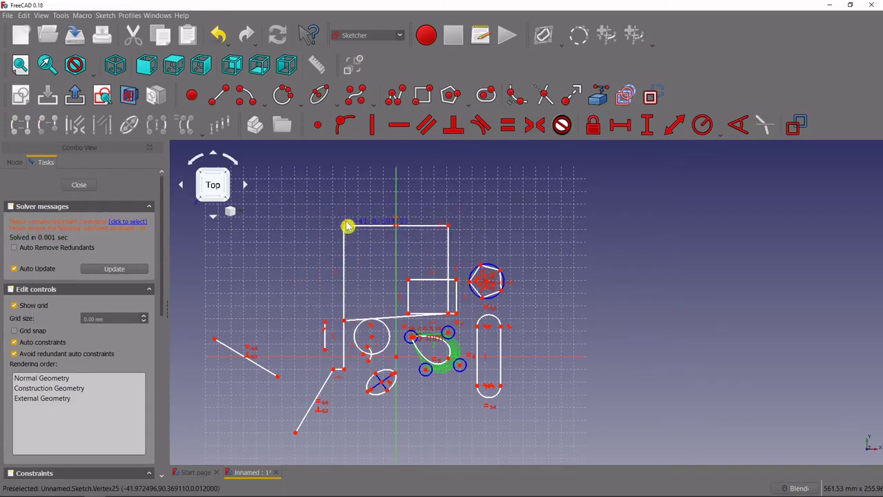
# Make the end points of the large rectangle's right edge symmetric about the horizontal axis, and stretch the shape outward by its lower right corner
pyautogui.click(448, 227)
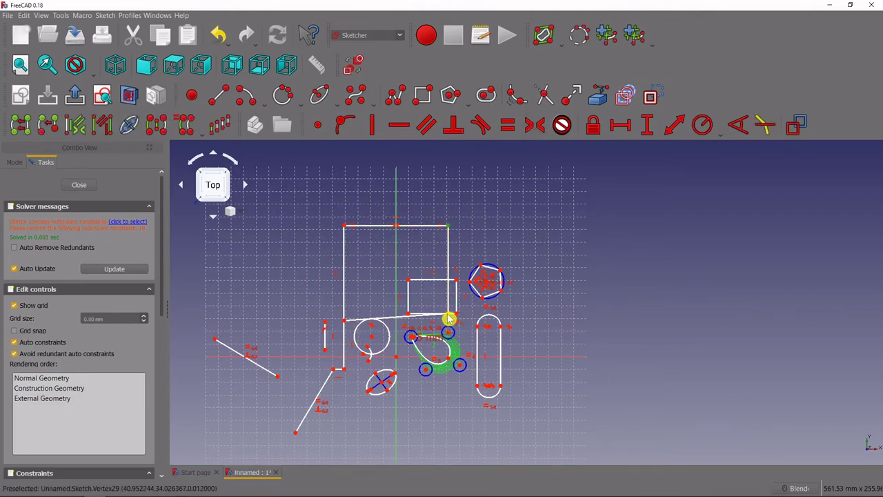
pyautogui.click(449, 314)
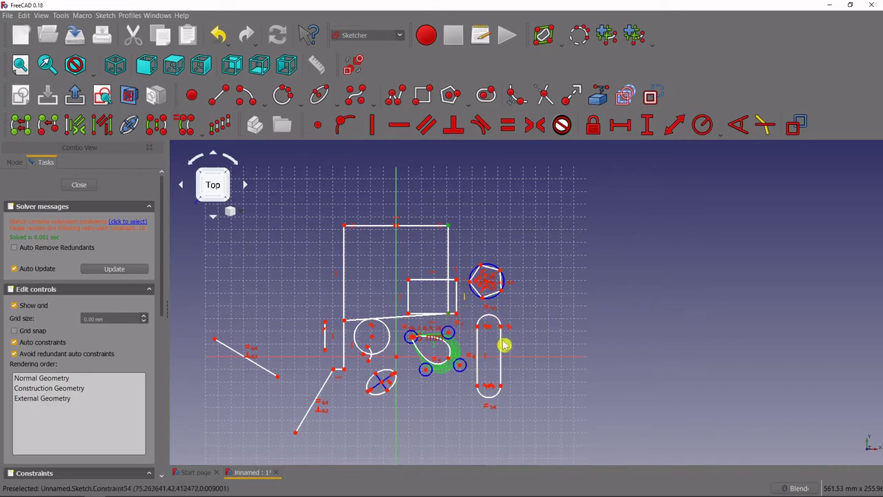
pyautogui.click(544, 357)
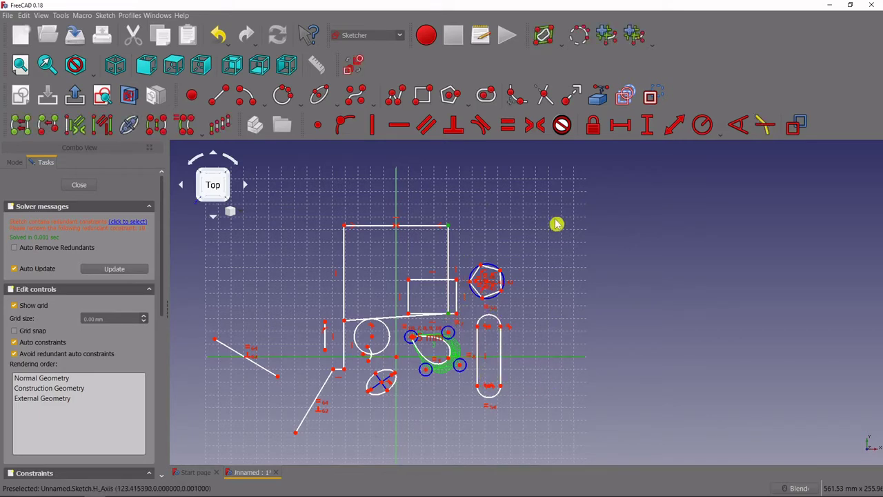
pyautogui.click(535, 126)
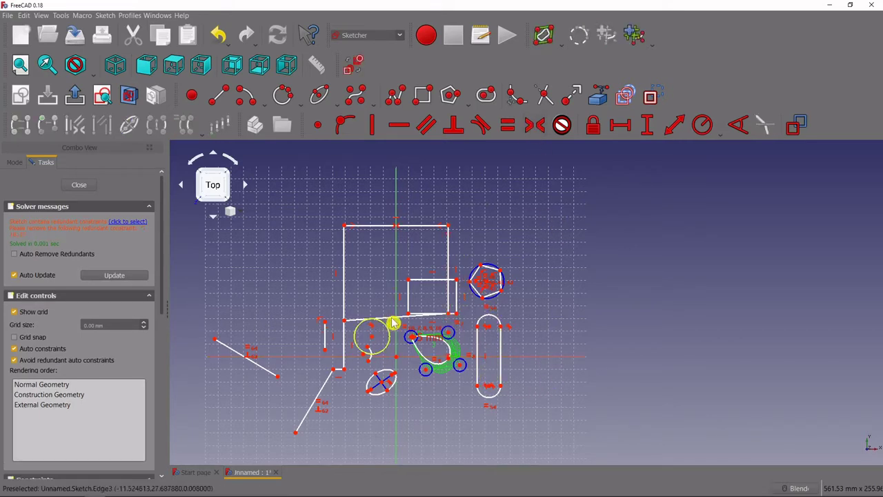
pyautogui.moveTo(393, 335)
pyautogui.mouseDown()
pyautogui.moveTo(400, 375)
pyautogui.moveTo(400, 315)
pyautogui.moveTo(386, 280)
pyautogui.moveTo(451, 428)
pyautogui.moveTo(437, 368)
pyautogui.moveTo(439, 378)
pyautogui.moveTo(483, 394)
pyautogui.moveTo(560, 373)
pyautogui.moveTo(582, 384)
pyautogui.moveTo(584, 442)
pyautogui.moveTo(582, 371)
pyautogui.mouseUp()
pyautogui.moveTo(582, 403)
pyautogui.mouseDown()
pyautogui.moveTo(578, 426)
pyautogui.moveTo(573, 411)
pyautogui.mouseUp()
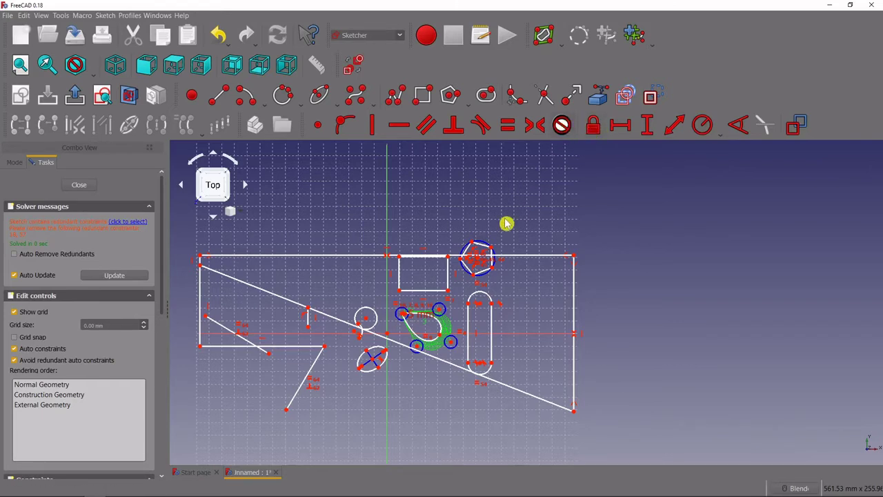
# Draw a closed B-spline with five control points above and to the right of the other shapes
pyautogui.scroll(-2, 390, 292)
pyautogui.scroll(2, 331, 301)
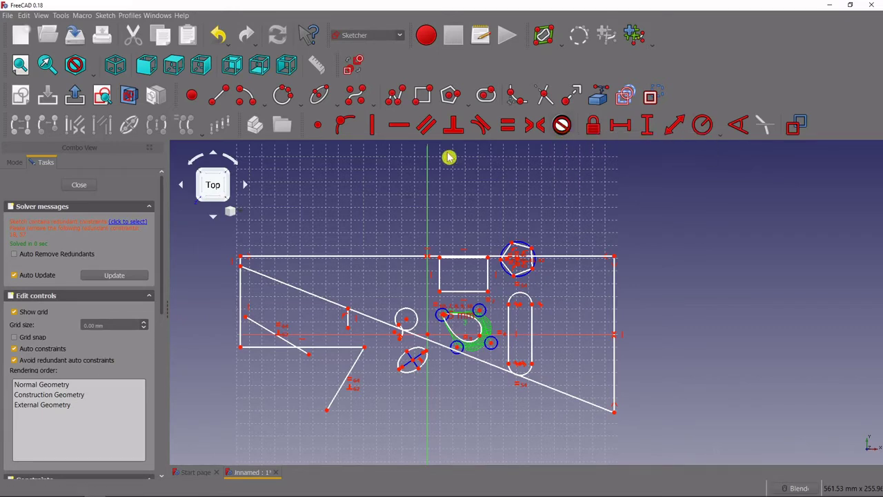
pyautogui.click(357, 101)
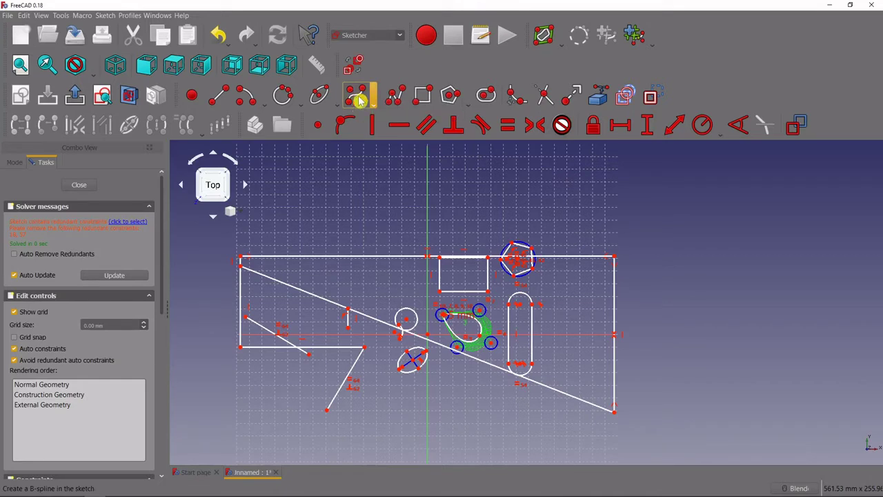
pyautogui.click(647, 179)
pyautogui.click(694, 235)
pyautogui.click(681, 290)
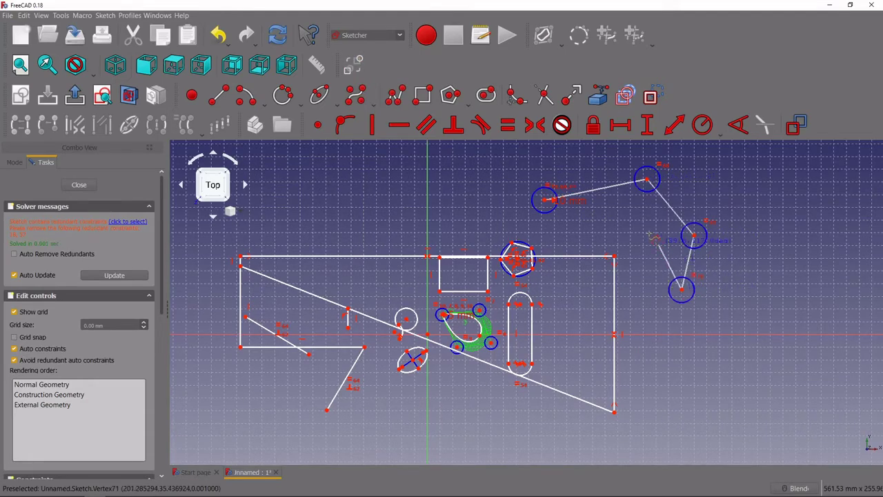
pyautogui.click(644, 230)
pyautogui.click(544, 202)
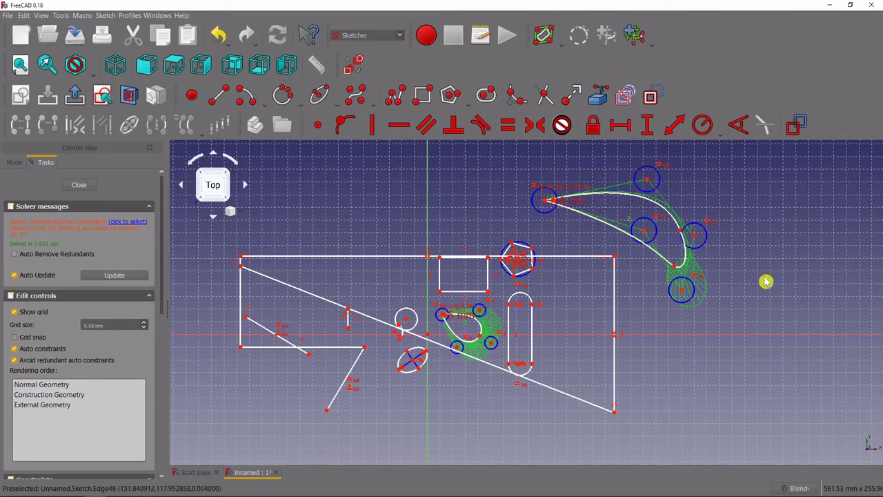
# Try to apply a Block constraint to the large B-spline above and to the right of the other shapes
pyautogui.click(690, 259)
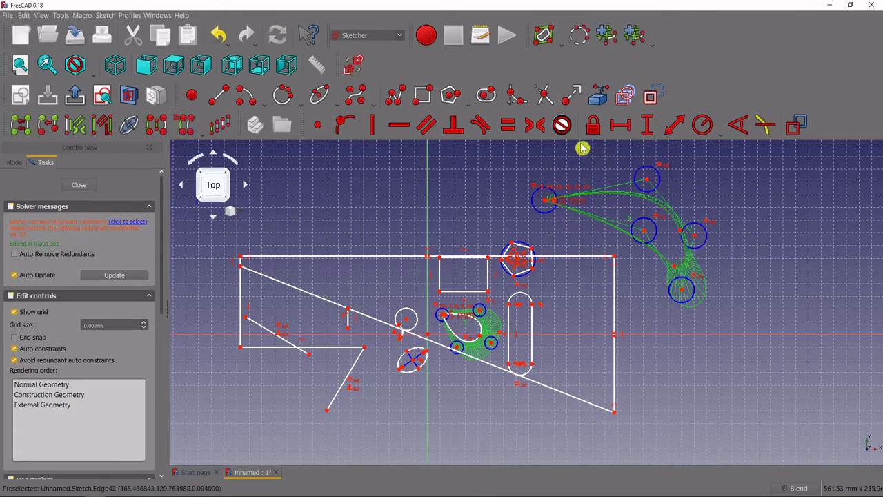
pyautogui.click(562, 126)
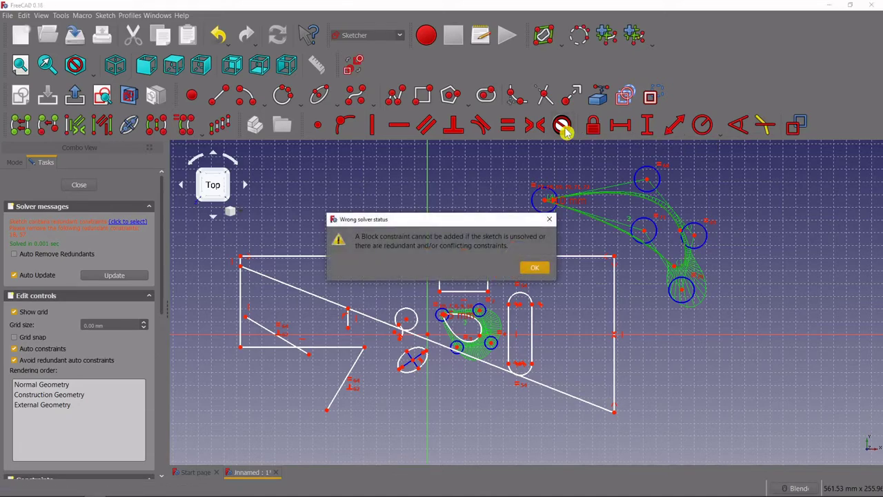
pyautogui.click(537, 270)
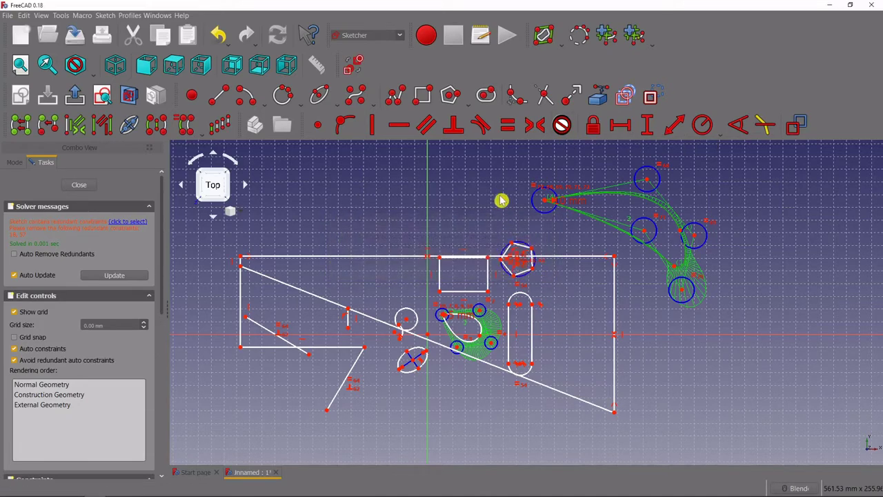
pyautogui.rightClick(500, 196)
pyautogui.press('Escape')
pyautogui.click(448, 188)
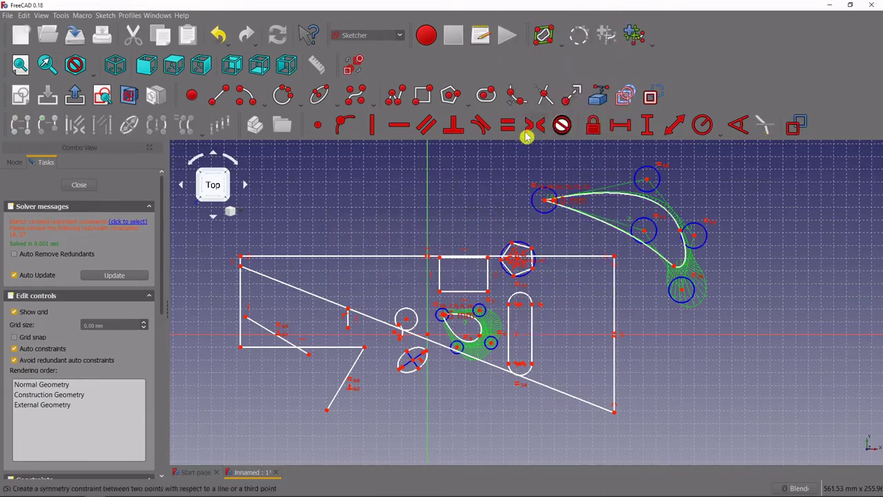
pyautogui.click(606, 199)
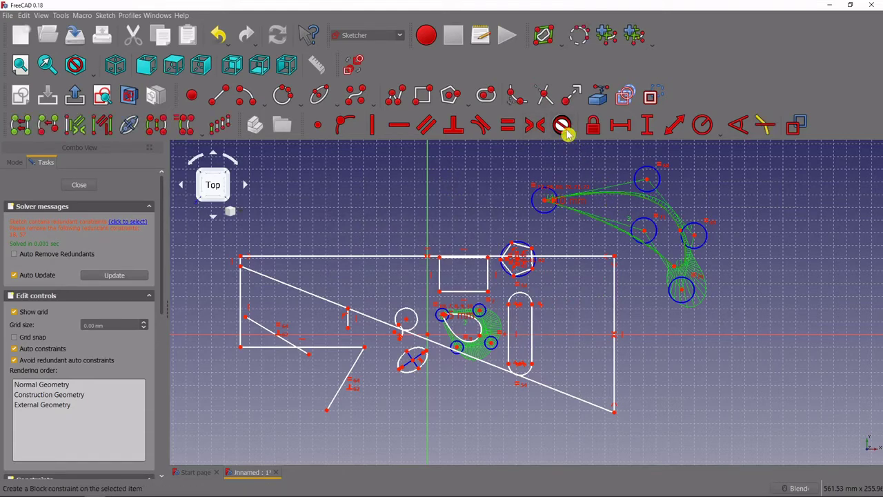
pyautogui.click(563, 127)
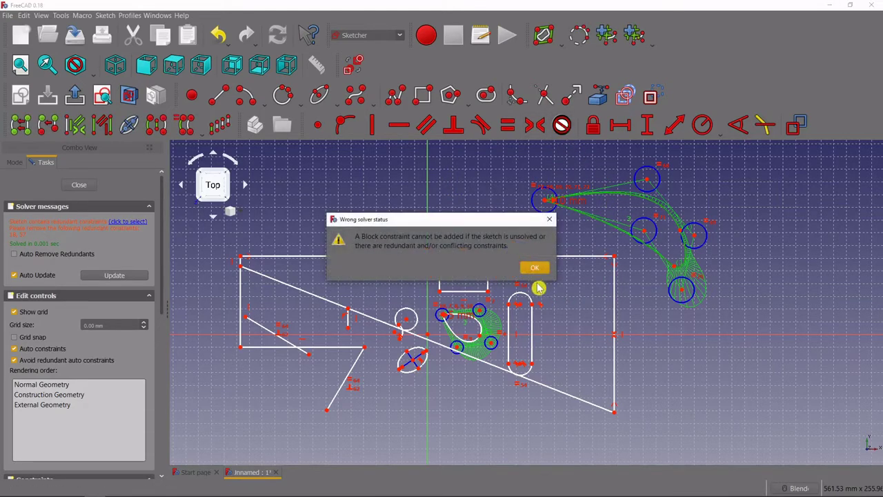
pyautogui.click(532, 269)
pyautogui.click(721, 271)
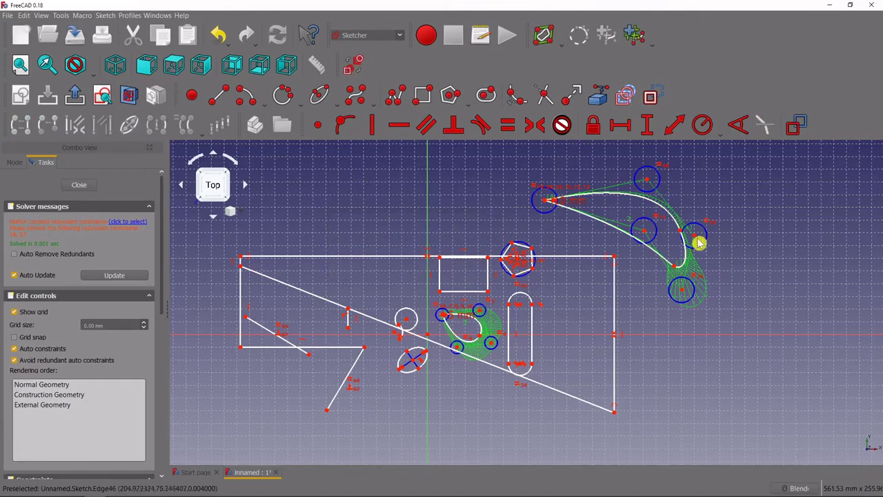
# Move the large B-spline up and left so it lies above the pentagon, and lower the large rectangle's upper edge
pyautogui.moveTo(623, 235); pyautogui.dragTo(667, 263)
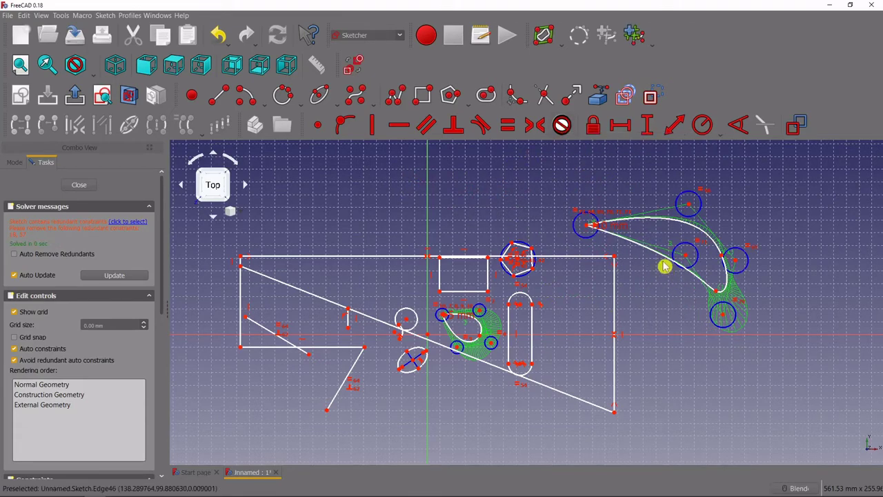
pyautogui.moveTo(664, 262); pyautogui.dragTo(552, 152)
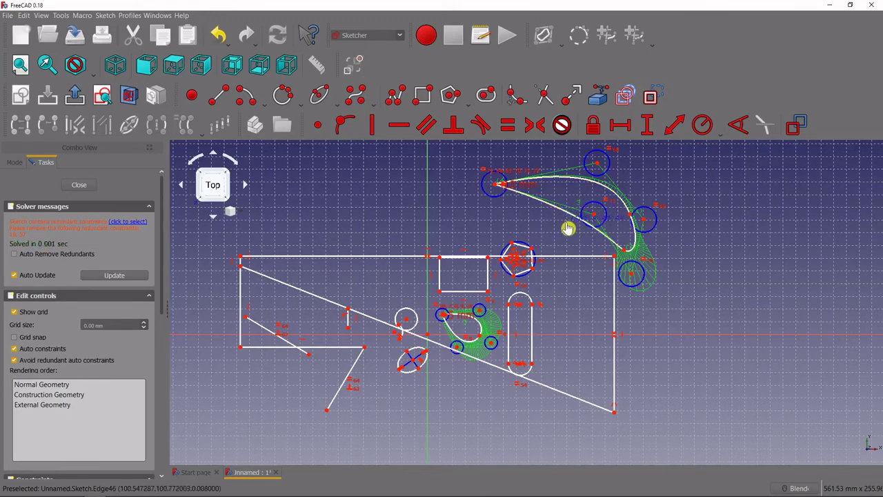
pyautogui.moveTo(572, 260)
pyautogui.mouseDown()
pyautogui.moveTo(552, 288)
pyautogui.moveTo(556, 278)
pyautogui.mouseUp()
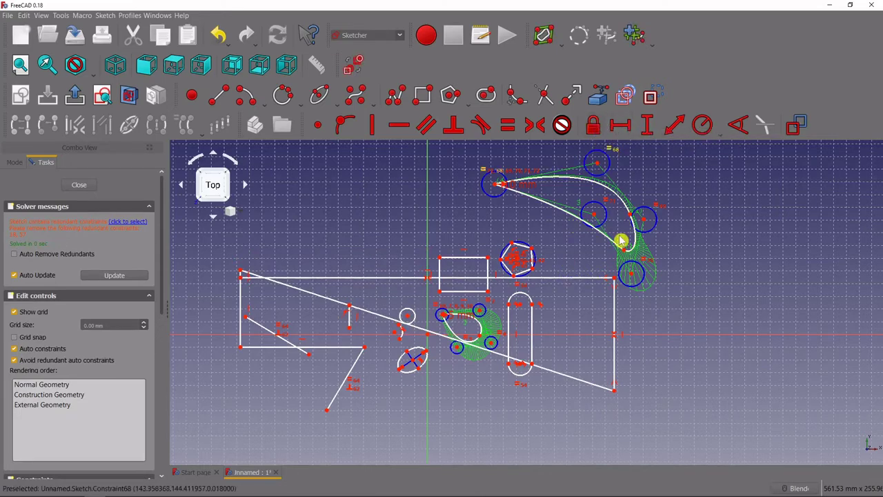
# Move the small rectangle left of the vertical axis above the large one, and lock its upper right corner with the dimensions spread clear
pyautogui.moveTo(460, 260)
pyautogui.mouseDown()
pyautogui.moveTo(369, 219)
pyautogui.moveTo(383, 208)
pyautogui.mouseUp()
pyautogui.moveTo(390, 296); pyautogui.dragTo(390, 253)
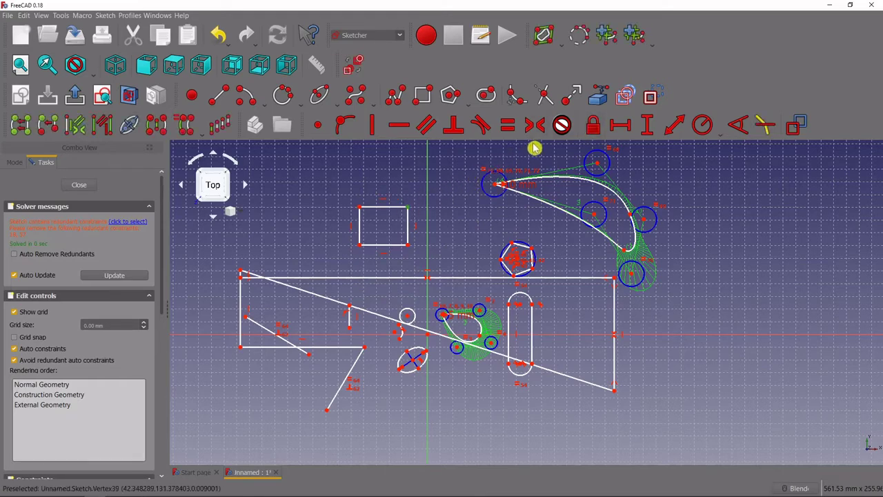
pyautogui.click(595, 130)
pyautogui.moveTo(407, 278); pyautogui.dragTo(324, 197)
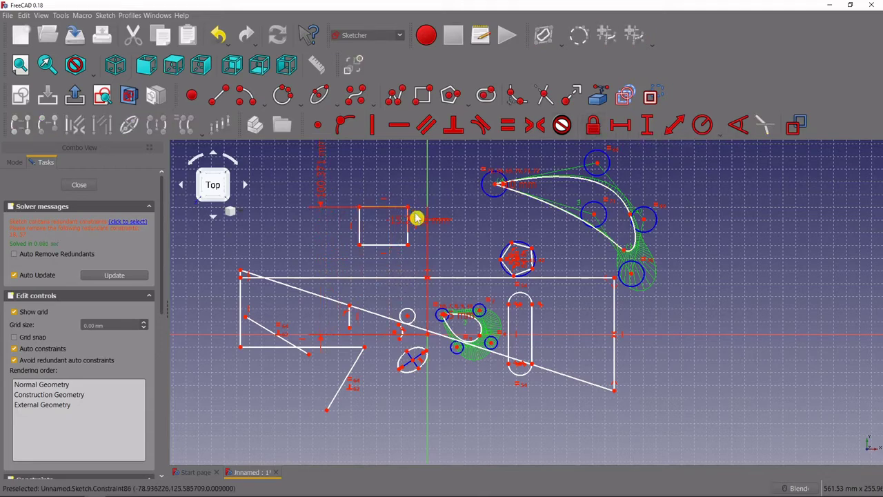
pyautogui.moveTo(418, 222); pyautogui.dragTo(414, 169)
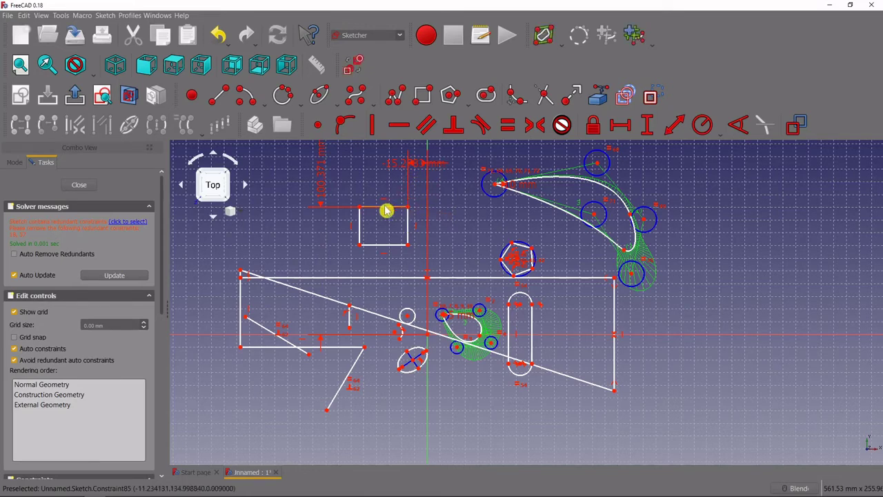
# Resize the small rectangle around its locked corner, and lock its lower left corner relative to its lower right corner
pyautogui.moveTo(386, 209); pyautogui.dragTo(410, 241)
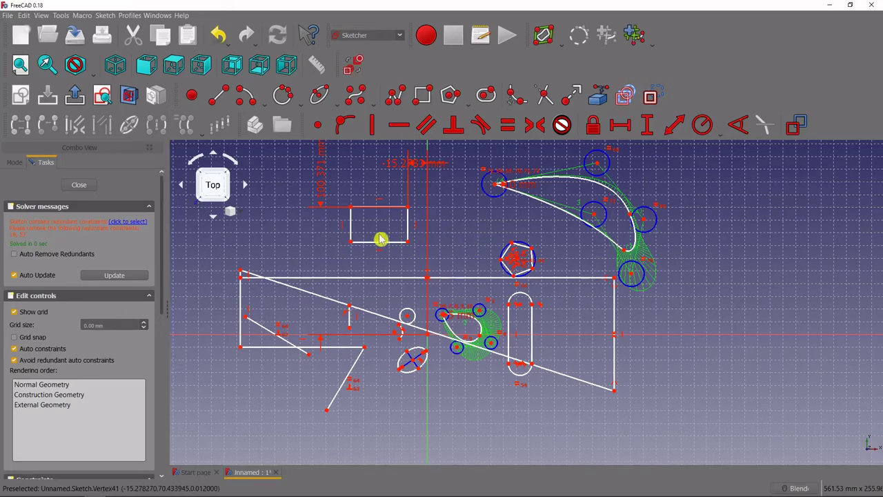
pyautogui.click(352, 247)
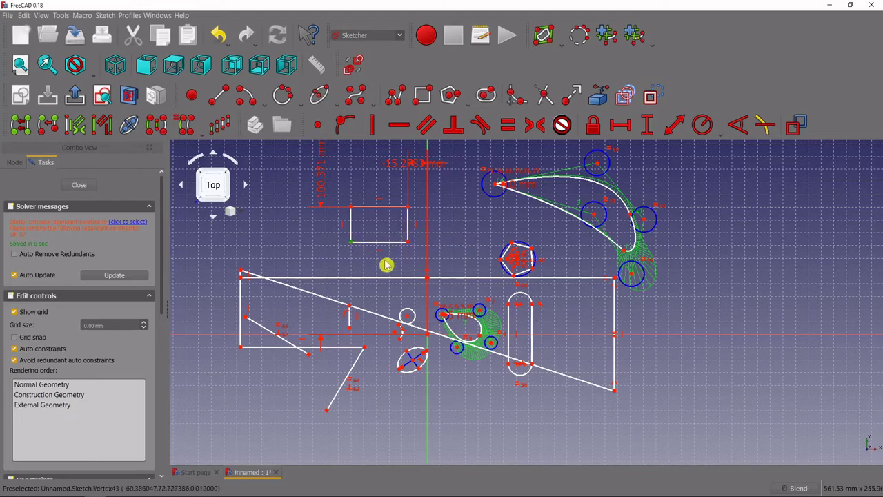
pyautogui.click(409, 241)
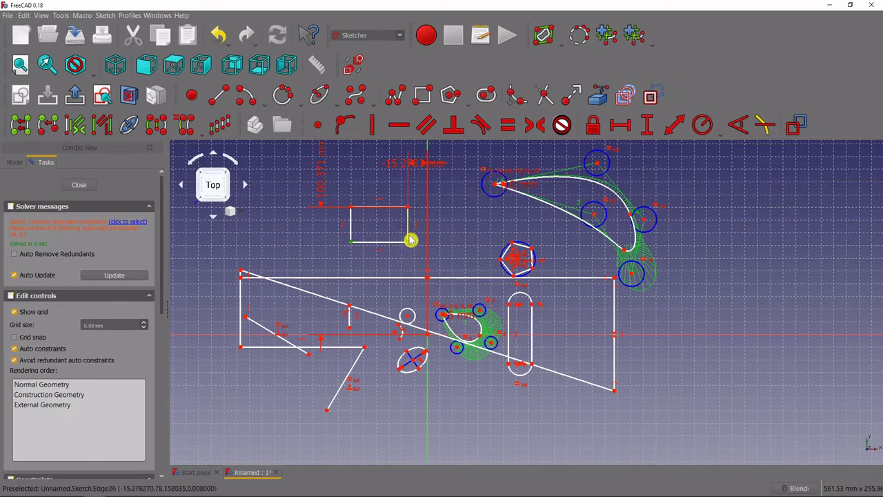
pyautogui.click(595, 127)
# Lower the small rectangle's bottom edge, and arrange the new lock dimensions below and to the right of the rectangle
pyautogui.moveTo(379, 236); pyautogui.dragTo(372, 274)
pyautogui.moveTo(419, 243); pyautogui.dragTo(460, 219)
pyautogui.moveTo(382, 248)
pyautogui.mouseDown()
pyautogui.moveTo(394, 255)
pyautogui.moveTo(385, 263)
pyautogui.moveTo(381, 253)
pyautogui.moveTo(393, 260)
pyautogui.mouseUp()
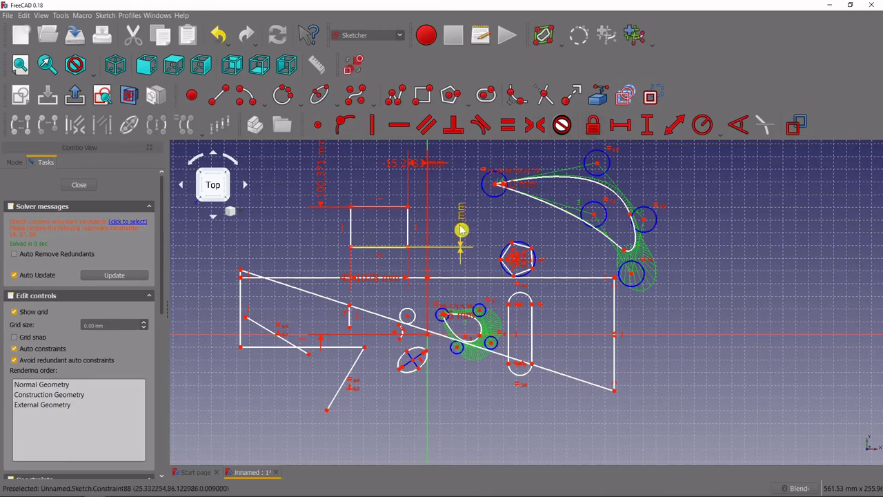
pyautogui.moveTo(461, 230); pyautogui.dragTo(458, 213)
pyautogui.moveTo(380, 278); pyautogui.dragTo(381, 233)
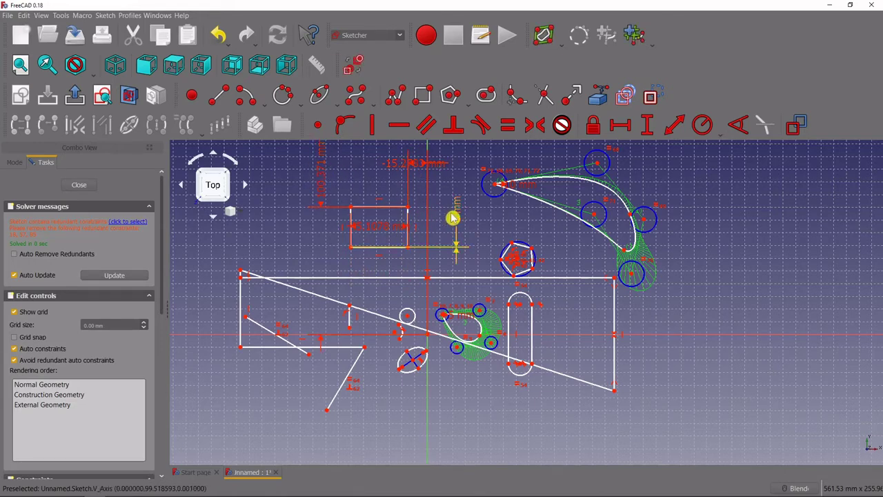
pyautogui.moveTo(453, 223); pyautogui.dragTo(443, 221)
pyautogui.moveTo(374, 229); pyautogui.dragTo(376, 269)
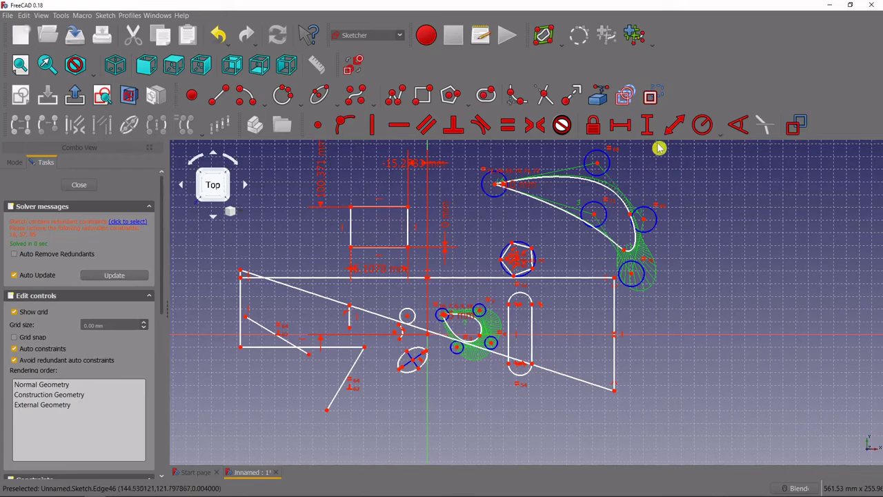
# Delete all geometry from the sketch
pyautogui.scroll(-2, 425, 337)
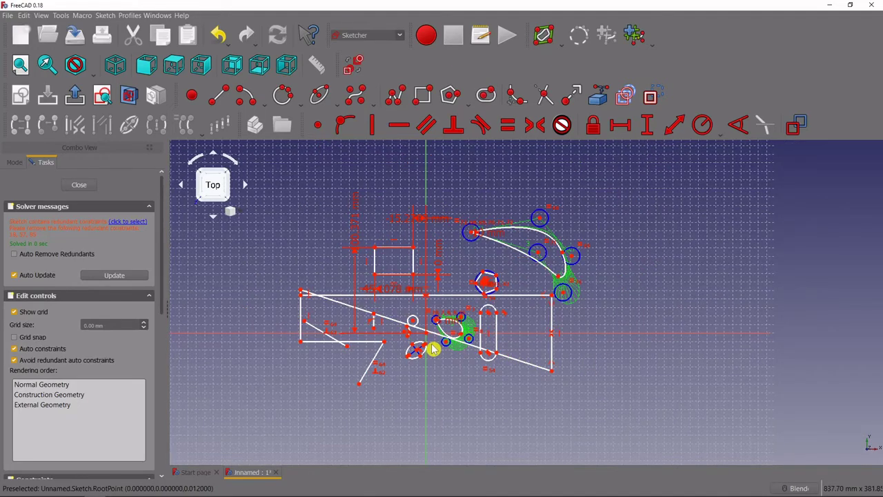
pyautogui.moveTo(267, 170)
pyautogui.mouseDown()
pyautogui.moveTo(532, 359)
pyautogui.moveTo(627, 404)
pyautogui.mouseUp()
pyautogui.press('Delete')
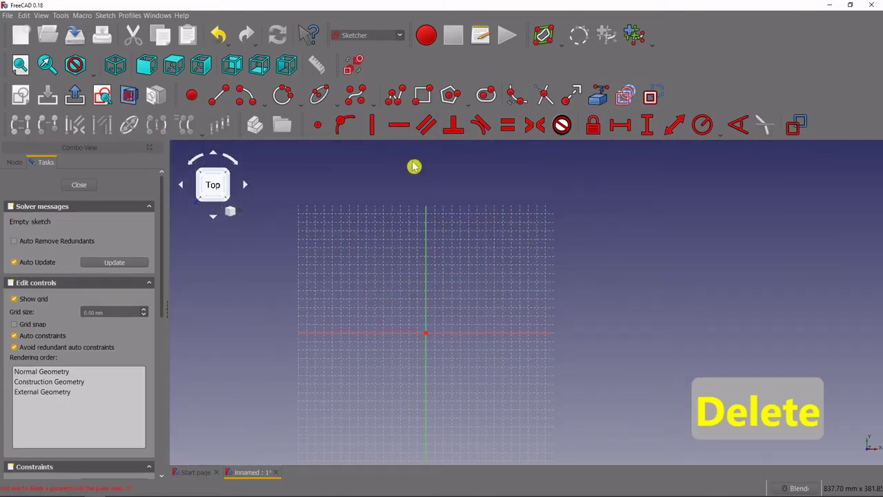
# Draw a rectangle about 110 mm wide and 79 mm high around the origin
pyautogui.click(424, 107)
pyautogui.click(391, 298)
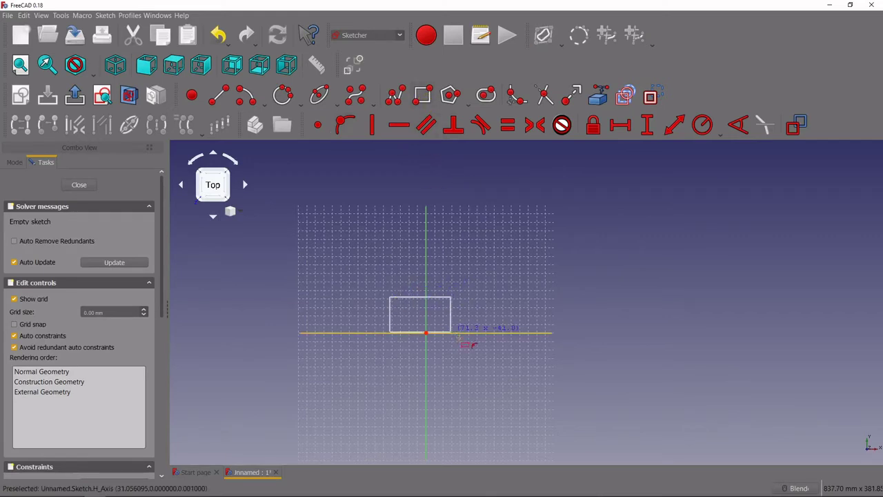
pyautogui.click(483, 364)
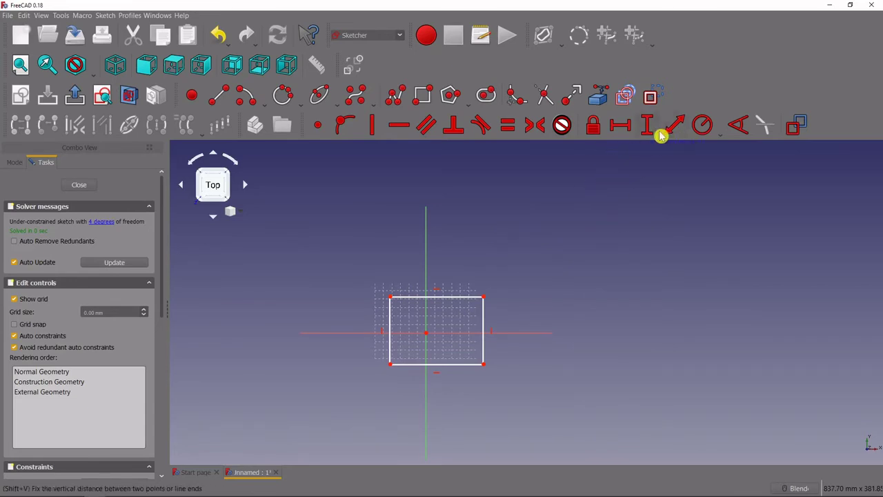
pyautogui.press('Escape')
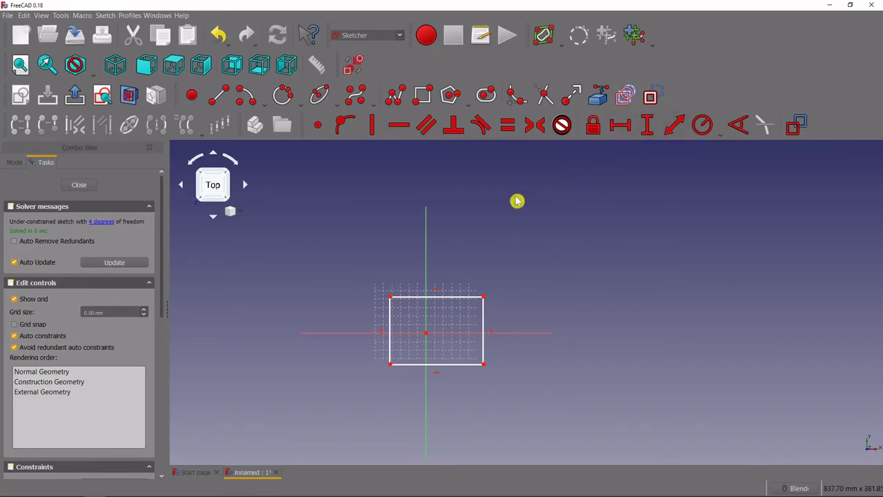
# Constrain the horizontal length of the rectangle's upper edge to 30 mm
pyautogui.click(620, 126)
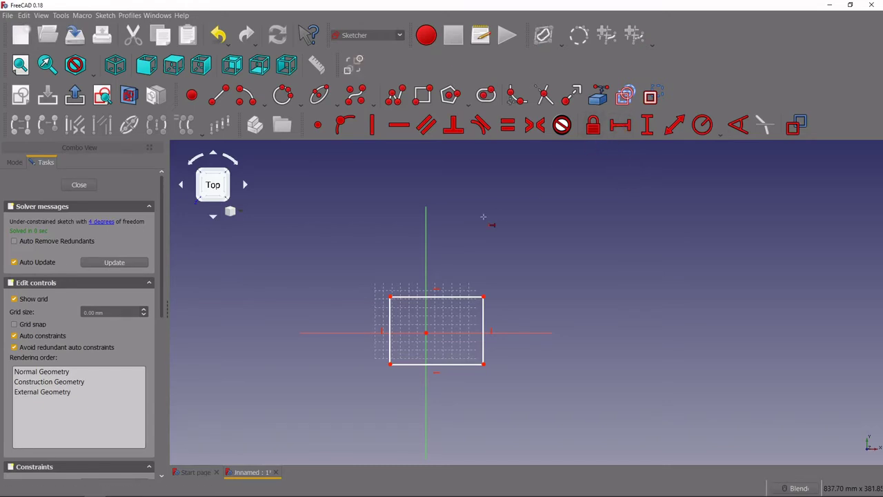
pyautogui.click(452, 303)
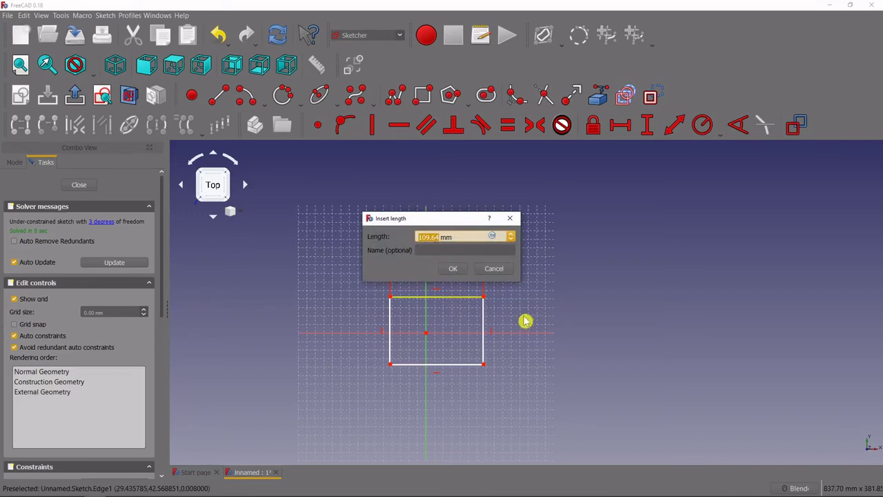
pyautogui.write('30')
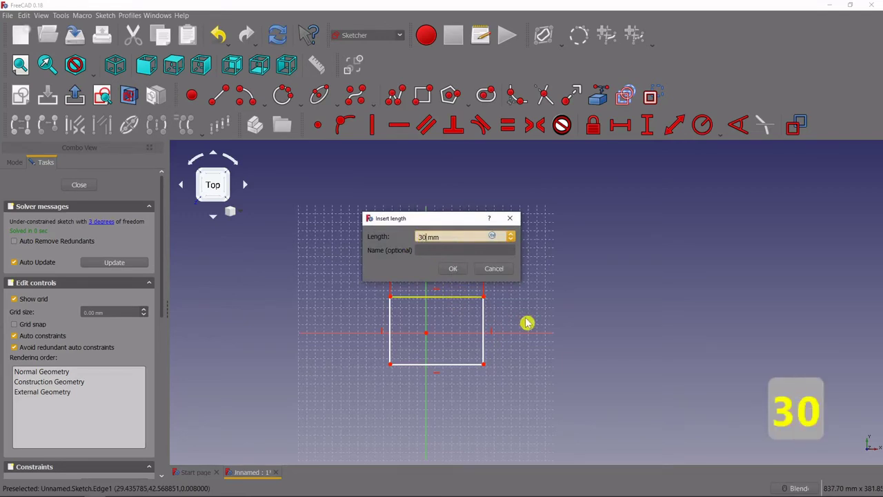
pyautogui.press('Return')
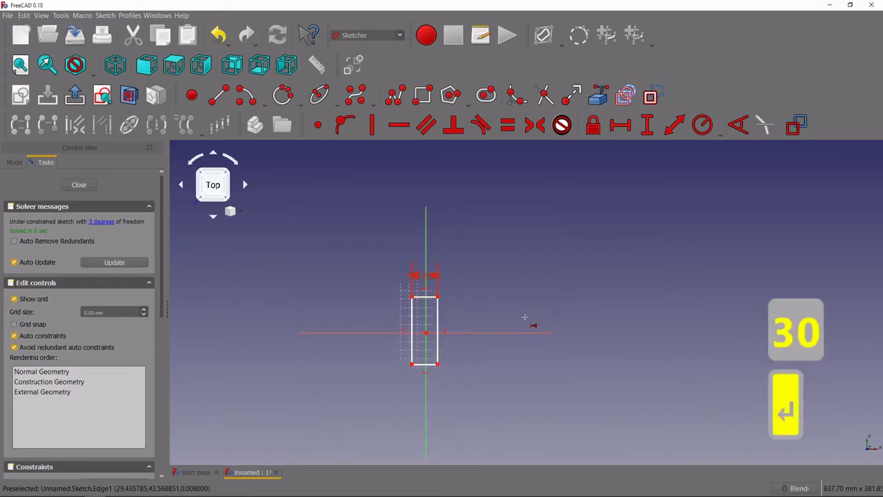
# Constrain the vertical length of the rectangle's right edge to 30 mm
pyautogui.scroll(4, 441, 323)
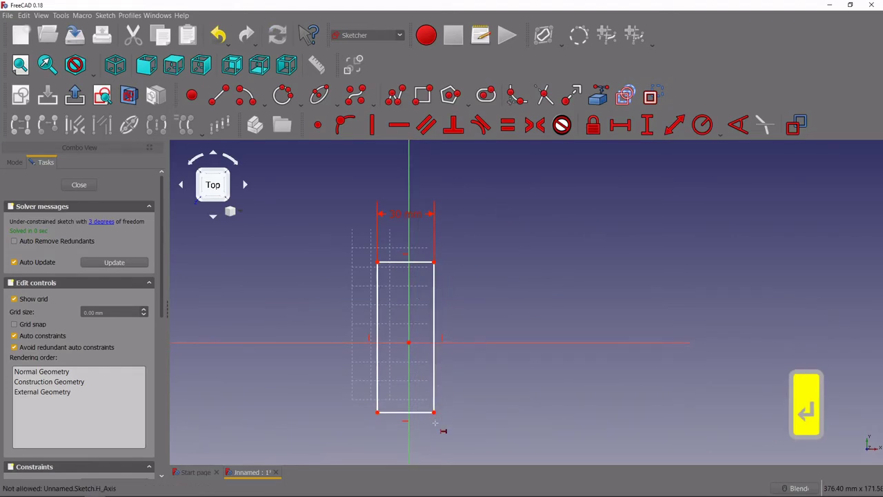
pyautogui.click(648, 126)
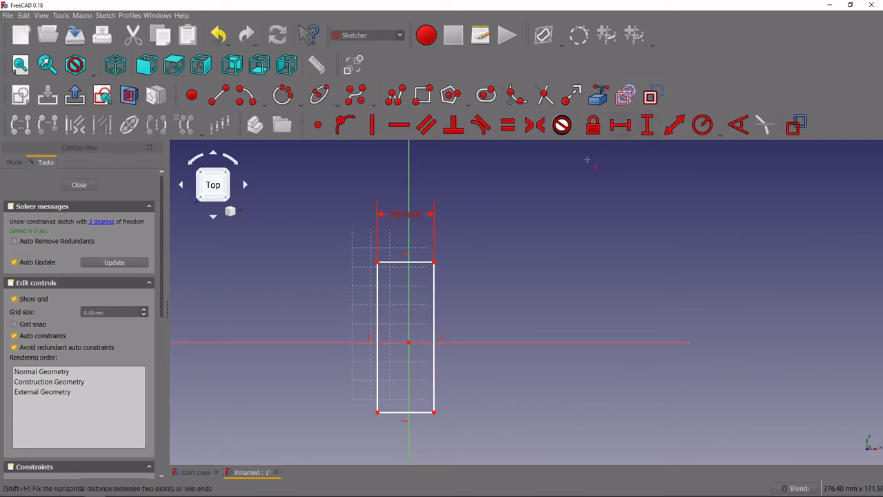
pyautogui.click(432, 316)
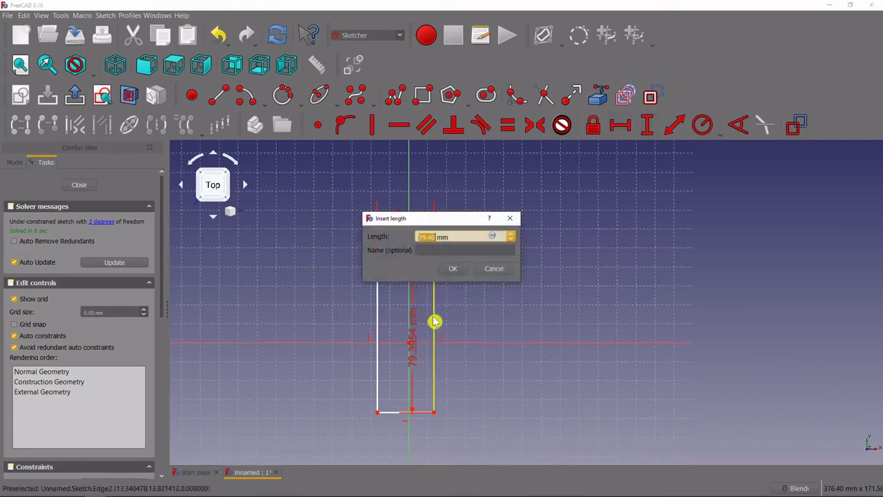
pyautogui.write('30')
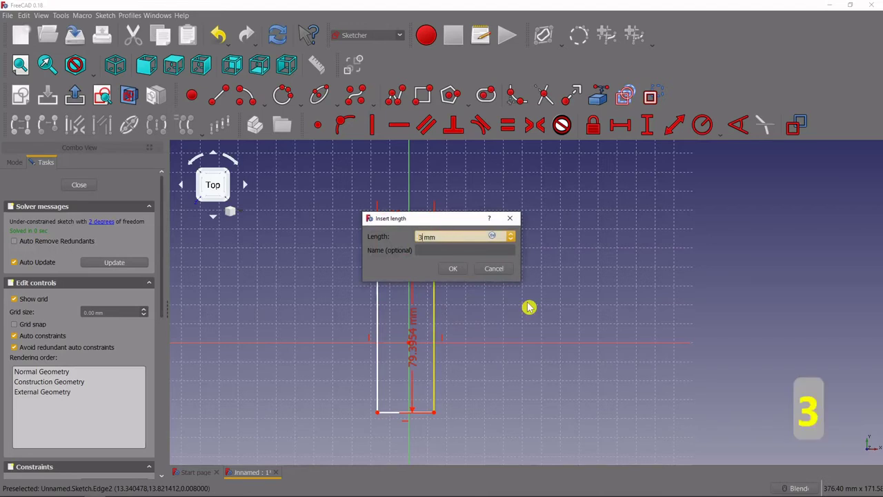
pyautogui.press('Return')
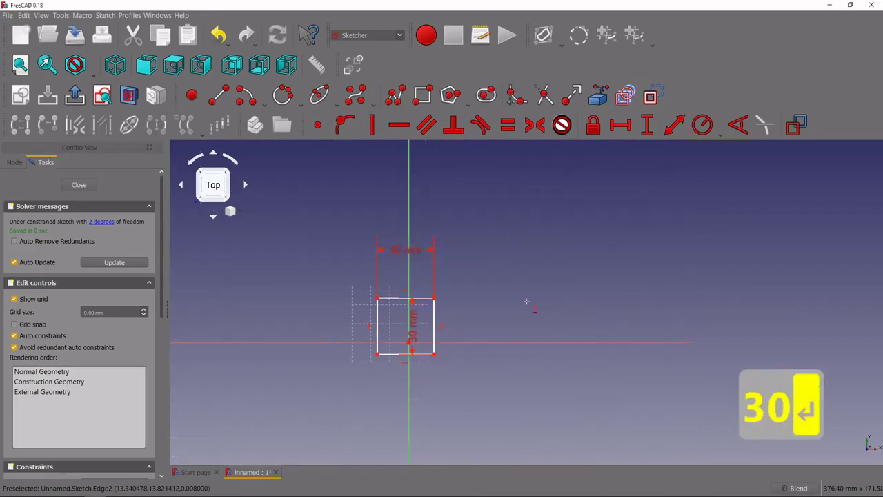
# Place the vertical dimension to the right of the square, and move the square above the horizontal axis
pyautogui.moveTo(414, 330); pyautogui.dragTo(488, 316)
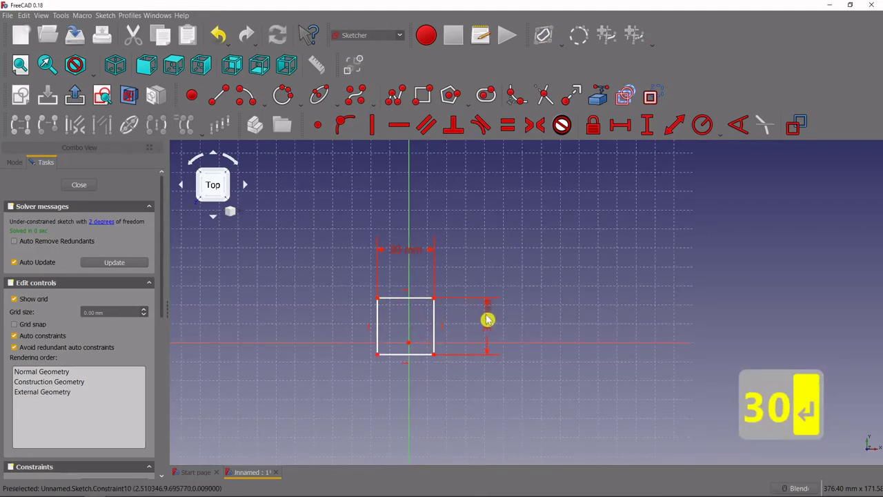
pyautogui.moveTo(412, 302)
pyautogui.mouseDown()
pyautogui.moveTo(449, 280)
pyautogui.moveTo(471, 285)
pyautogui.moveTo(468, 294)
pyautogui.moveTo(410, 301)
pyautogui.moveTo(432, 280)
pyautogui.moveTo(416, 274)
pyautogui.moveTo(435, 269)
pyautogui.mouseUp()
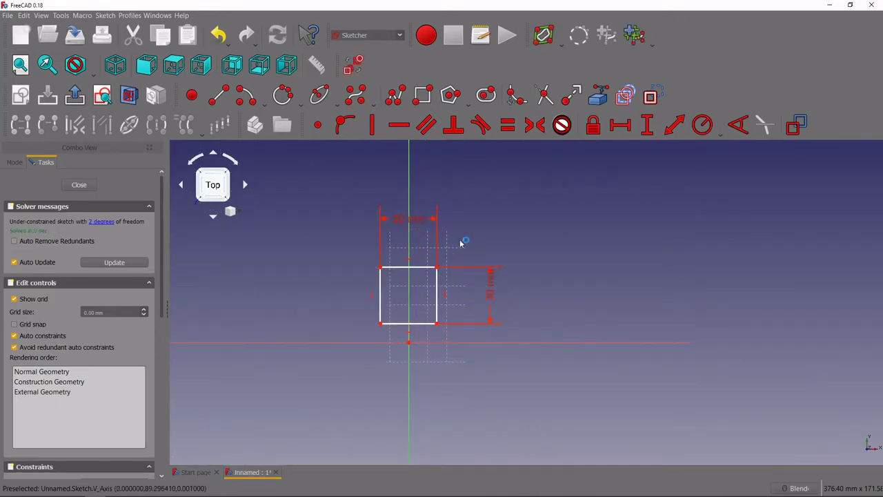
# Move the square's vertical dimension label upward, and draw a slanted line about 67 mm long to the right of the square
pyautogui.moveTo(497, 295); pyautogui.dragTo(492, 247)
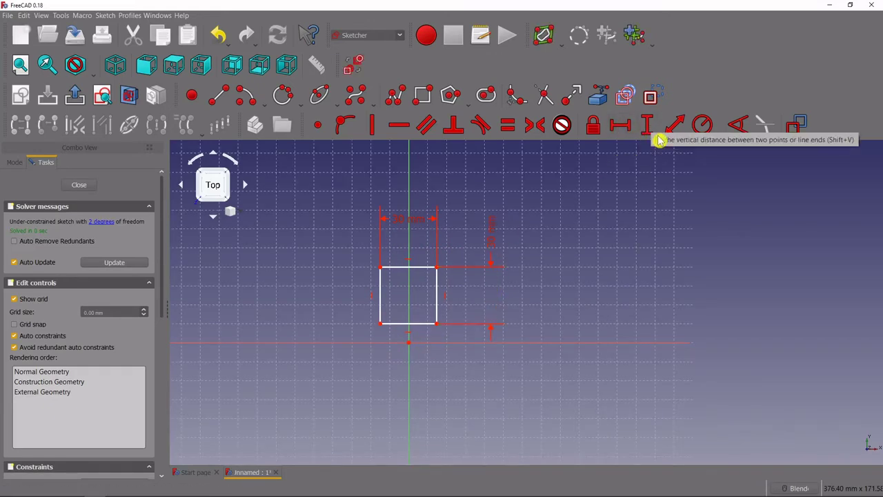
pyautogui.click(220, 95)
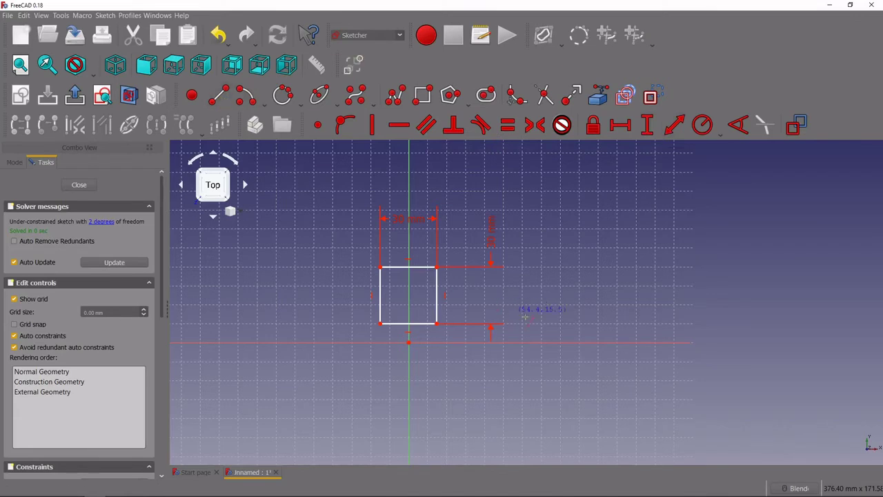
pyautogui.click(526, 322)
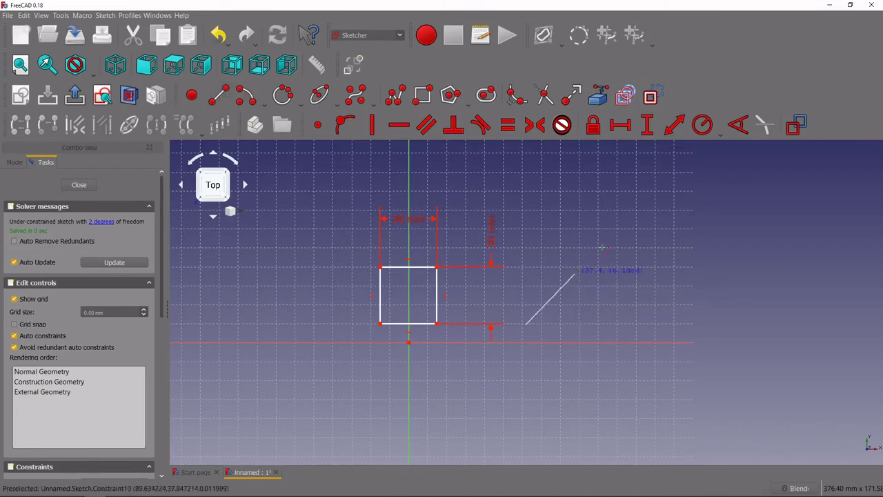
pyautogui.rightClick(619, 217)
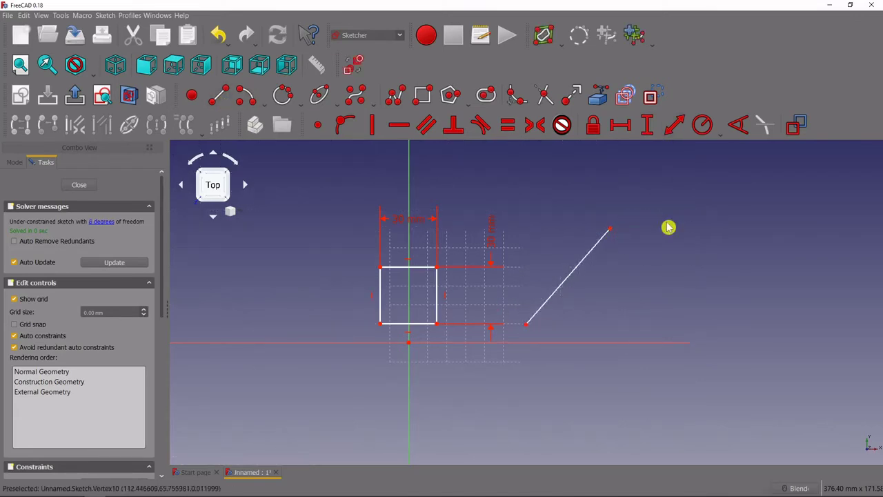
# Constrain the slanted line's length to 30 mm and move the line slightly up and to the right
pyautogui.click(675, 128)
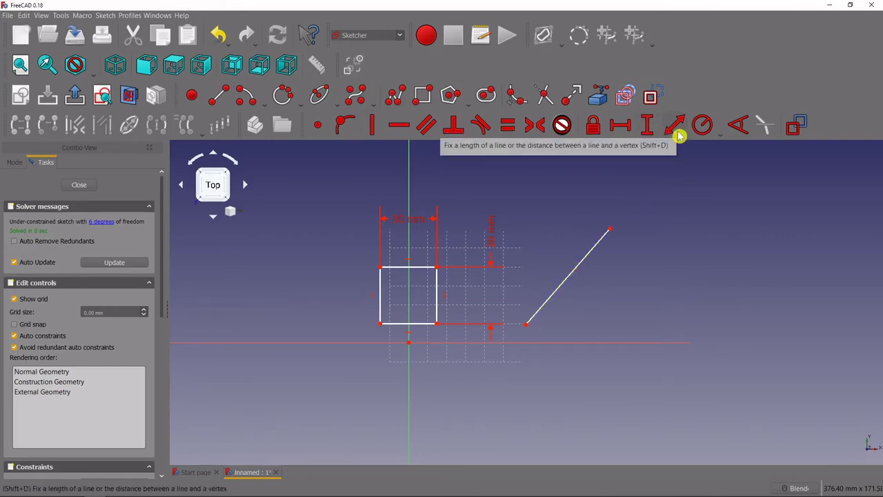
pyautogui.click(567, 274)
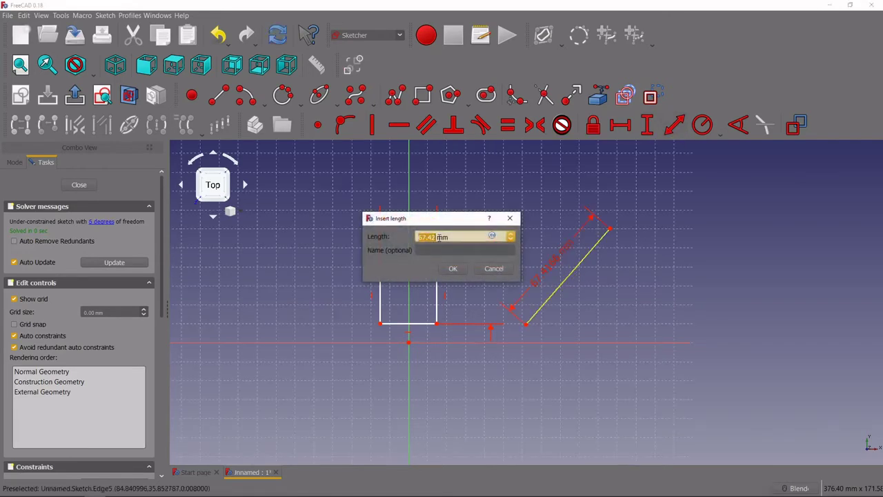
pyautogui.write('30')
pyautogui.press('Return')
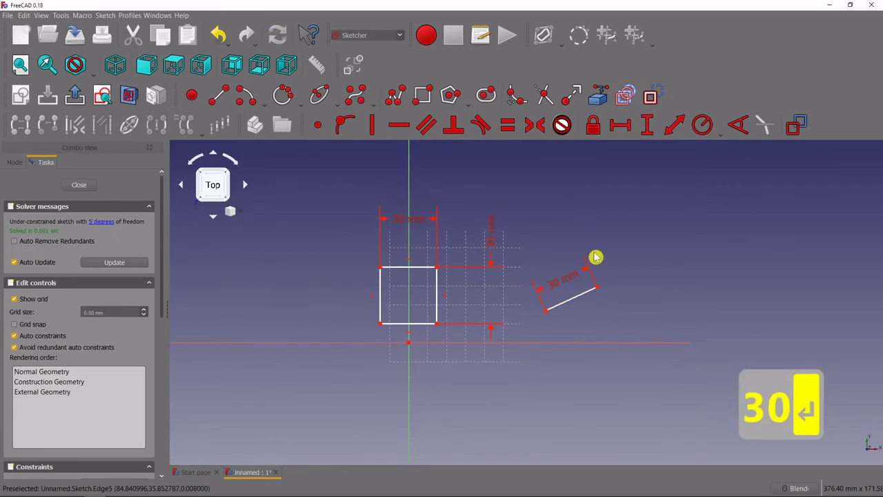
pyautogui.moveTo(598, 287); pyautogui.dragTo(634, 283)
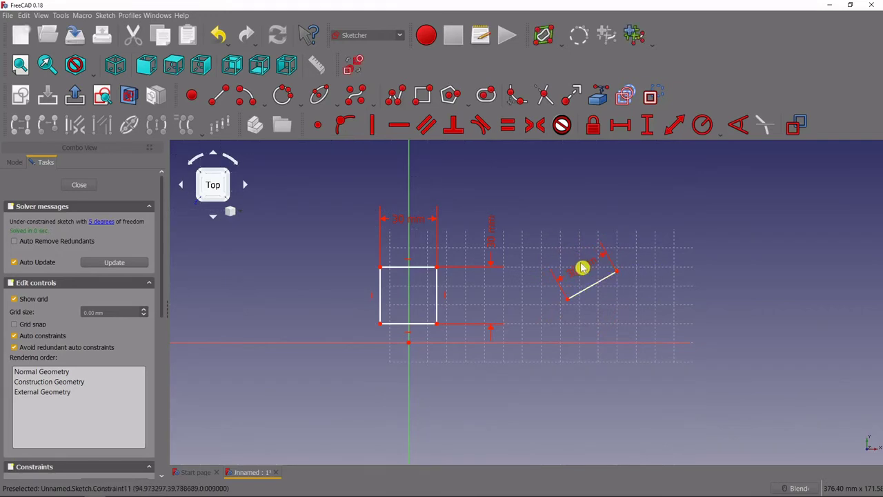
# Draw a circle about 28 mm in radius to the right of the slanted line
pyautogui.click(701, 131)
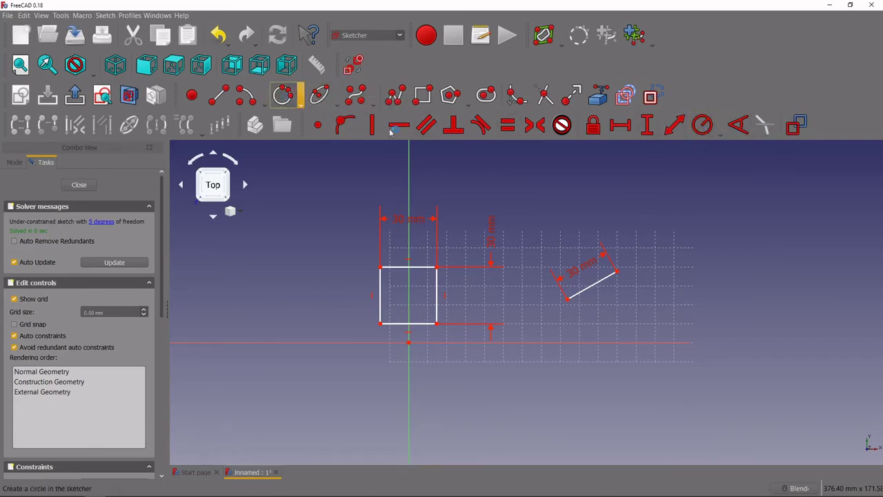
pyautogui.click(663, 229)
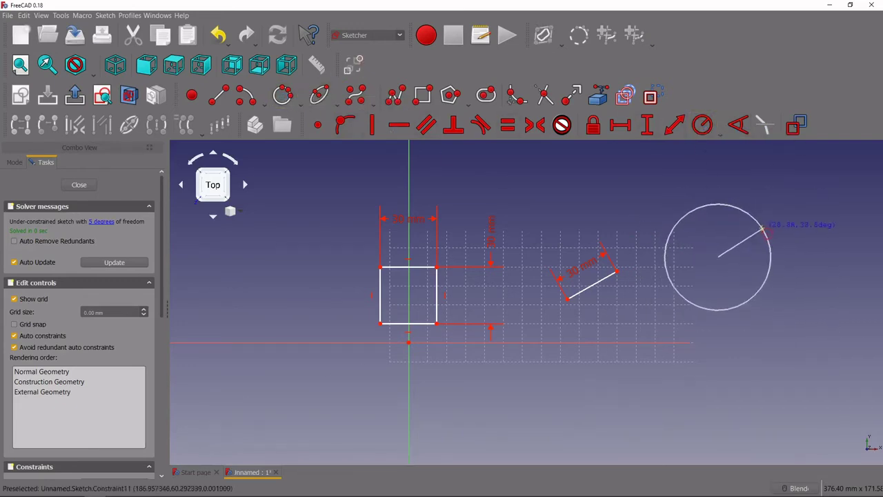
pyautogui.click(767, 274)
# Constrain the circle's radius to 30 mm
pyautogui.click(703, 131)
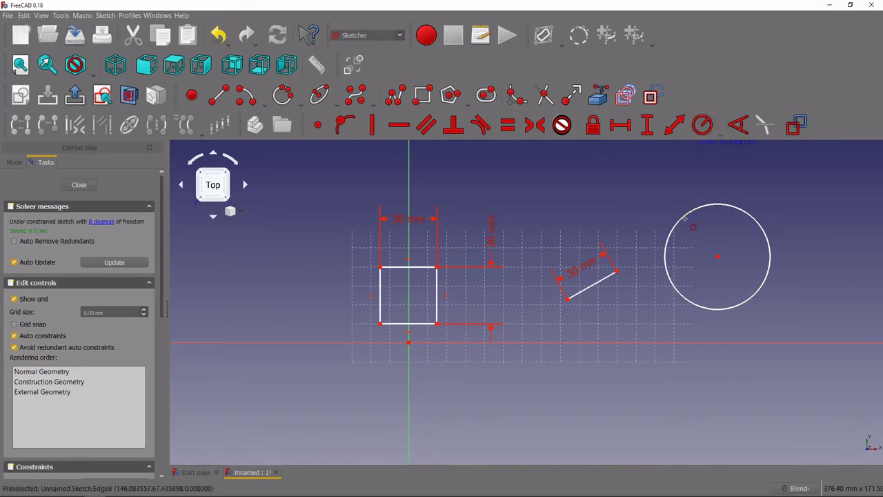
pyautogui.click(684, 221)
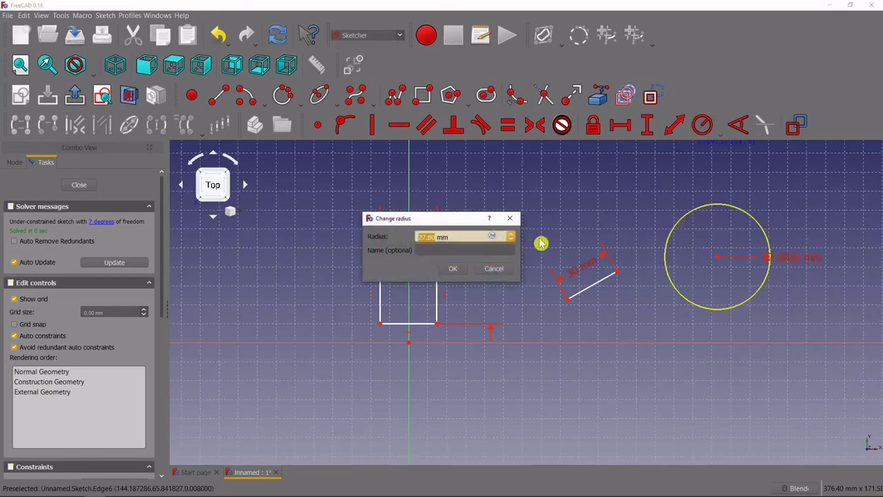
pyautogui.write('30')
pyautogui.press('Return')
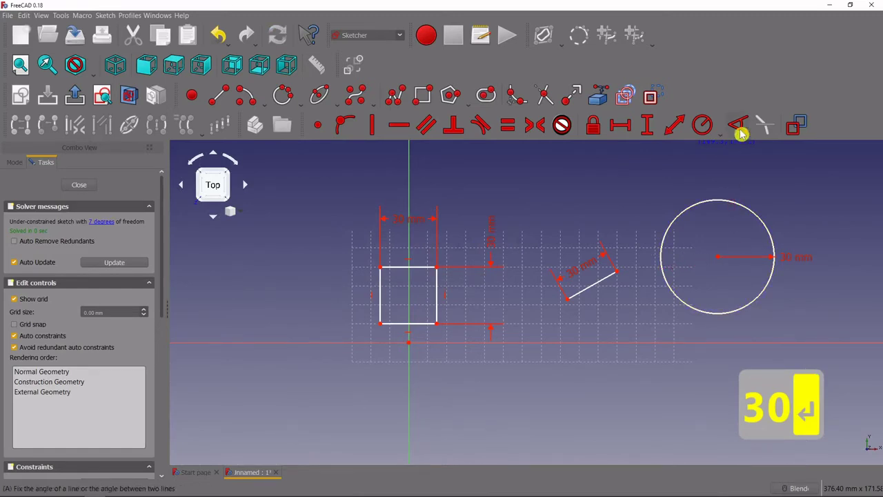
# Draw two lines from a common endpoint above the 30 mm slanted line, opening to the right about 39° apart
pyautogui.click(218, 95)
pyautogui.click(544, 207)
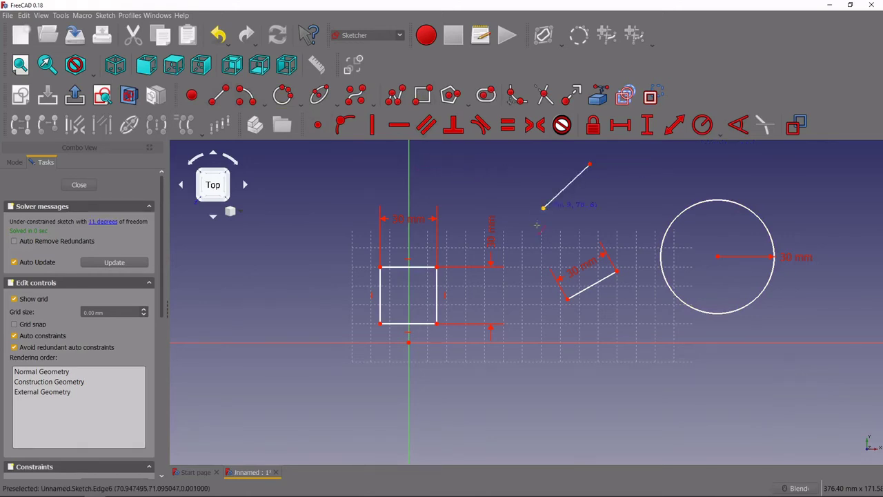
pyautogui.click(544, 207)
pyautogui.click(615, 204)
pyautogui.rightClick(655, 191)
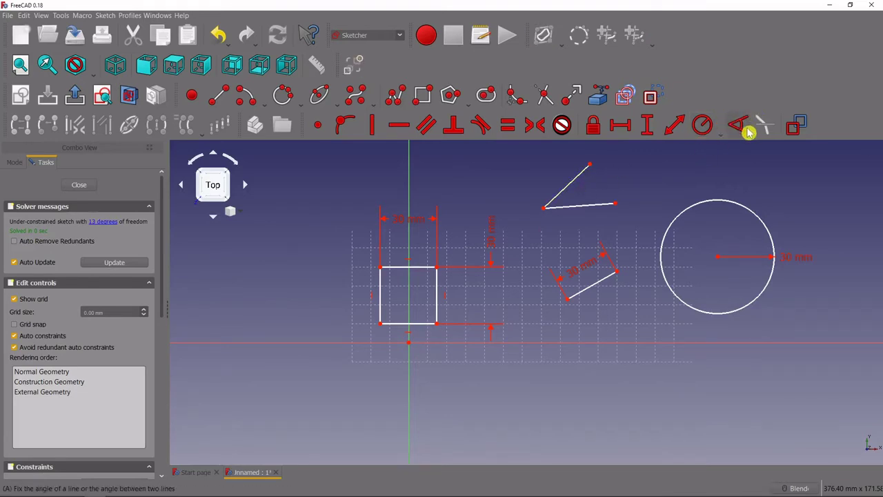
# Constrain the angle between the two joined lines to 30° and place its label beyond their open ends
pyautogui.click(749, 132)
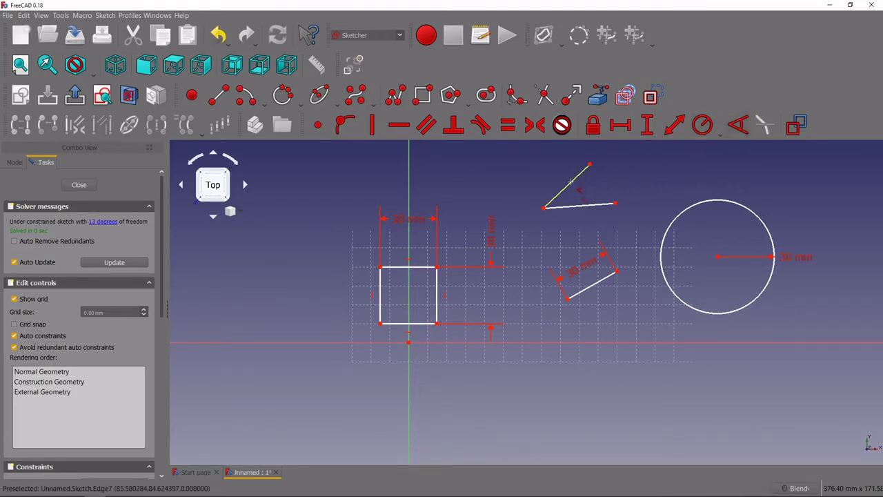
pyautogui.click(573, 185)
pyautogui.click(581, 212)
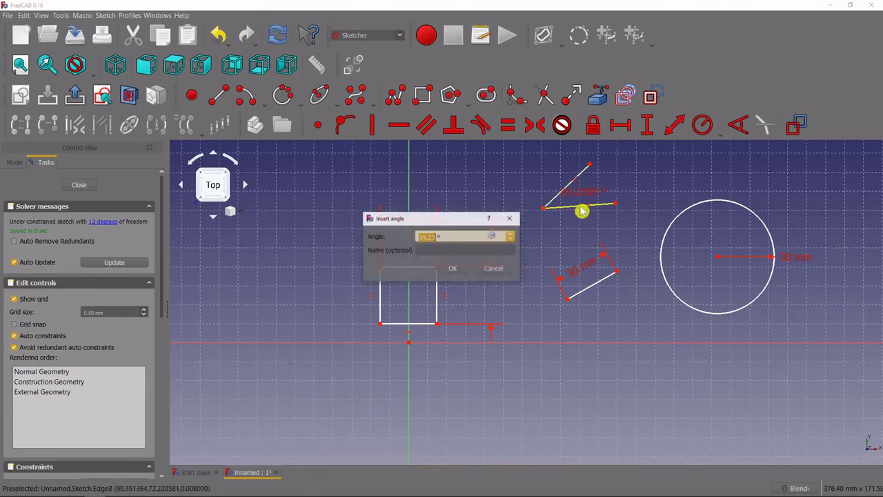
pyautogui.write('30')
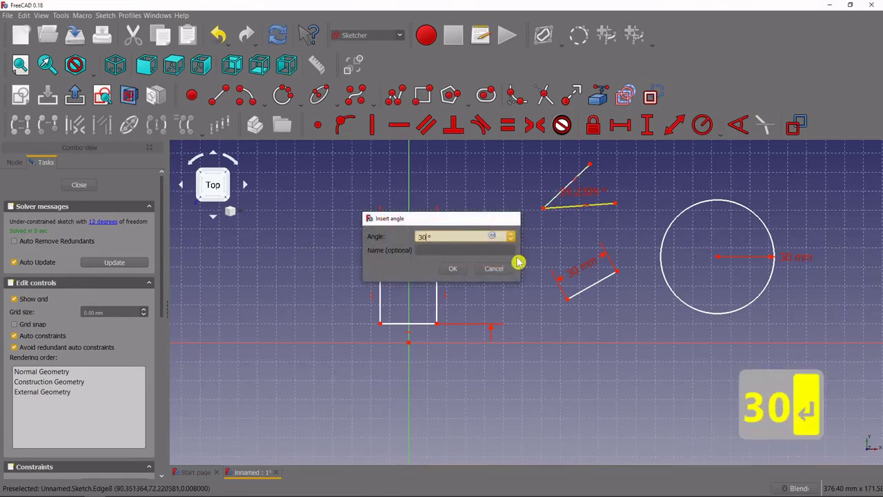
pyautogui.press('Return')
pyautogui.moveTo(581, 196); pyautogui.dragTo(636, 199)
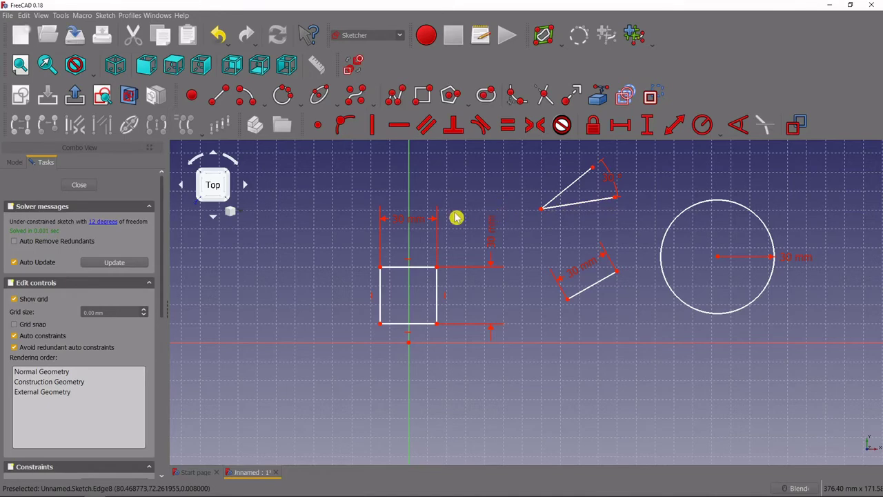
# Delete all geometry and constraints from the sketch
pyautogui.scroll(-2, 467, 233)
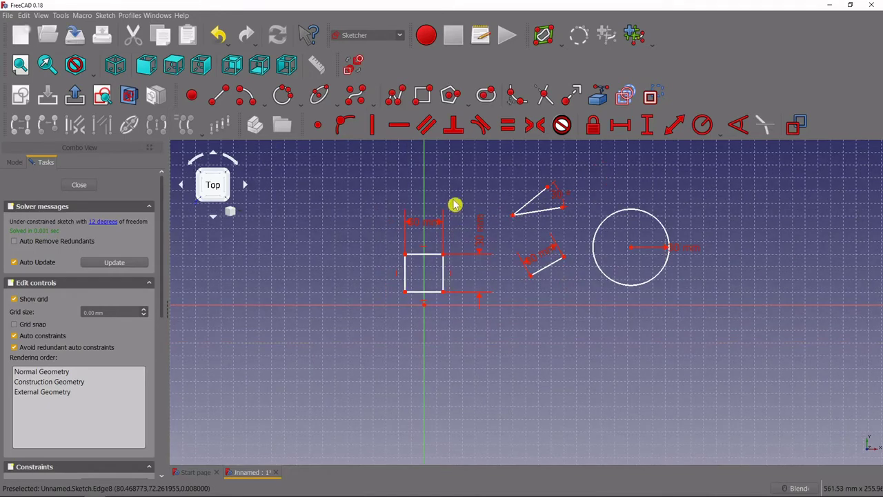
pyautogui.moveTo(345, 152)
pyautogui.mouseDown()
pyautogui.moveTo(710, 357)
pyautogui.moveTo(735, 361)
pyautogui.mouseUp()
pyautogui.press('Delete')
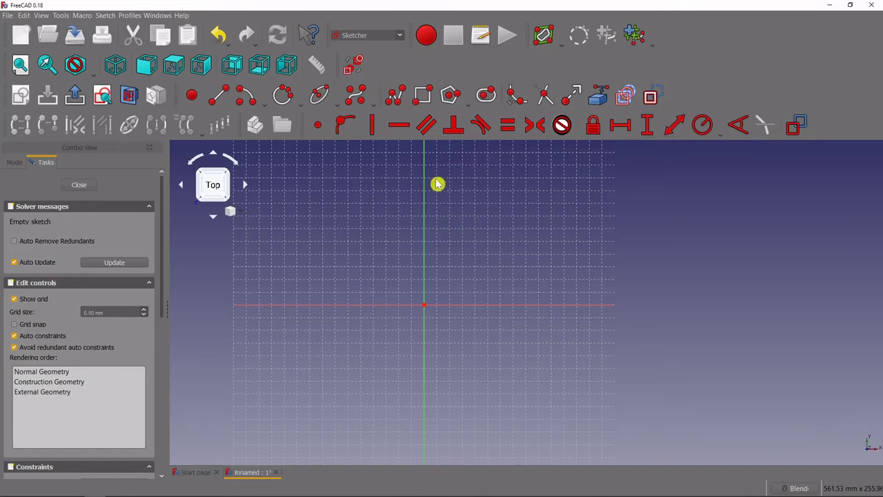
# Draw a rectangle about 96 mm wide and 41 mm high above the horizontal axis, spanning the vertical axis
pyautogui.click(423, 95)
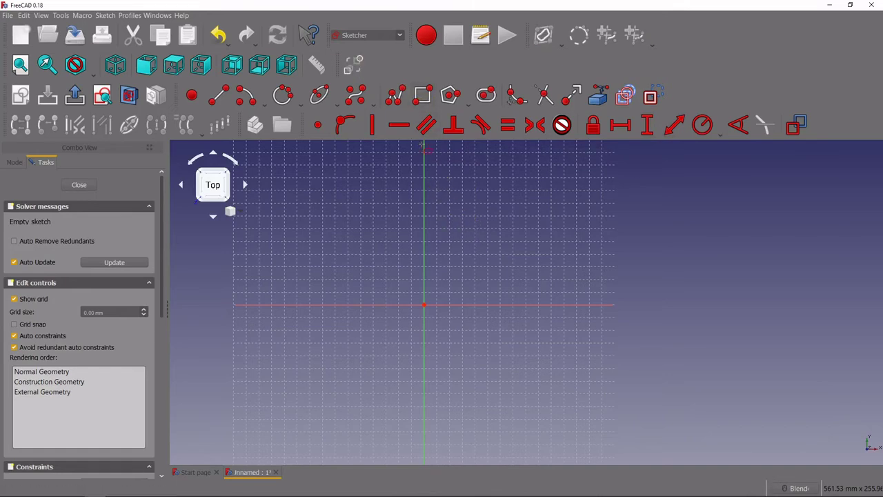
pyautogui.click(384, 222)
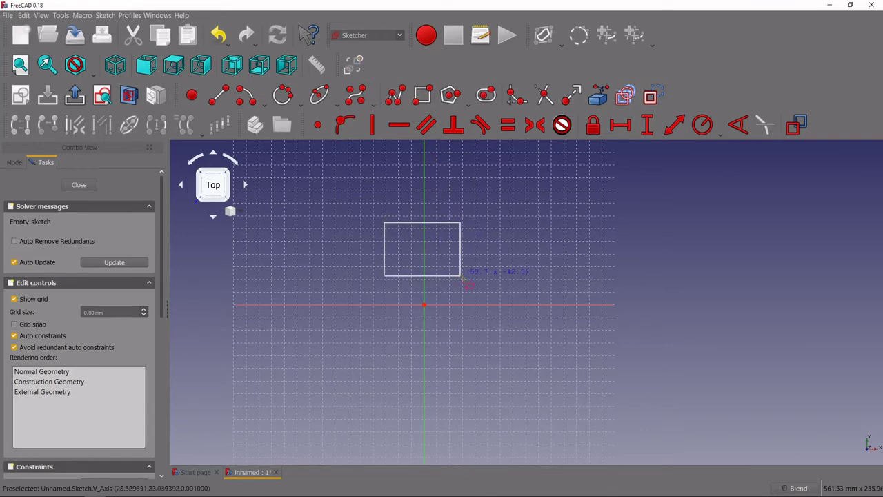
pyautogui.click(506, 275)
pyautogui.rightClick(564, 283)
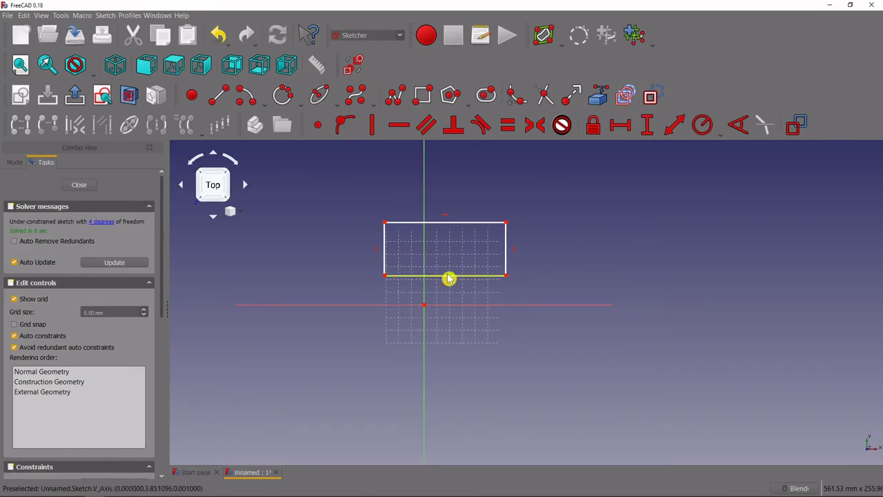
pyautogui.moveTo(448, 281)
pyautogui.mouseDown()
pyautogui.moveTo(448, 306)
pyautogui.moveTo(441, 270)
pyautogui.mouseUp()
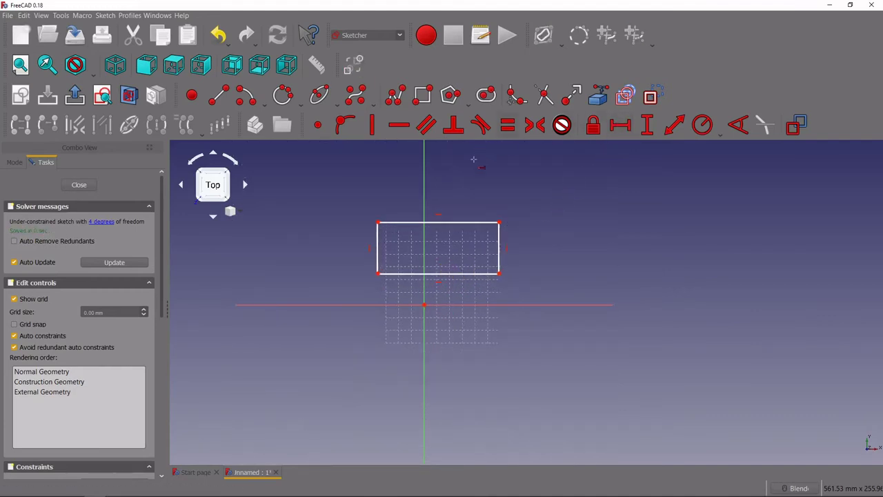
# Constrain the horizontal length of the new rectangle's upper edge to 30 mm
pyautogui.click(460, 223)
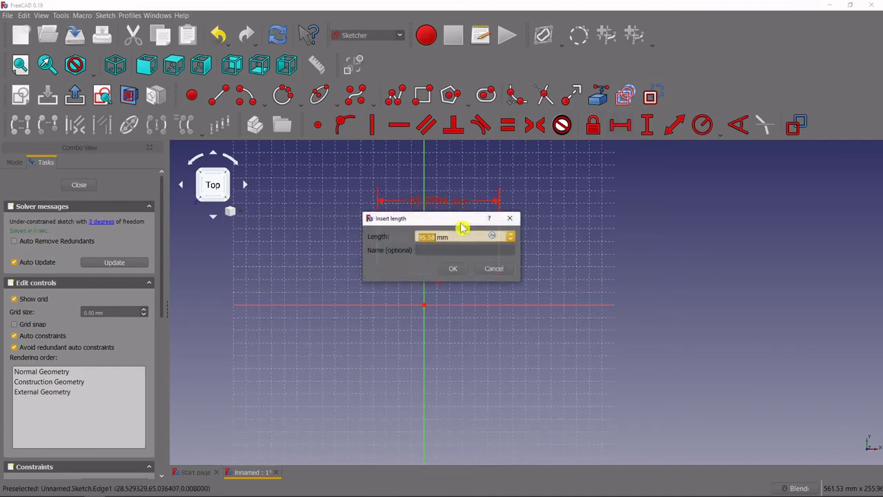
pyautogui.write('30')
pyautogui.press('Return')
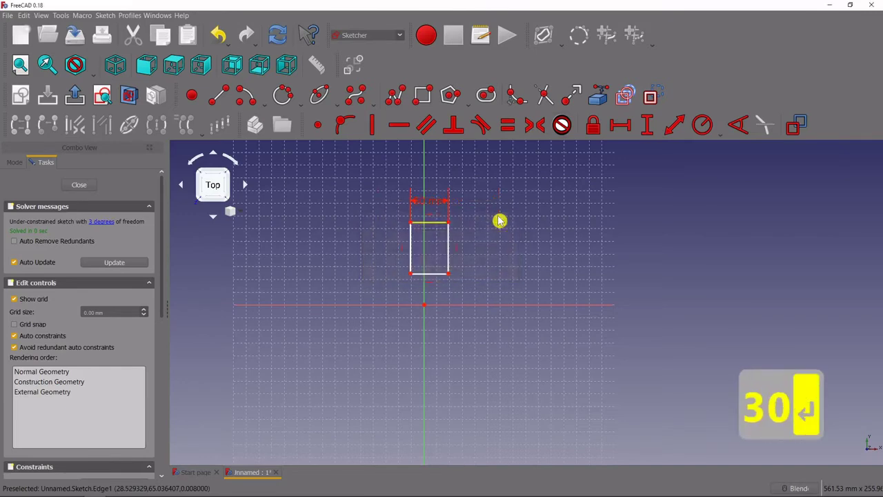
# Constrain the vertical length of the new rectangle's right edge to 30 mm
pyautogui.click(649, 128)
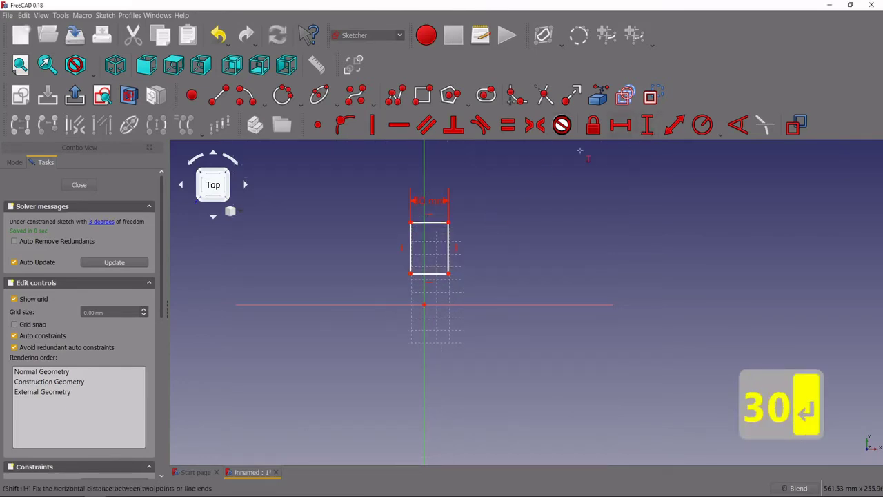
pyautogui.click(448, 249)
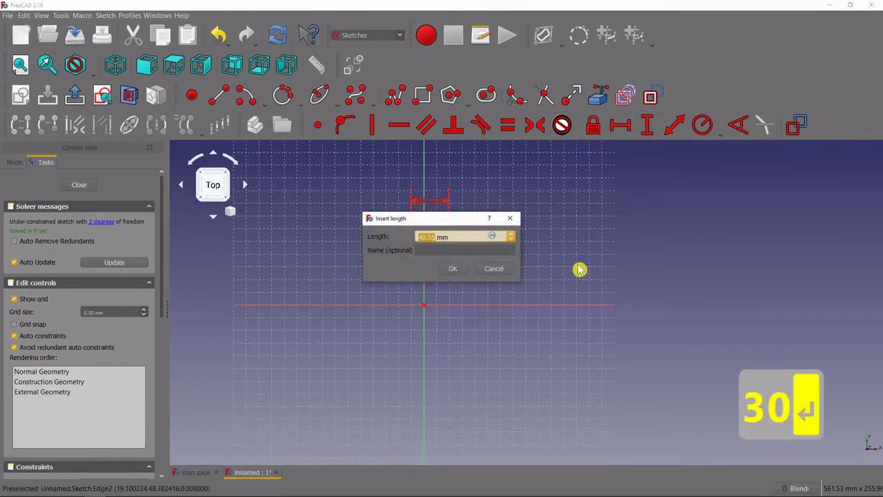
pyautogui.write('30')
pyautogui.press('Return')
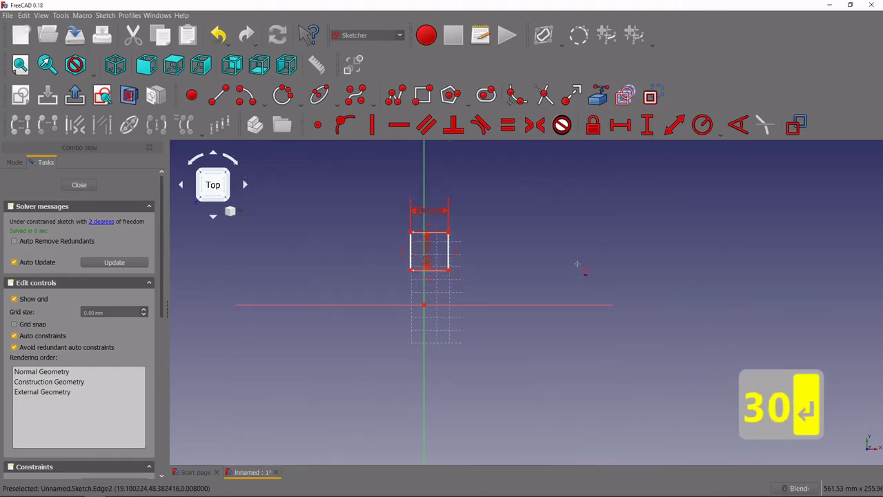
# Place both dimension labels outside the square, and move the square down so that it surrounds the origin
pyautogui.moveTo(428, 250)
pyautogui.mouseDown()
pyautogui.moveTo(483, 249)
pyautogui.moveTo(481, 239)
pyautogui.mouseUp()
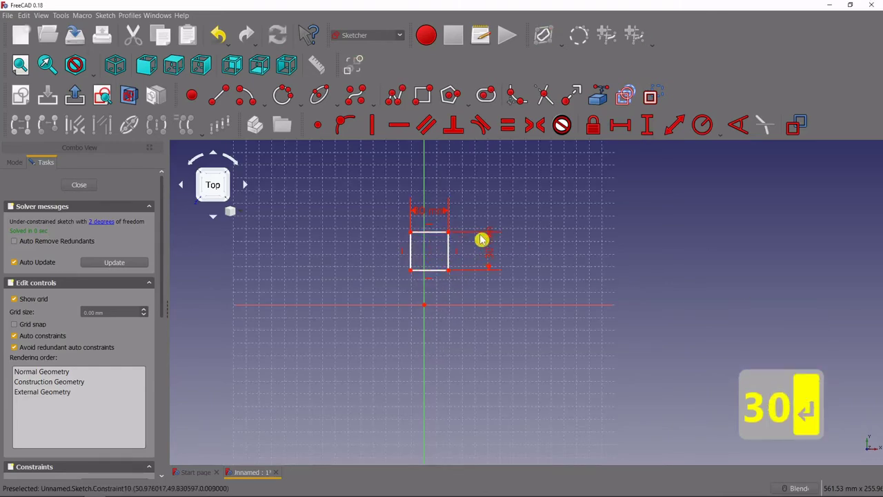
pyautogui.moveTo(437, 215); pyautogui.dragTo(494, 191)
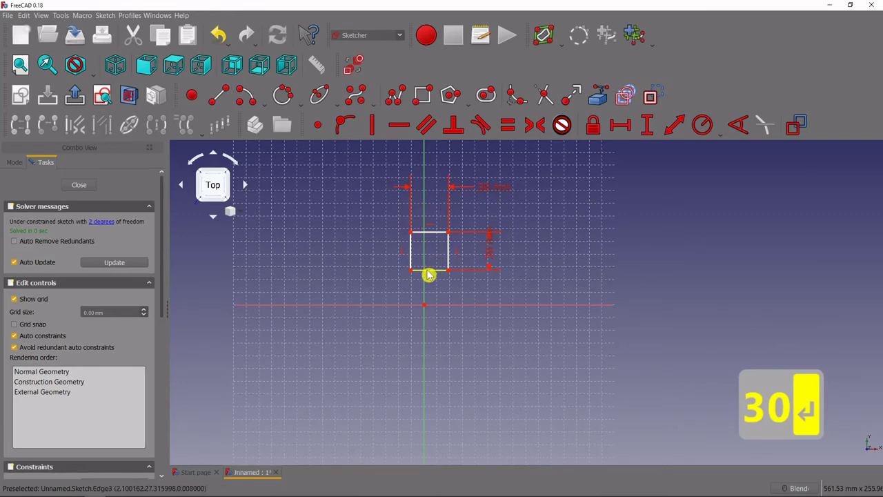
pyautogui.moveTo(430, 274); pyautogui.dragTo(422, 328)
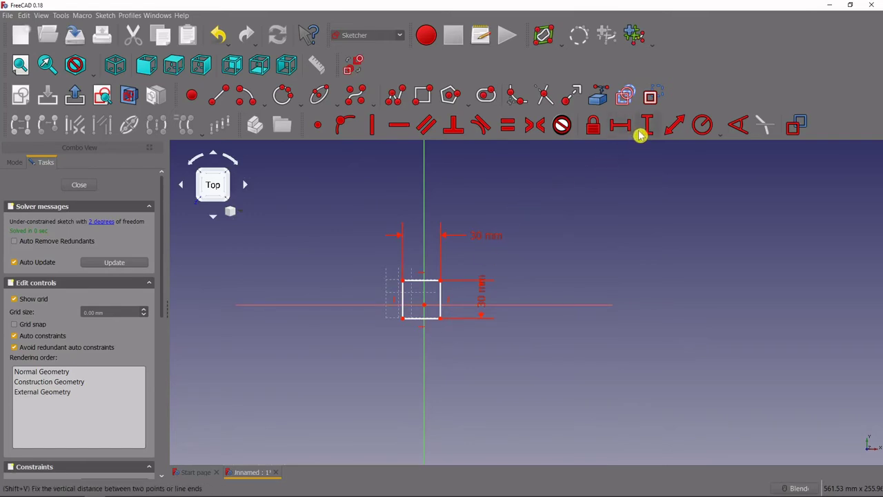
# Constrain the vertical distance between the square's upper-left corner and the origin to 15 mm, placing the label above the square's upper-left corner
pyautogui.scroll(2, 389, 346)
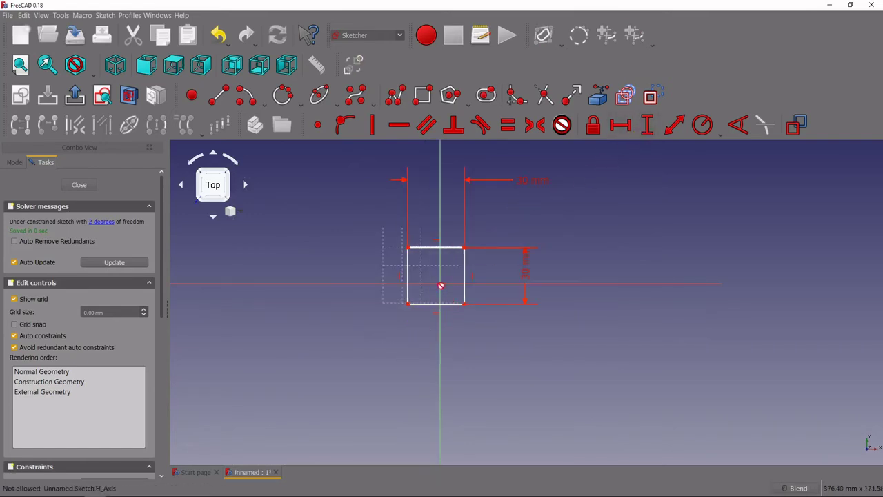
pyautogui.click(440, 285)
pyautogui.click(407, 247)
pyautogui.press('i')
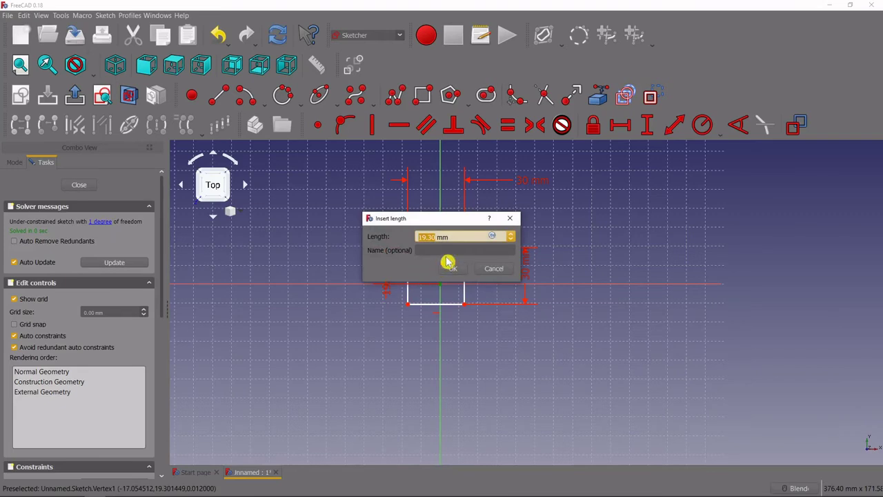
pyautogui.write('15')
pyautogui.press('Return')
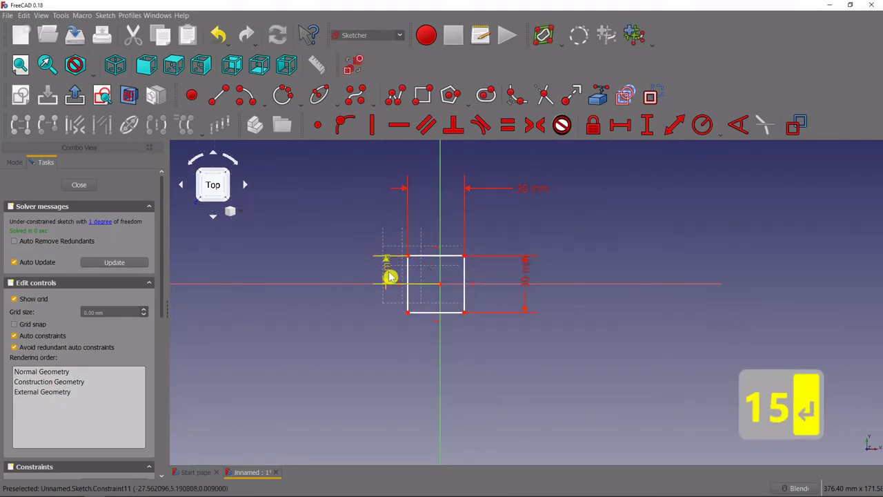
pyautogui.moveTo(390, 276); pyautogui.dragTo(380, 219)
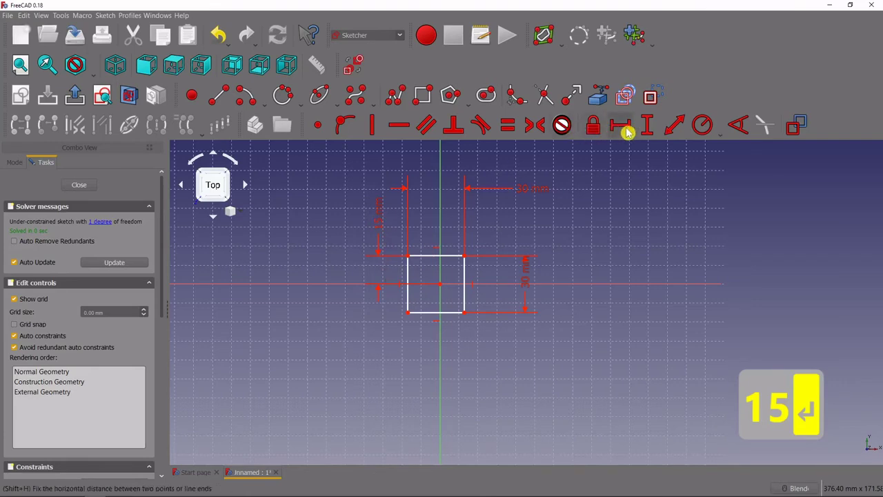
# Constrain the horizontal distance between the square's lower-left corner and the origin to 15 mm, and place both 15 mm labels clear of the square
pyautogui.hotkey('shift', 'h')
pyautogui.click(408, 314)
pyautogui.click(442, 290)
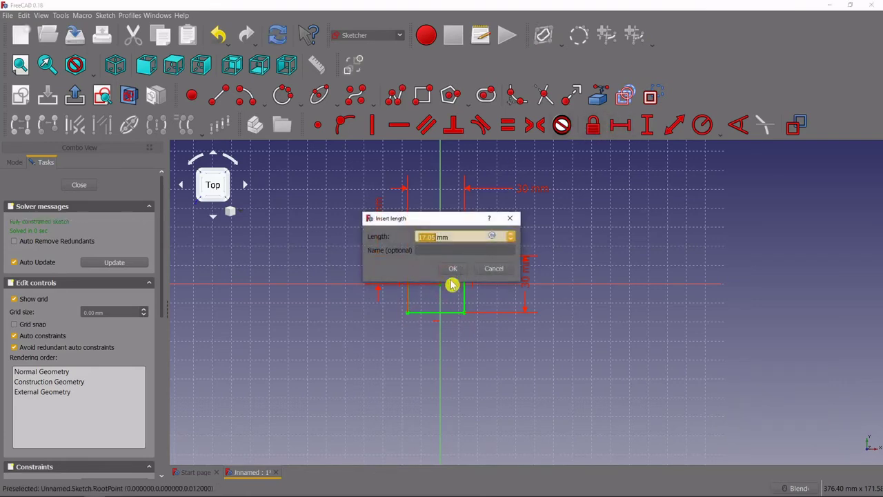
pyautogui.write('15')
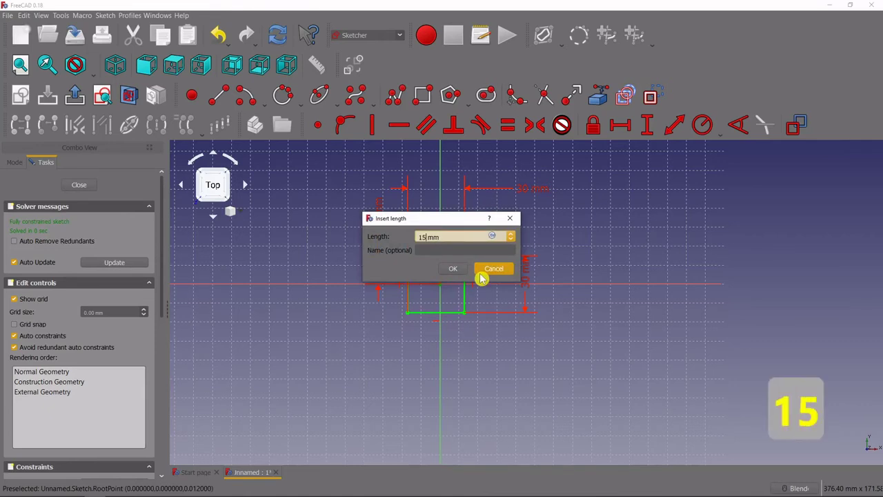
pyautogui.press('Return')
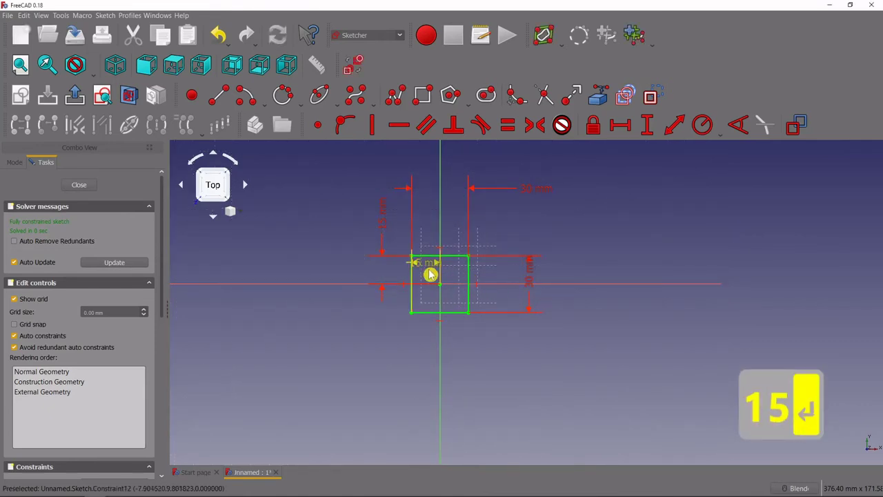
pyautogui.moveTo(426, 262); pyautogui.dragTo(387, 352)
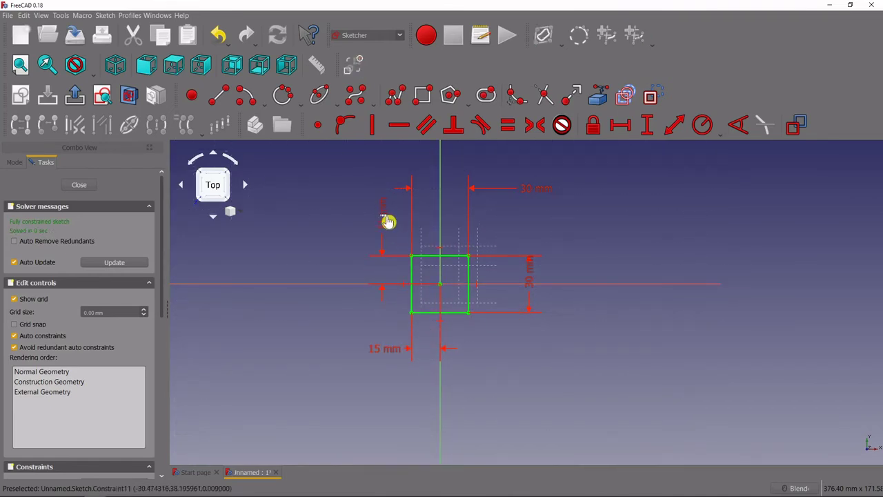
pyautogui.moveTo(387, 230); pyautogui.dragTo(396, 214)
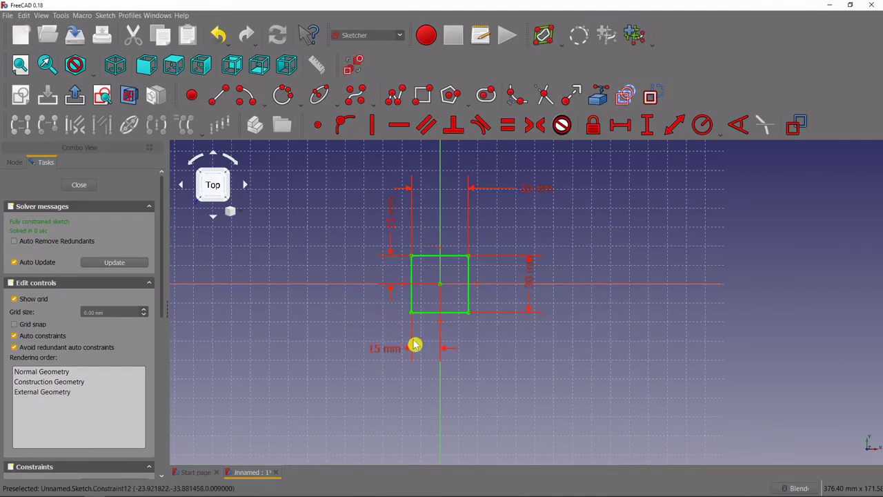
# Delete all four dimensional constraints from the square: both 15 mm distances to the origin and both 30 mm side lengths
pyautogui.click(392, 213)
pyautogui.press('Delete')
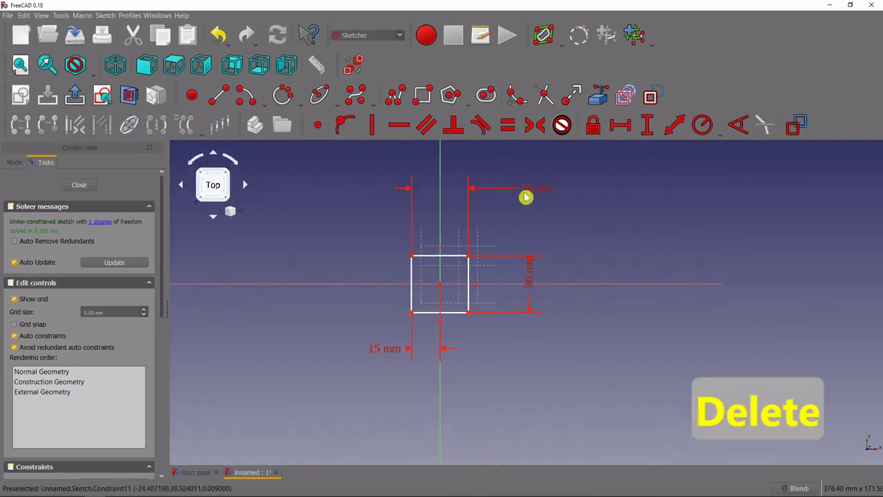
pyautogui.click(535, 193)
pyautogui.press('Delete')
pyautogui.click(532, 286)
pyautogui.press('Delete')
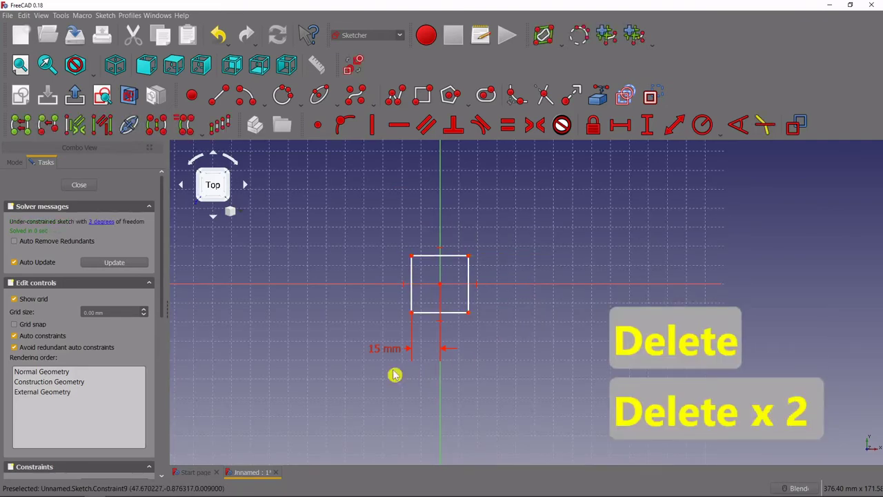
pyautogui.click(388, 353)
pyautogui.press('Delete')
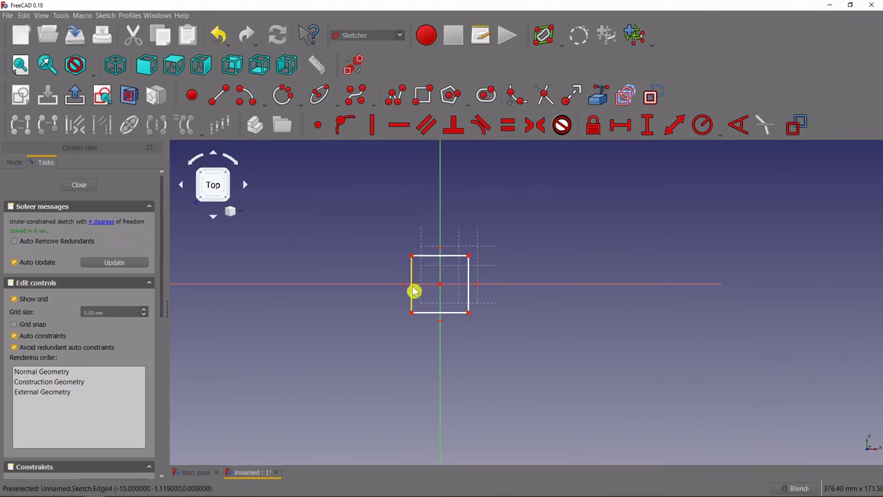
# Reshape the unconstrained square into an upright rectangle beyond the vertical axis that straddles the horizontal axis
pyautogui.moveTo(414, 290)
pyautogui.mouseDown()
pyautogui.moveTo(412, 253)
pyautogui.moveTo(416, 333)
pyautogui.moveTo(417, 281)
pyautogui.moveTo(325, 288)
pyautogui.moveTo(455, 291)
pyautogui.moveTo(410, 294)
pyautogui.moveTo(366, 320)
pyautogui.moveTo(483, 319)
pyautogui.moveTo(437, 276)
pyautogui.moveTo(436, 311)
pyautogui.moveTo(416, 299)
pyautogui.moveTo(426, 291)
pyautogui.mouseUp()
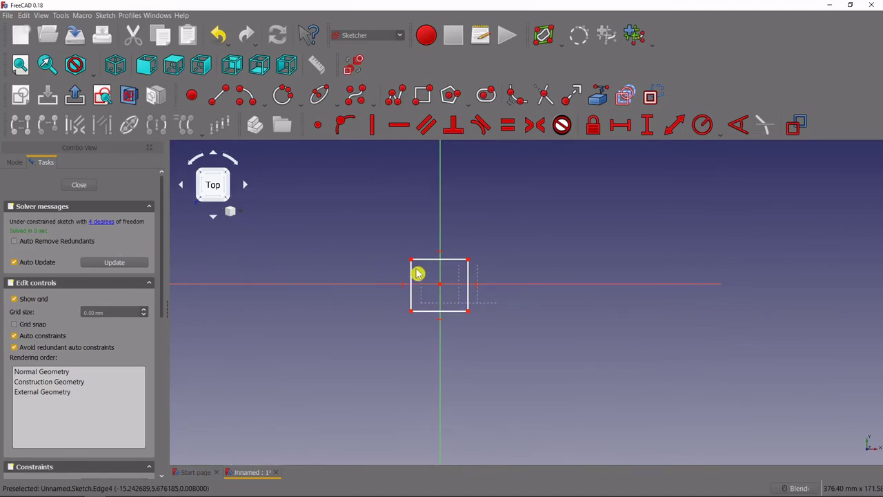
pyautogui.moveTo(414, 262)
pyautogui.mouseDown()
pyautogui.moveTo(331, 262)
pyautogui.moveTo(363, 264)
pyautogui.moveTo(331, 270)
pyautogui.moveTo(418, 276)
pyautogui.moveTo(420, 200)
pyautogui.moveTo(417, 260)
pyautogui.mouseUp()
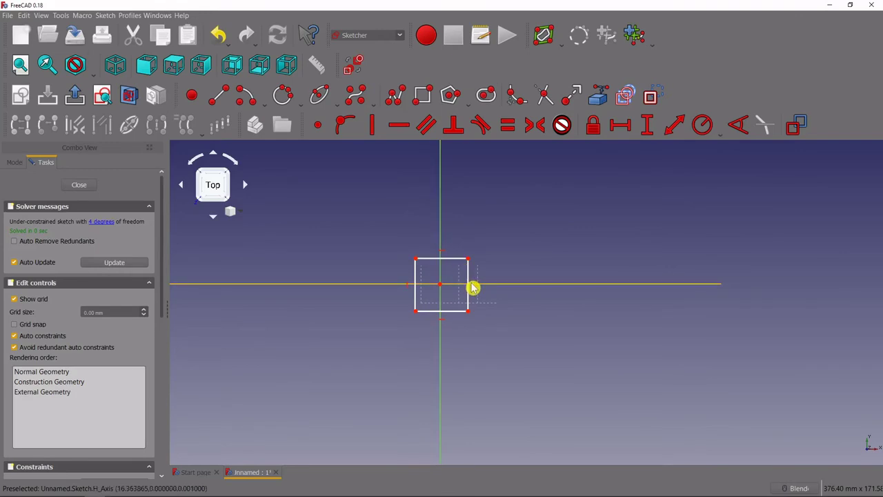
pyautogui.moveTo(448, 266)
pyautogui.mouseDown()
pyautogui.moveTo(504, 254)
pyautogui.moveTo(488, 246)
pyautogui.mouseUp()
# Apply an equality constraint between the rectangle's upper and right edges to make it a square
pyautogui.scroll(4, 545, 300)
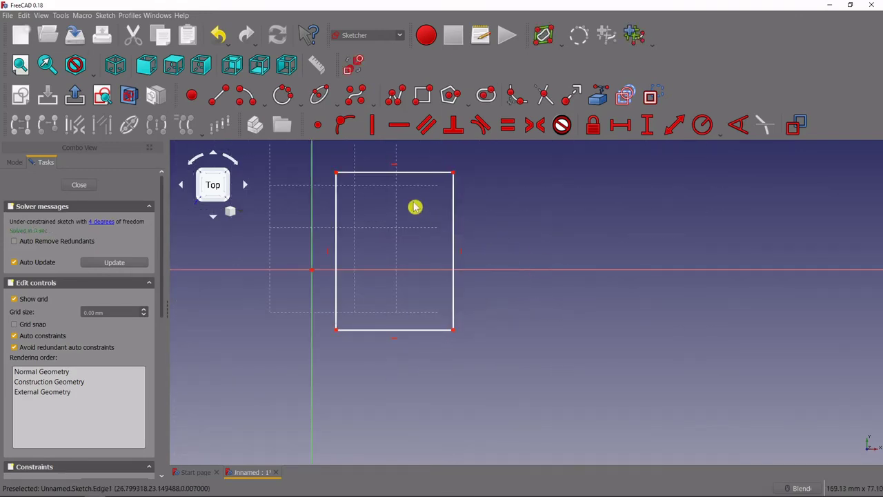
pyautogui.scroll(-2, 414, 205)
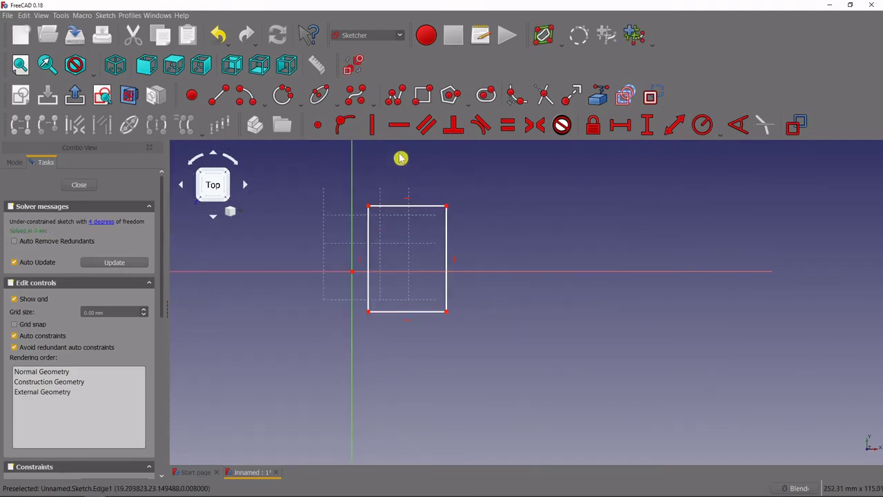
pyautogui.click(408, 214)
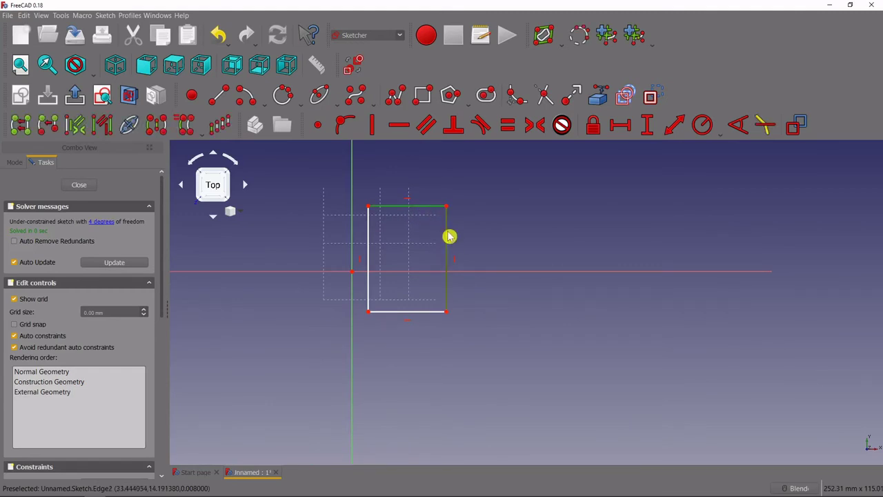
pyautogui.click(447, 237)
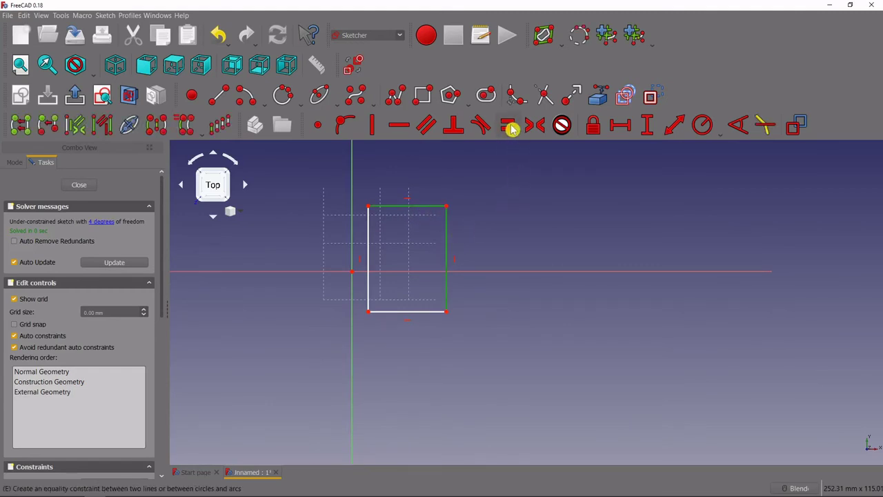
pyautogui.click(509, 129)
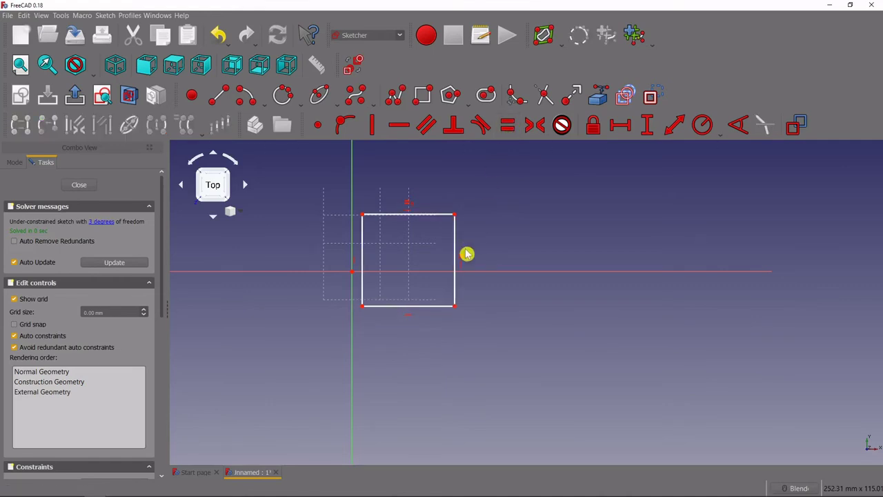
# Move the square away from the vertical axis and back again so that it surrounds the origin
pyautogui.moveTo(410, 216)
pyautogui.mouseDown()
pyautogui.moveTo(355, 230)
pyautogui.moveTo(361, 241)
pyautogui.moveTo(445, 211)
pyautogui.mouseUp()
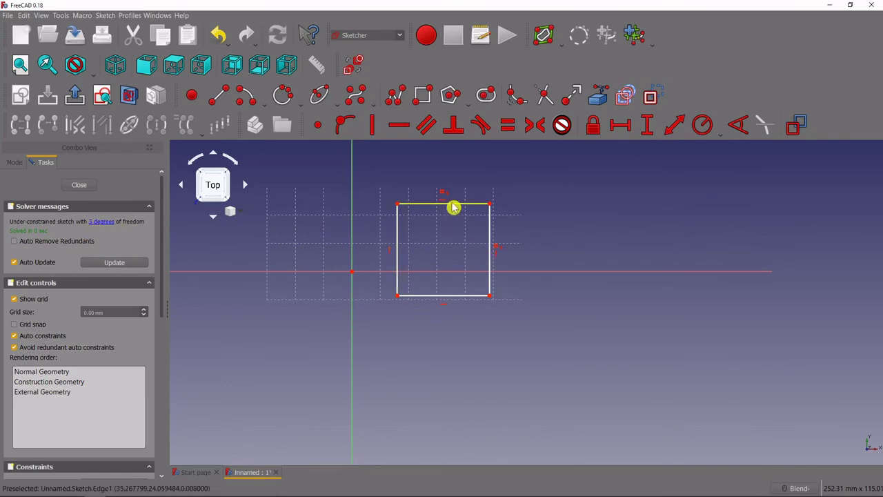
pyautogui.moveTo(453, 205)
pyautogui.mouseDown()
pyautogui.moveTo(354, 228)
pyautogui.moveTo(456, 219)
pyautogui.mouseUp()
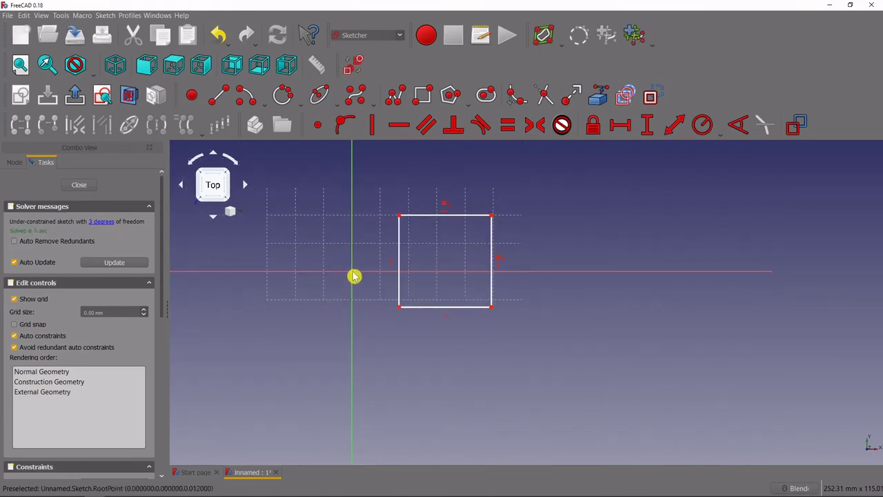
pyautogui.moveTo(440, 221); pyautogui.dragTo(359, 213)
# Make the square's lower-left and upper-right corners symmetric about the origin, and stretch the square to about 35 mm per side
pyautogui.click(320, 307)
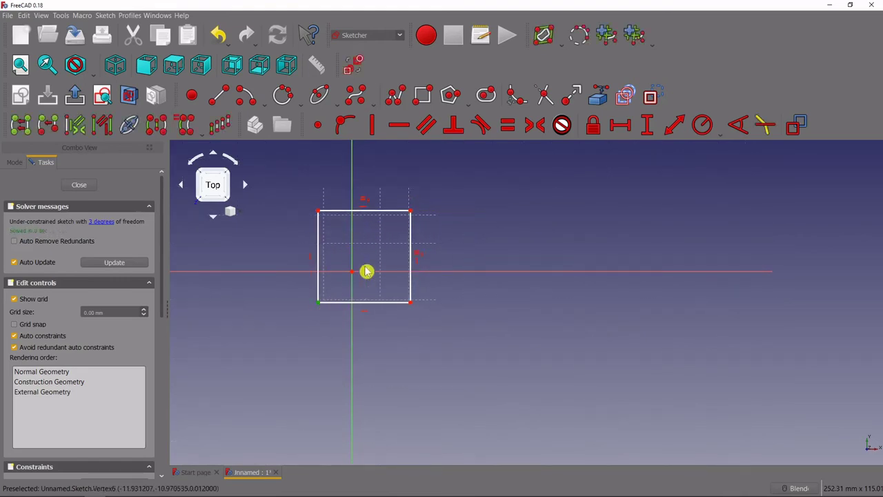
pyautogui.click(410, 211)
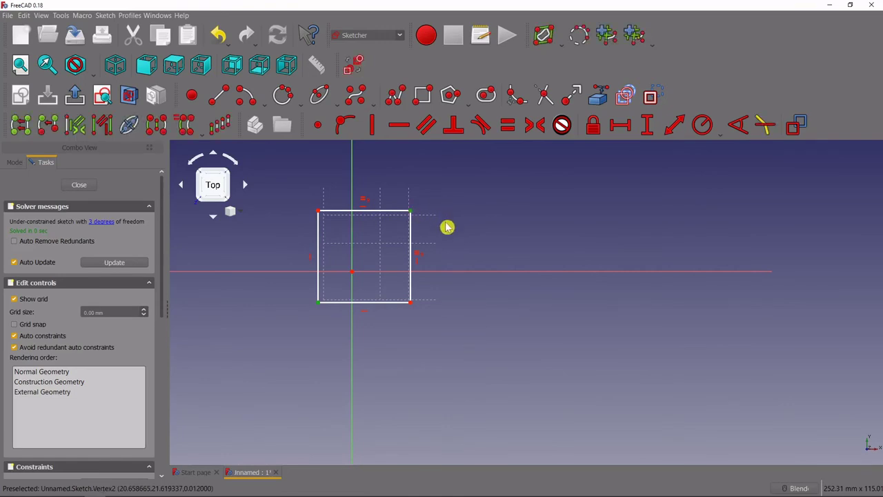
pyautogui.click(353, 275)
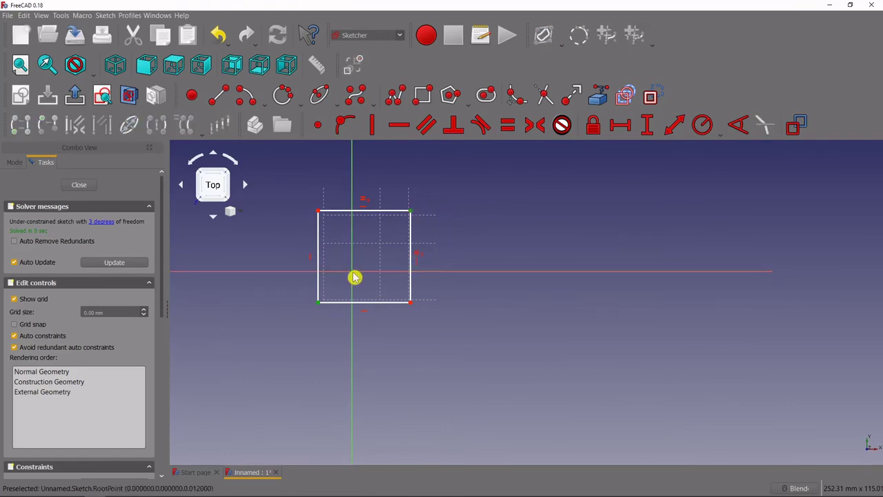
pyautogui.click(535, 126)
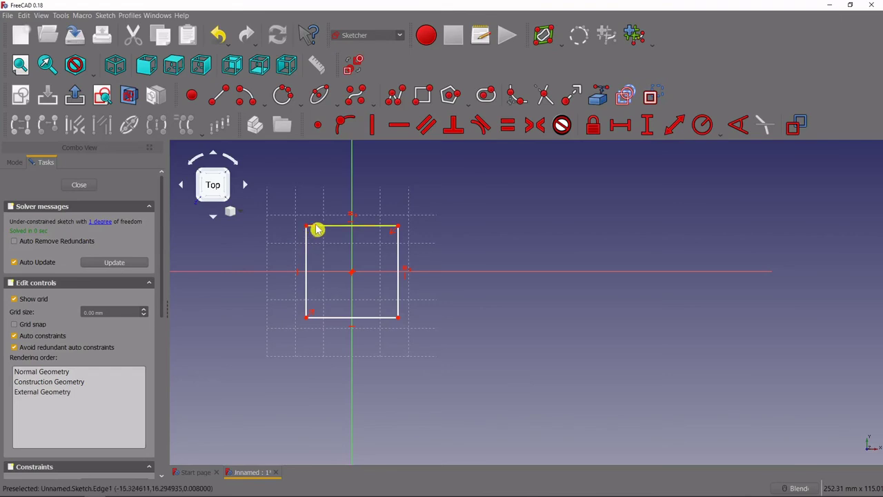
pyautogui.moveTo(394, 250); pyautogui.dragTo(403, 254)
pyautogui.moveTo(332, 207); pyautogui.dragTo(310, 225)
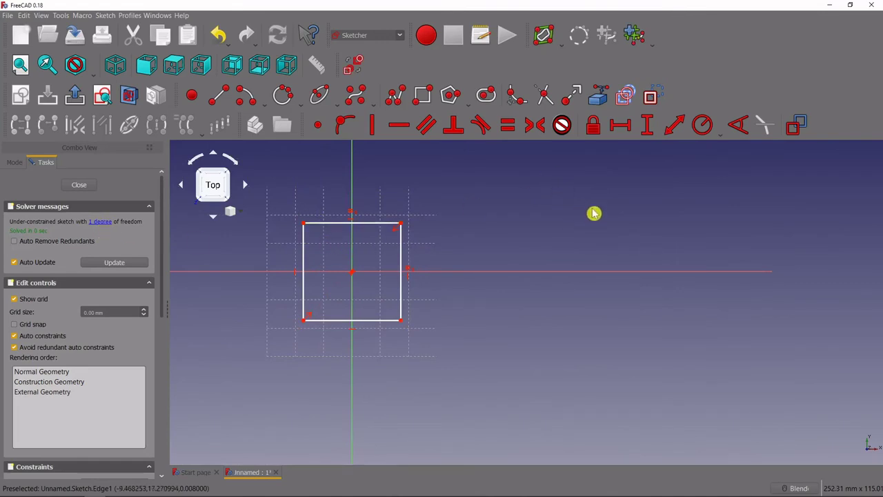
# Constrain the vertical length of the square's right edge to 30 mm and place the dimension label outside the square
pyautogui.click(648, 128)
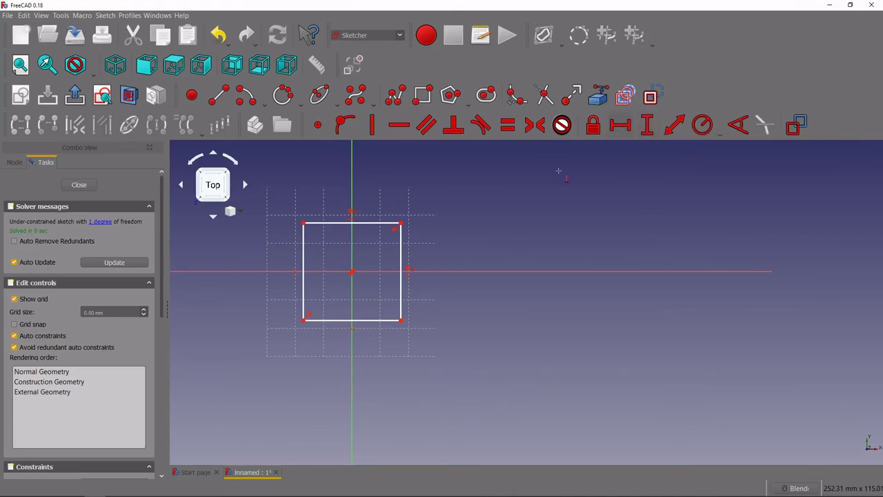
pyautogui.click(404, 257)
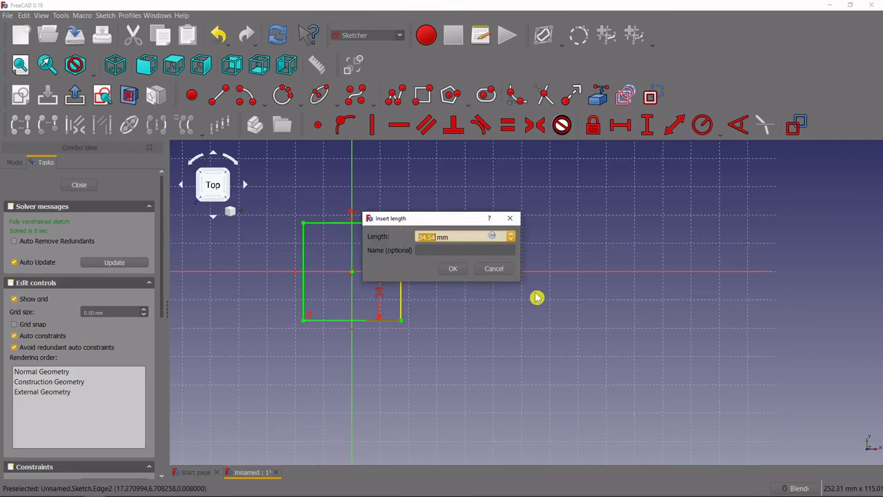
pyautogui.write('30')
pyautogui.press('Return')
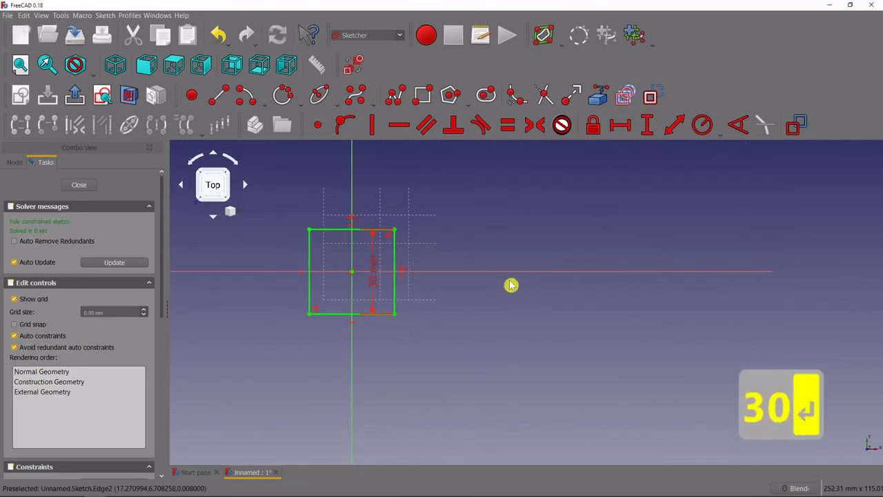
pyautogui.moveTo(375, 268); pyautogui.dragTo(473, 269)
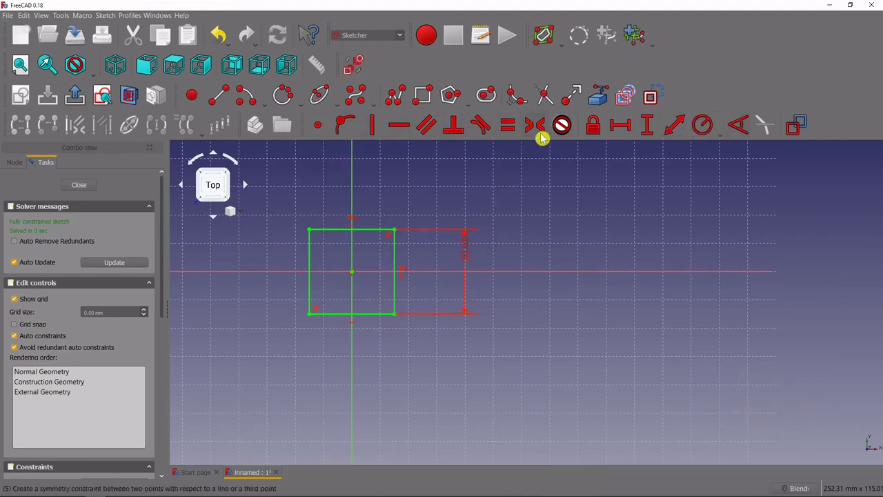
# Set the square's vertical side dimension to 60 mm
pyautogui.click(316, 232)
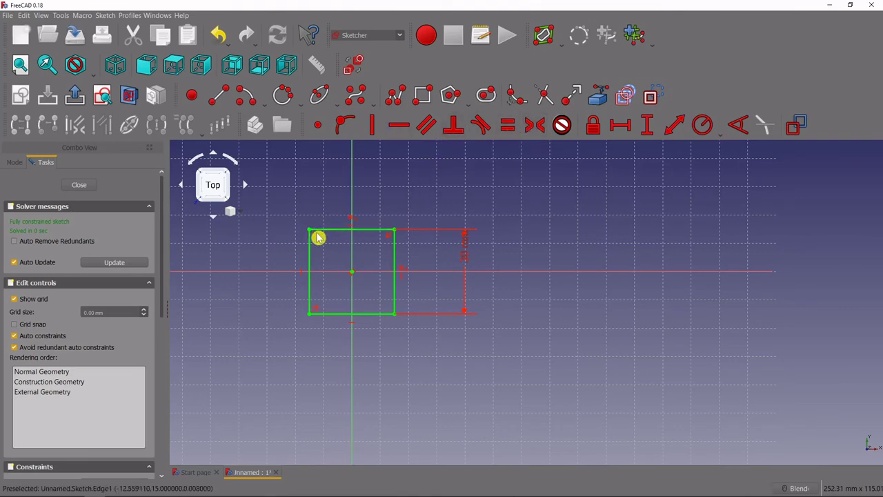
pyautogui.click(467, 280)
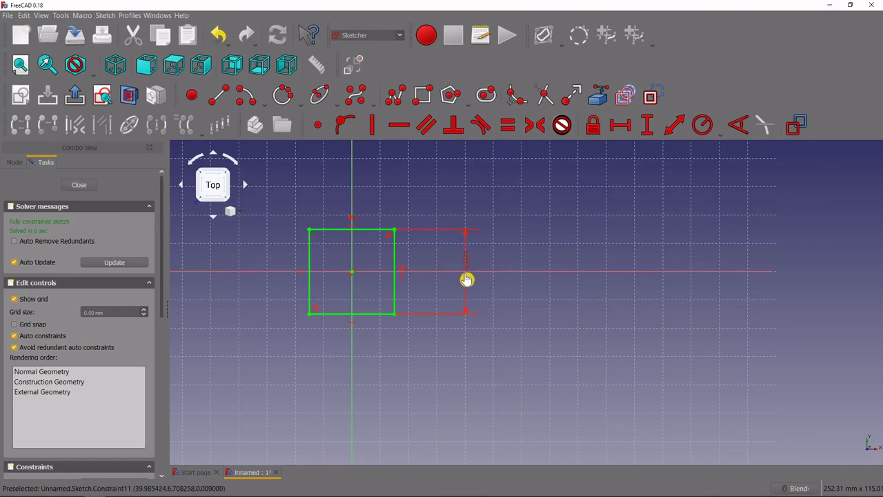
pyautogui.click(468, 272)
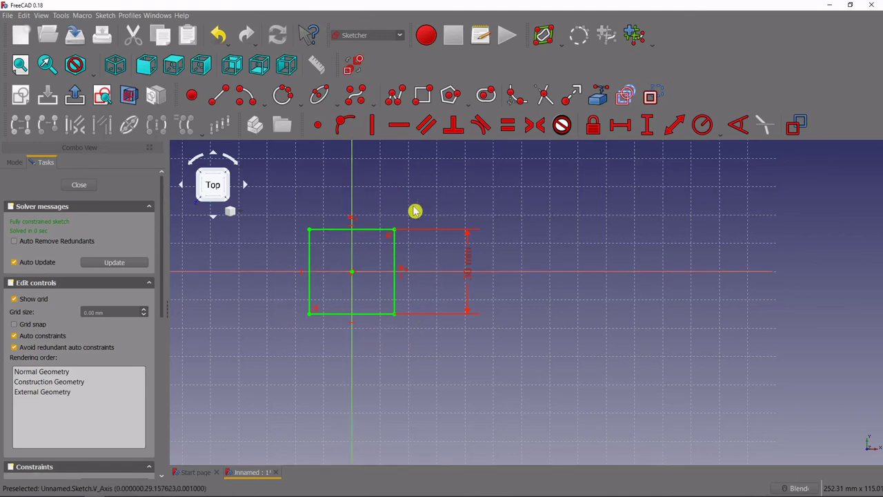
pyautogui.doubleClick(470, 259)
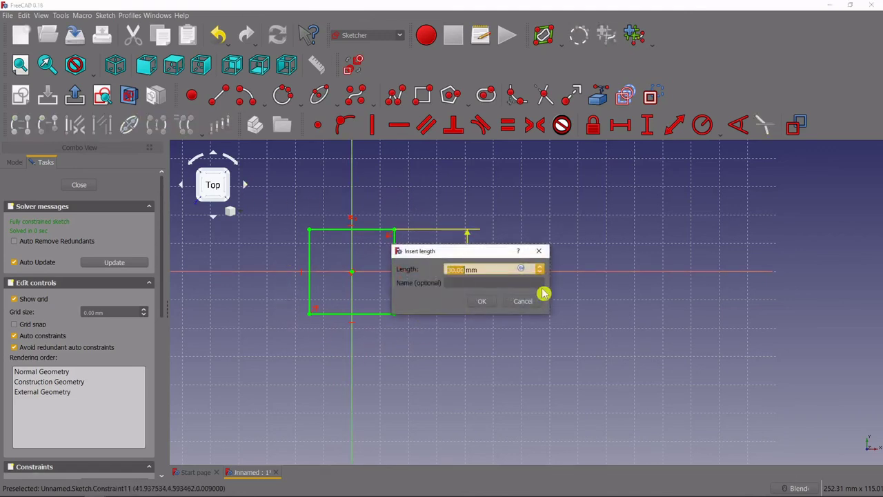
pyautogui.write('60')
pyautogui.press('Return')
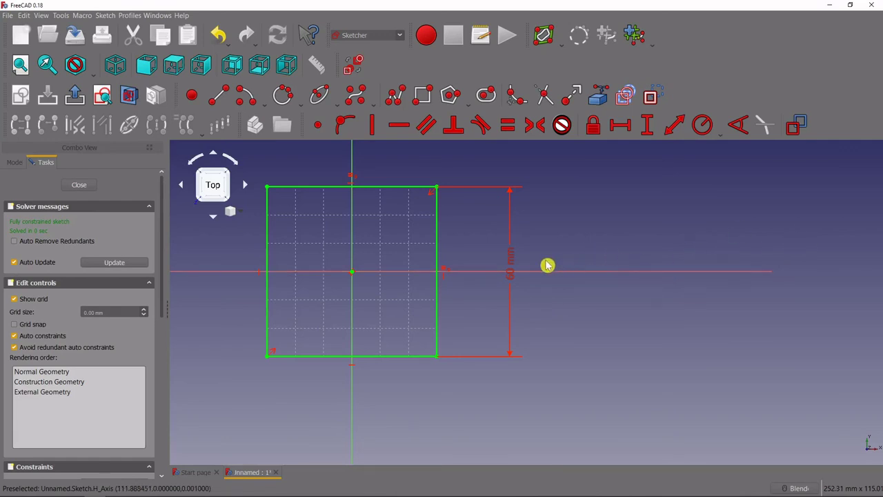
pyautogui.moveTo(318, 296); pyautogui.dragTo(340, 312, button='middle')
pyautogui.scroll(2, 266, 260)
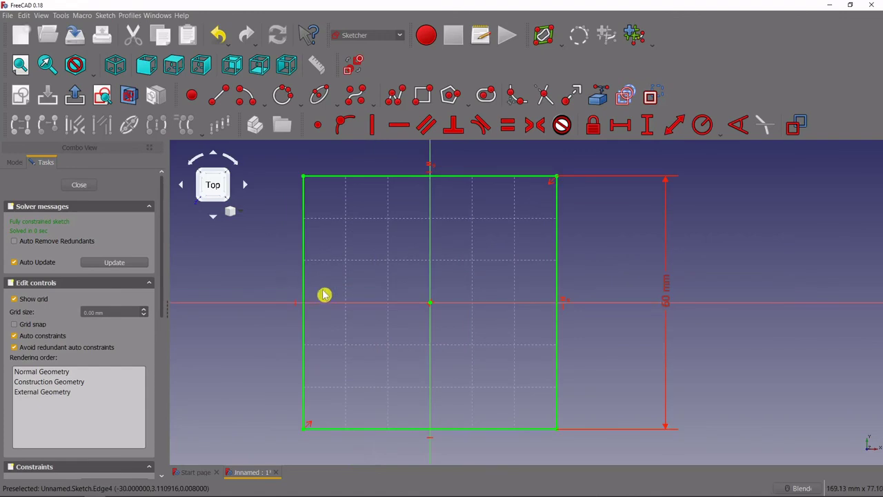
pyautogui.scroll(-2, 478, 302)
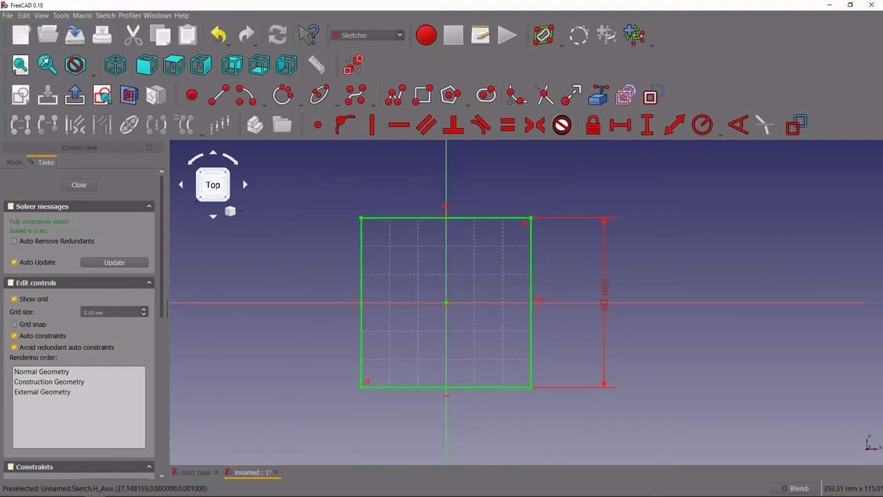